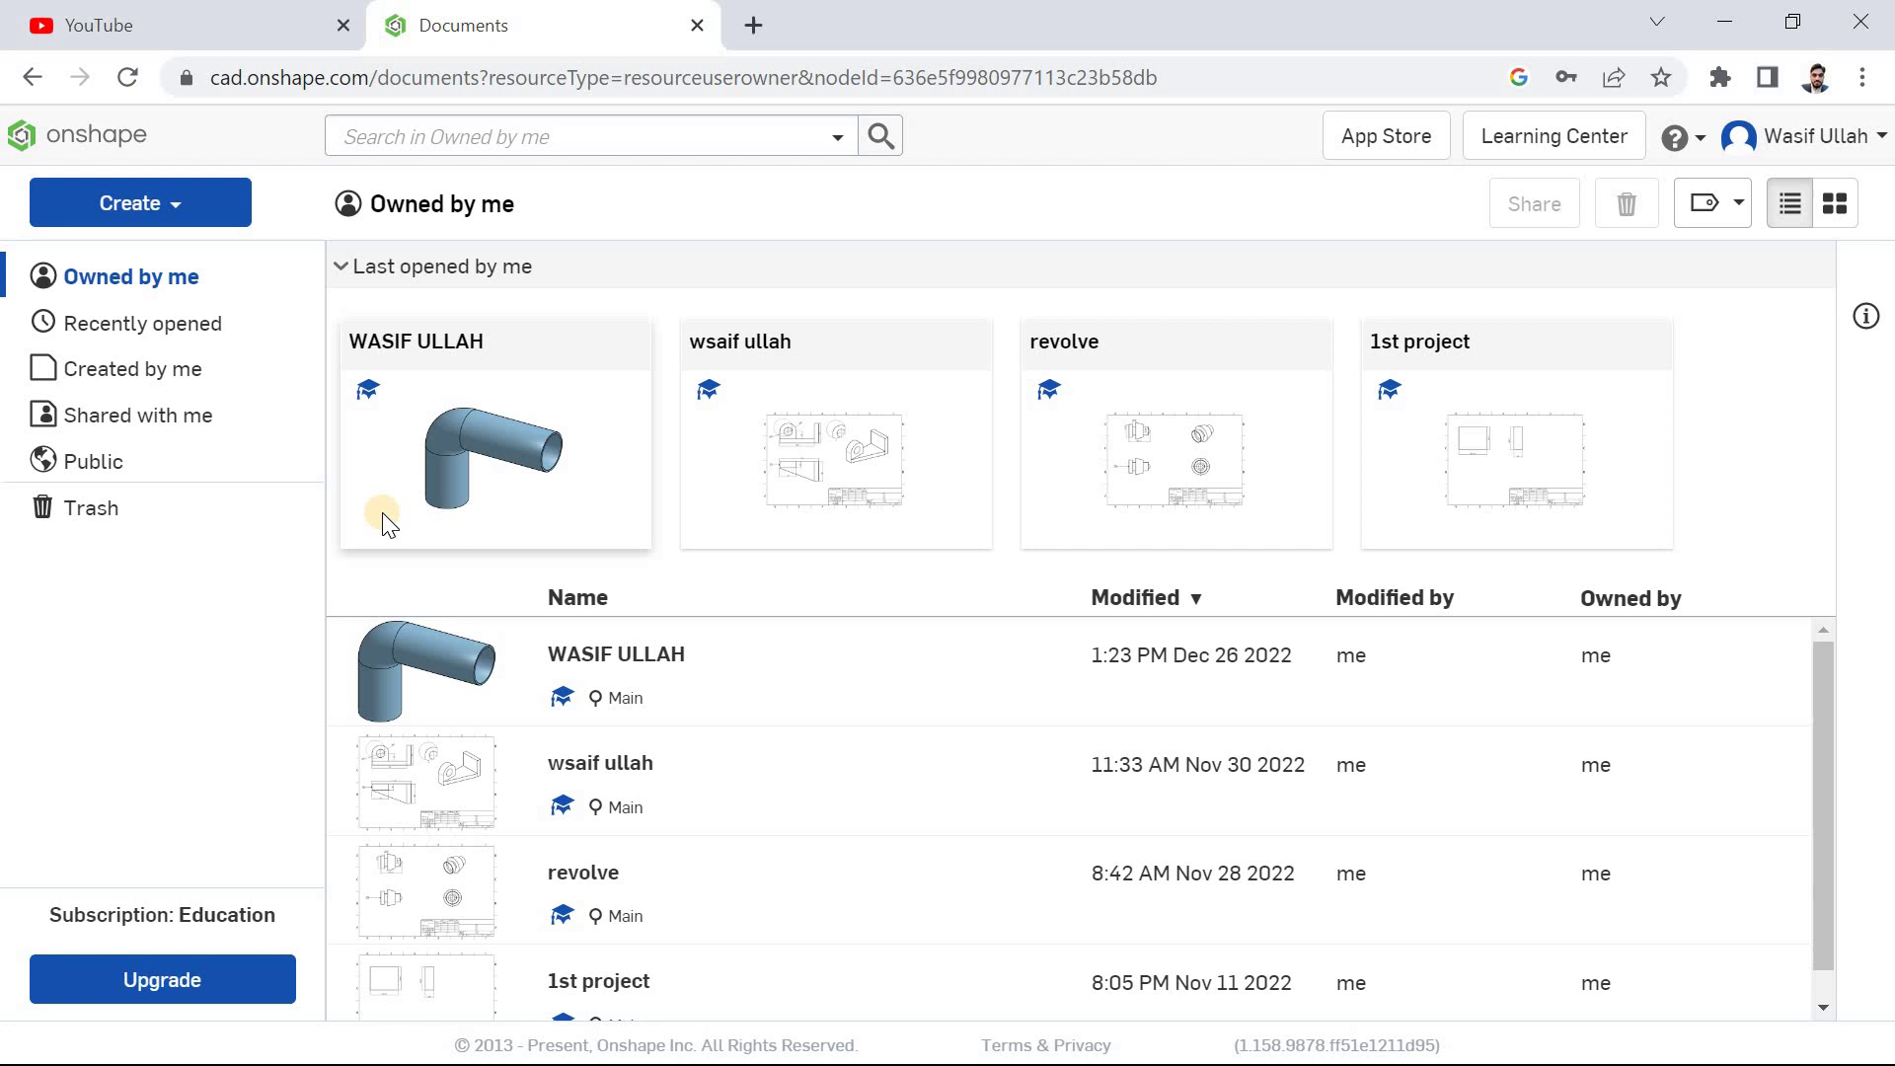
- Create a new Onshape document called 'ball making' from the Create menu
left_click(121, 199)
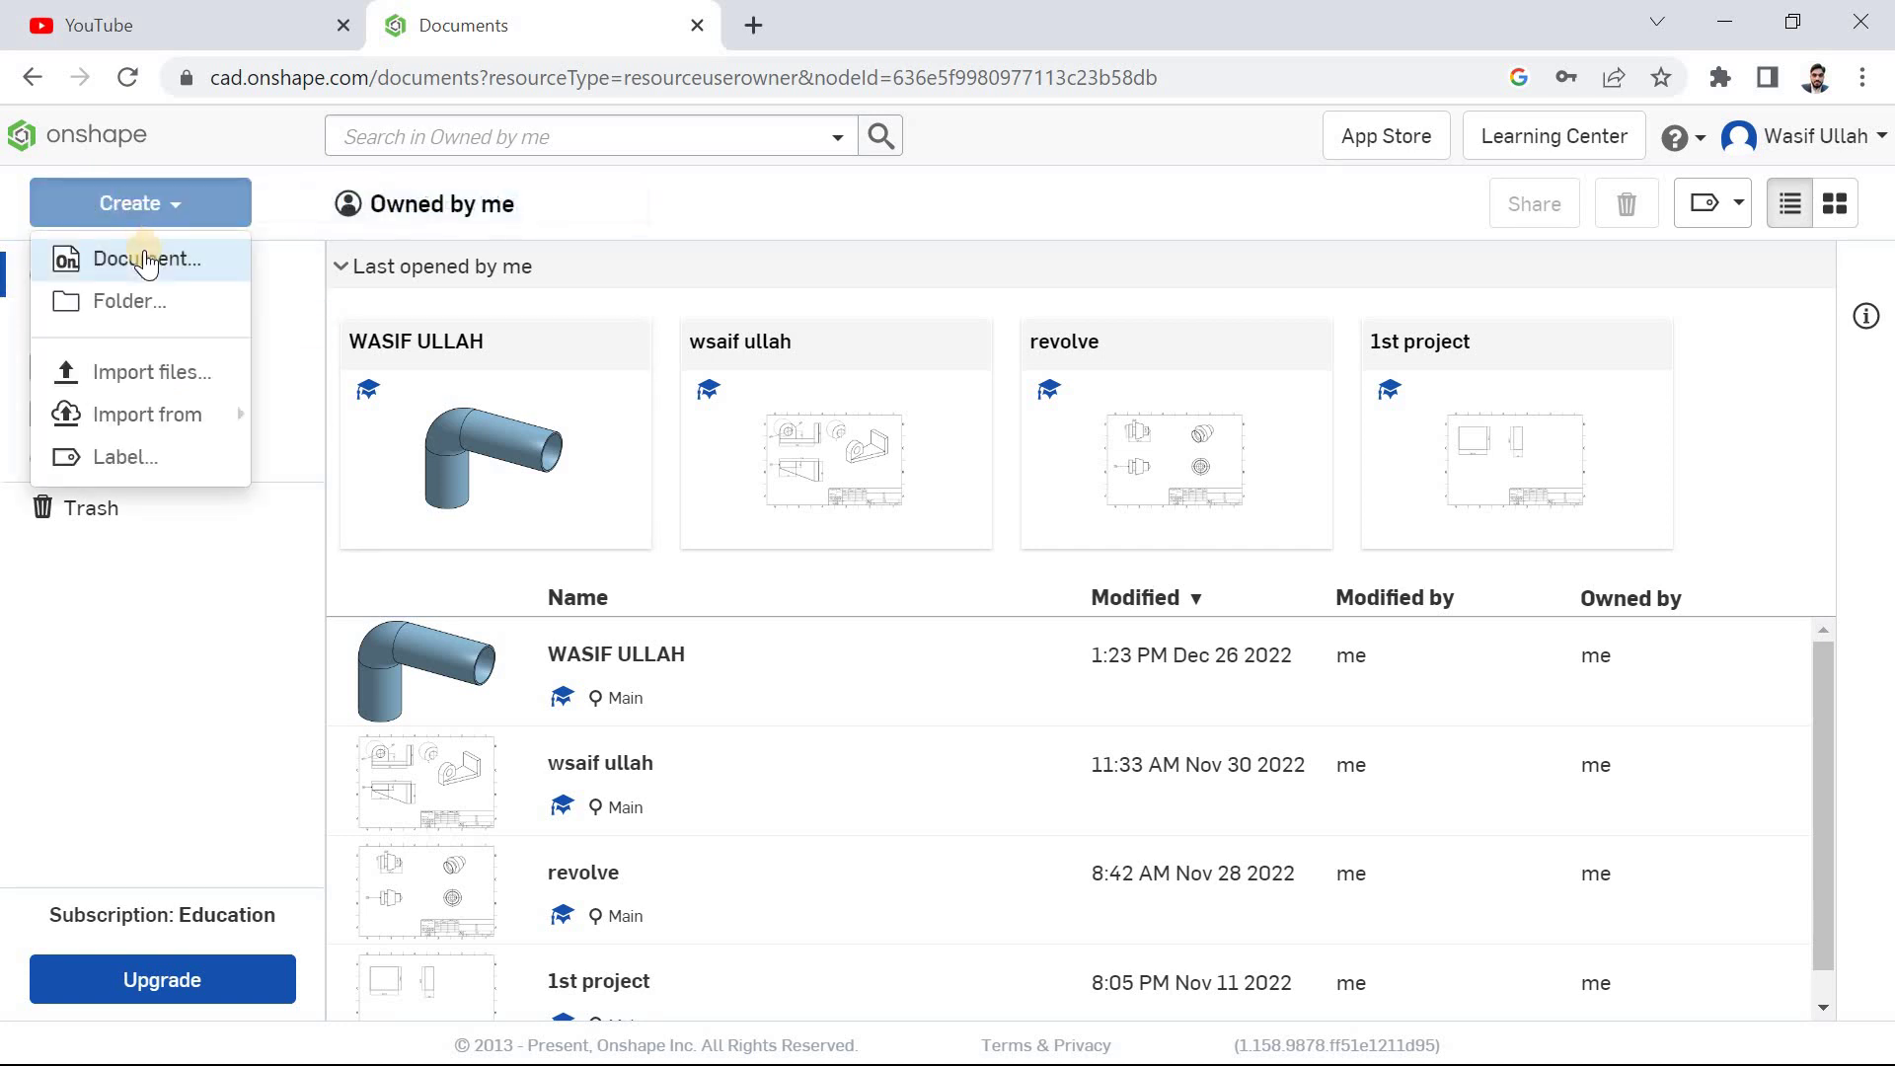
left_click(133, 259)
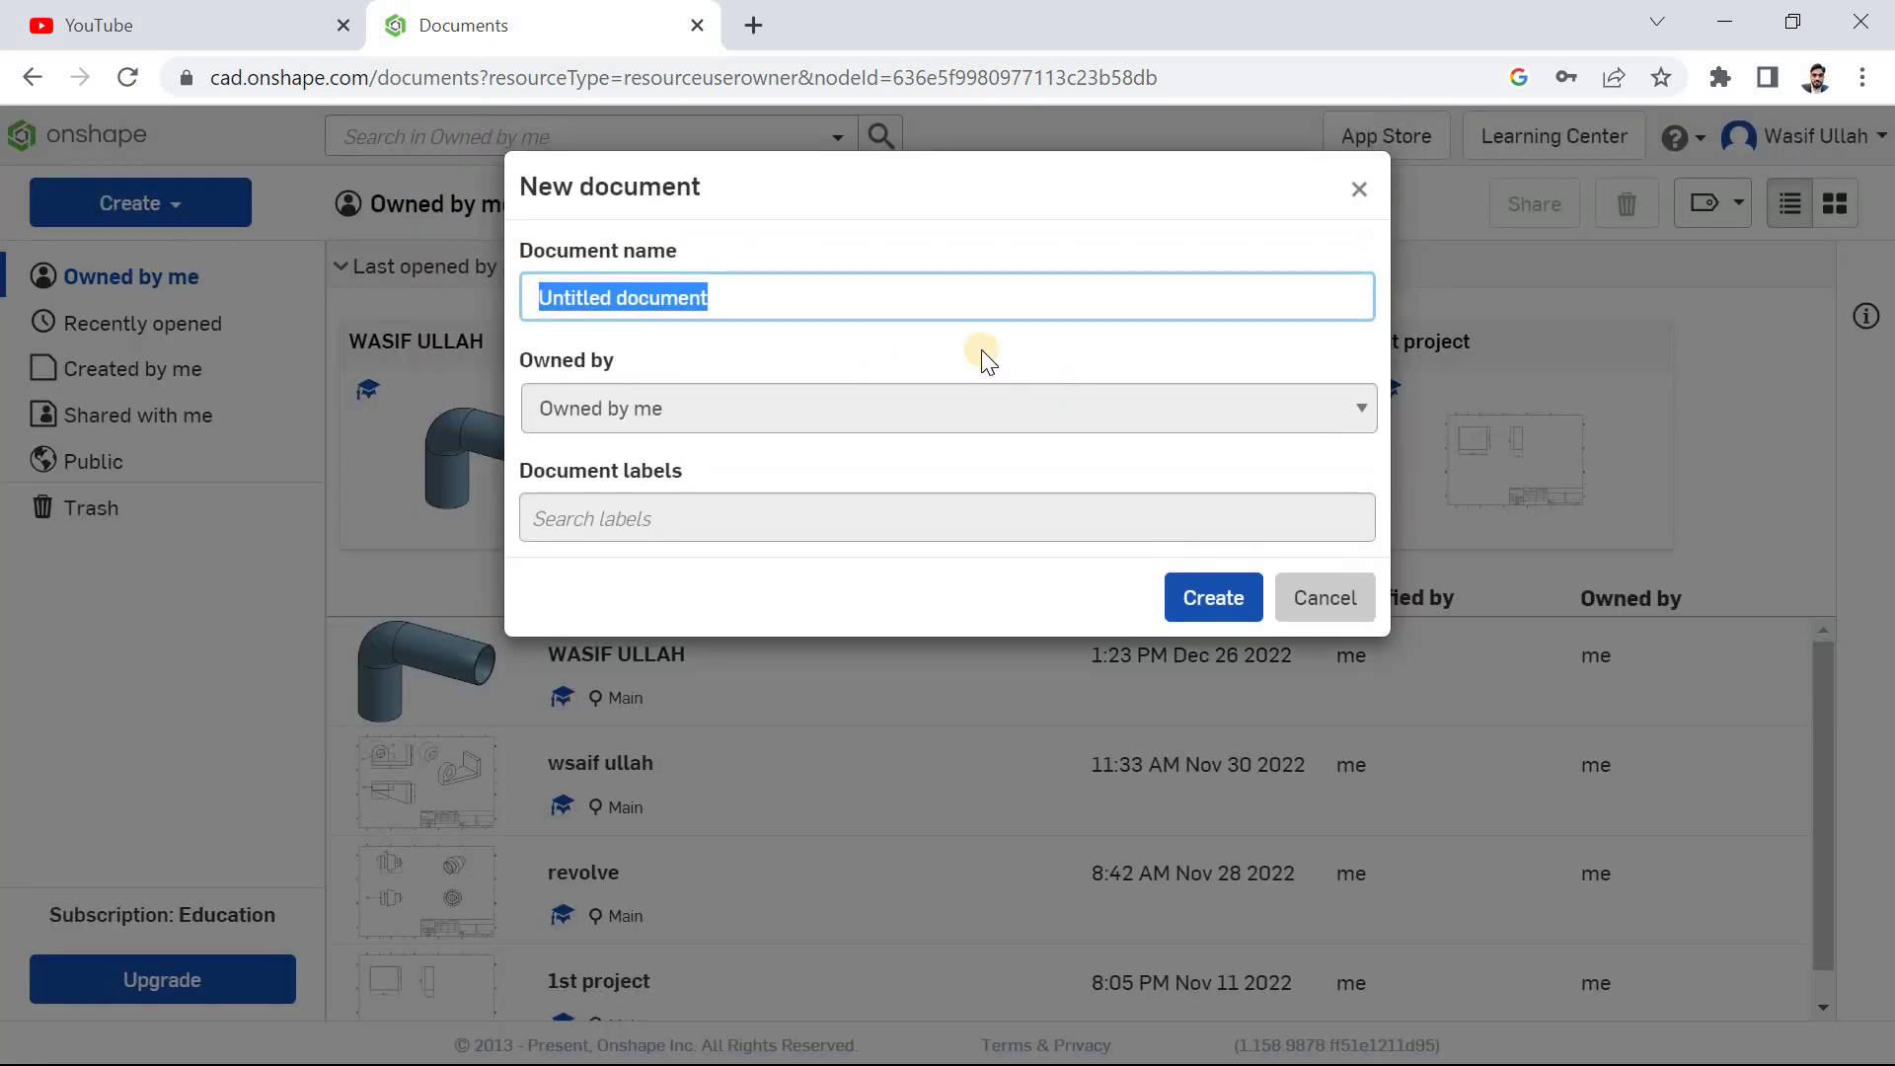
type("ball making")
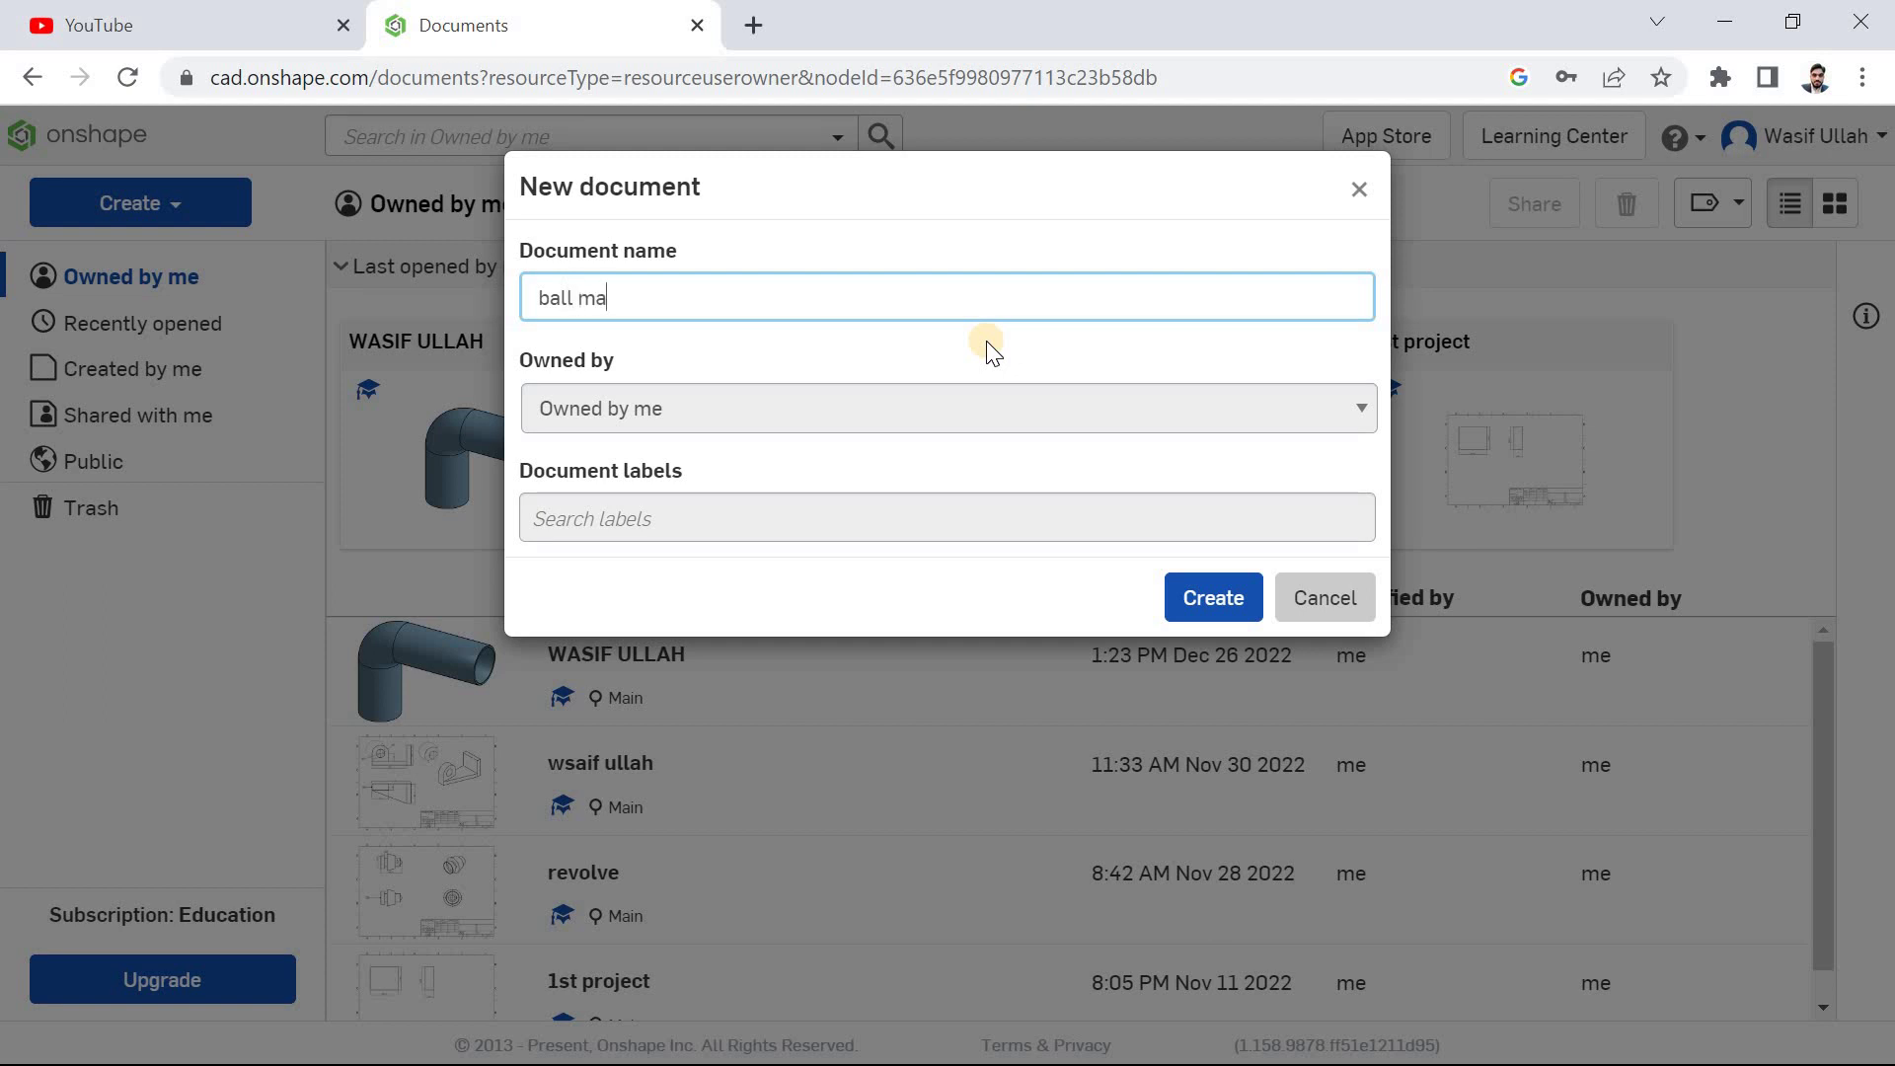
left_click(1218, 600)
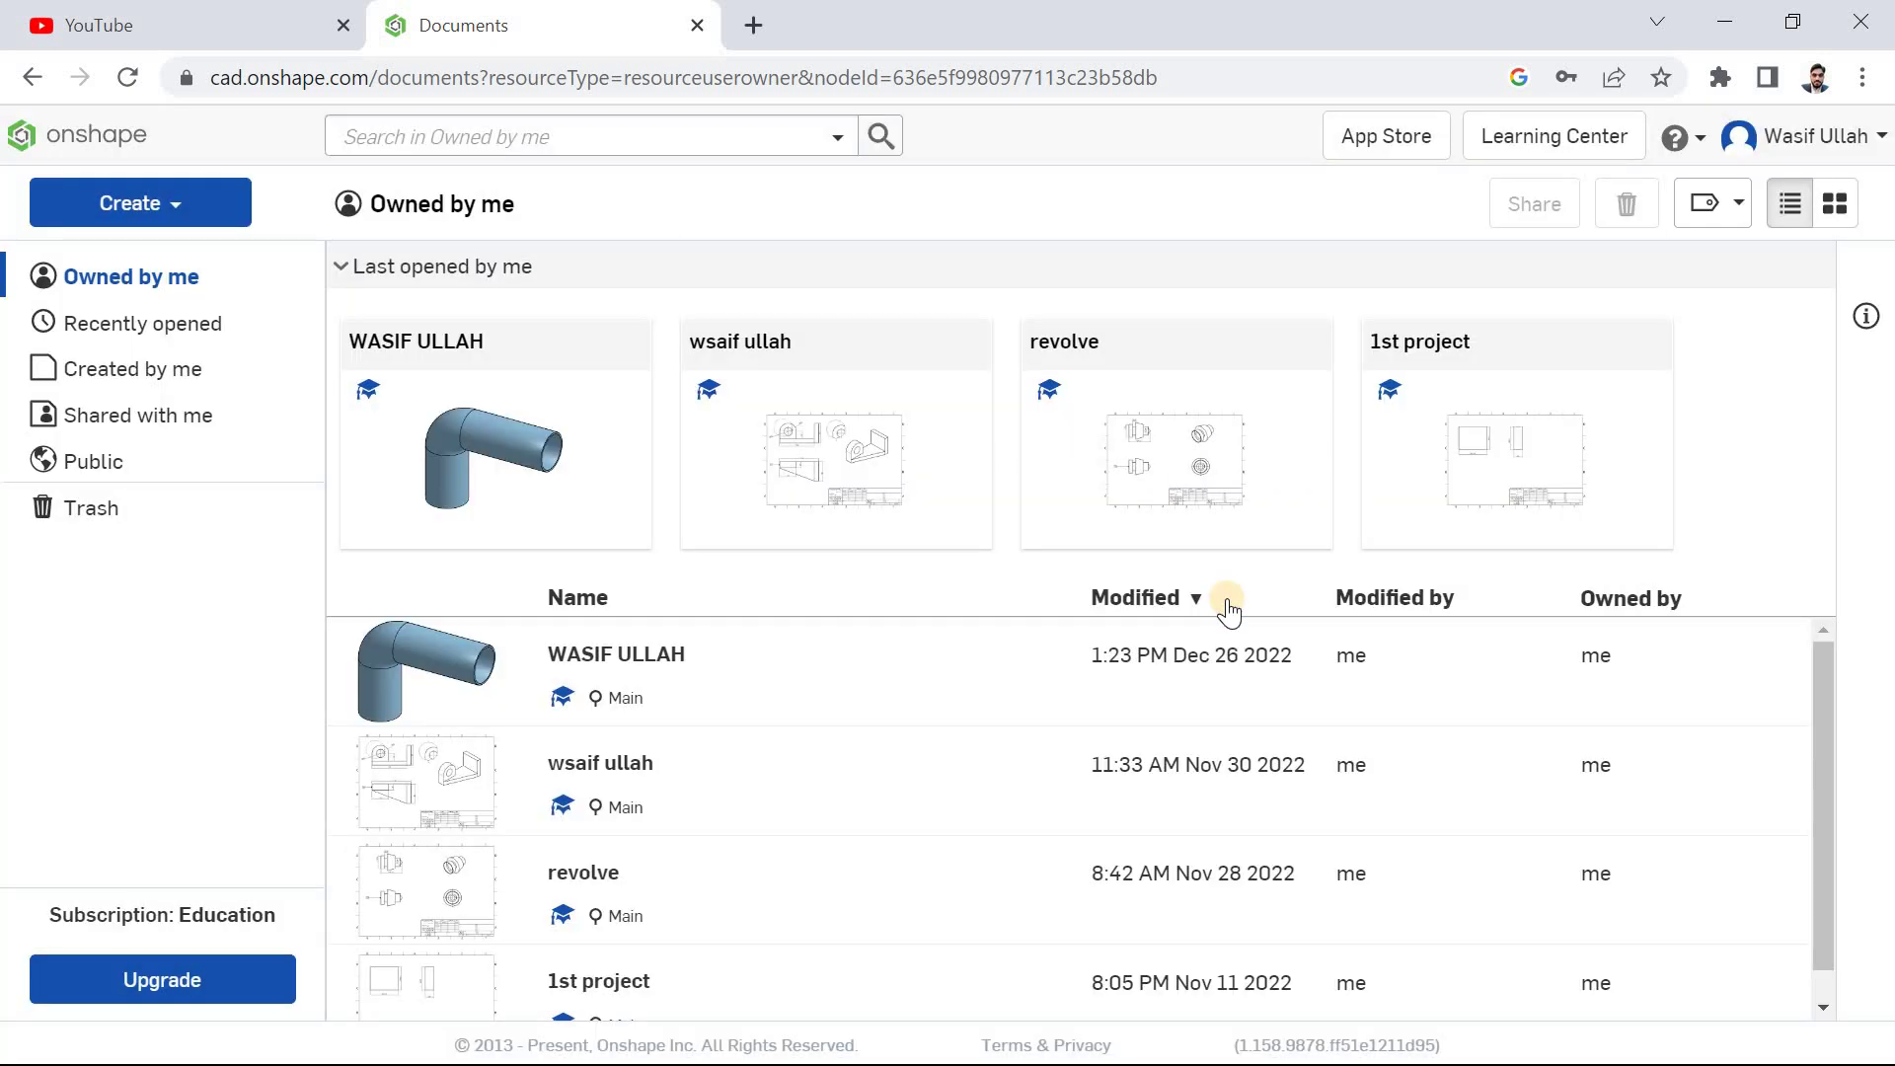
scroll(1003, 758, "down", 1)
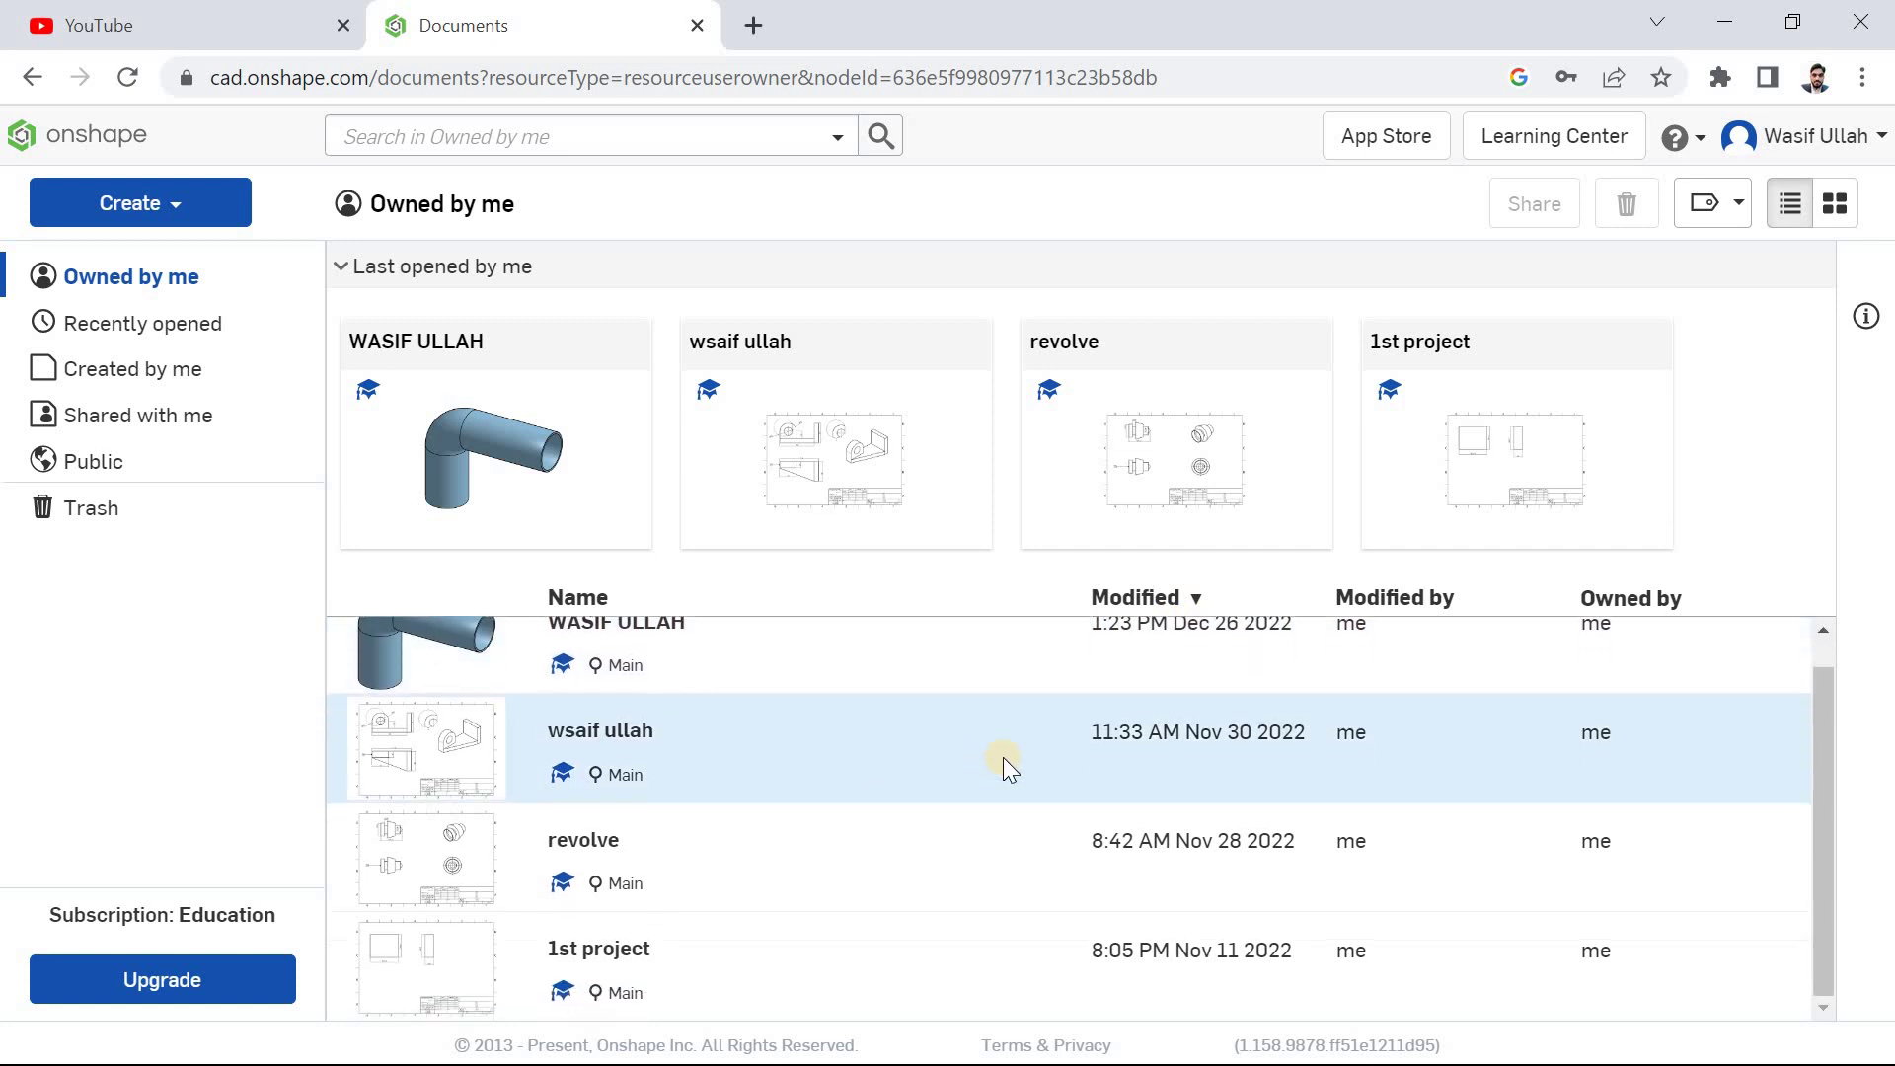
- Let the 'ball making' Part Studio load with its Front, Top and Right planes
left_click(1003, 757)
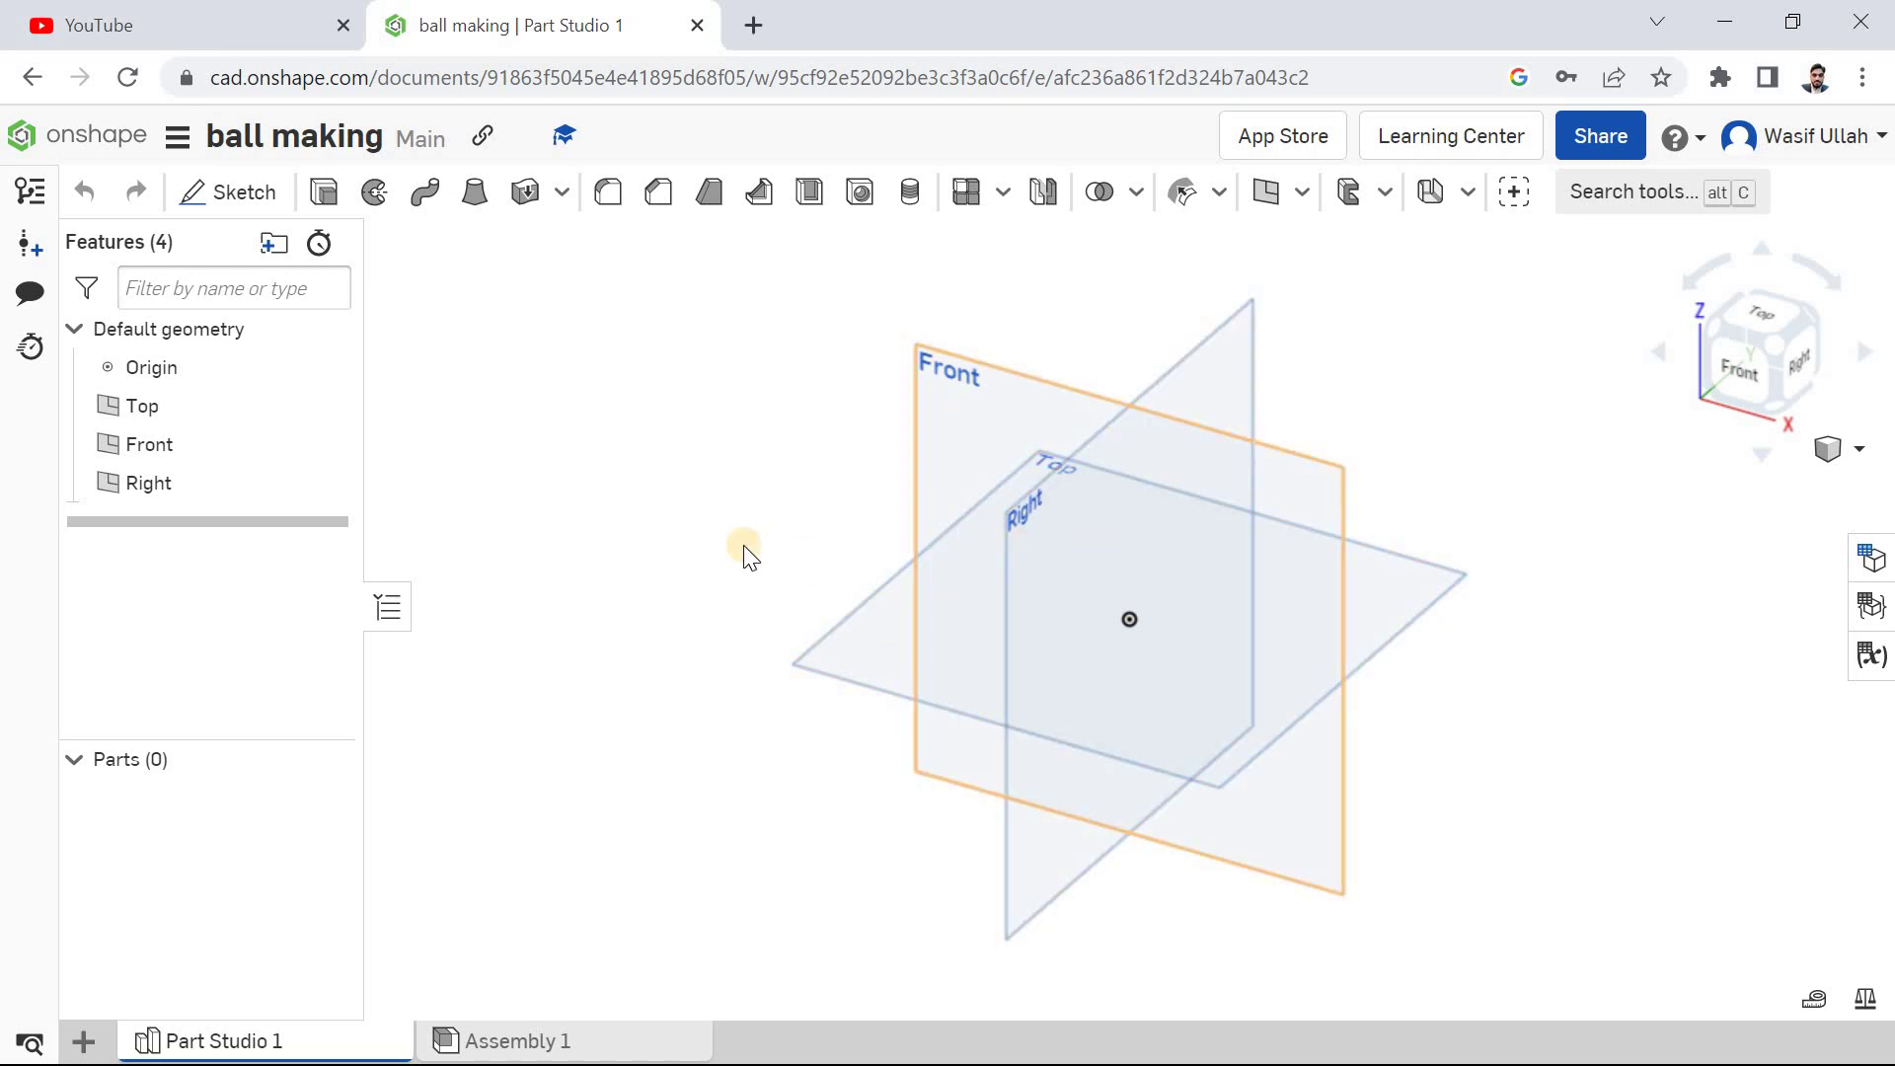
- Start Sketch 1 on the Top plane and view it normal to the screen
left_click(234, 191)
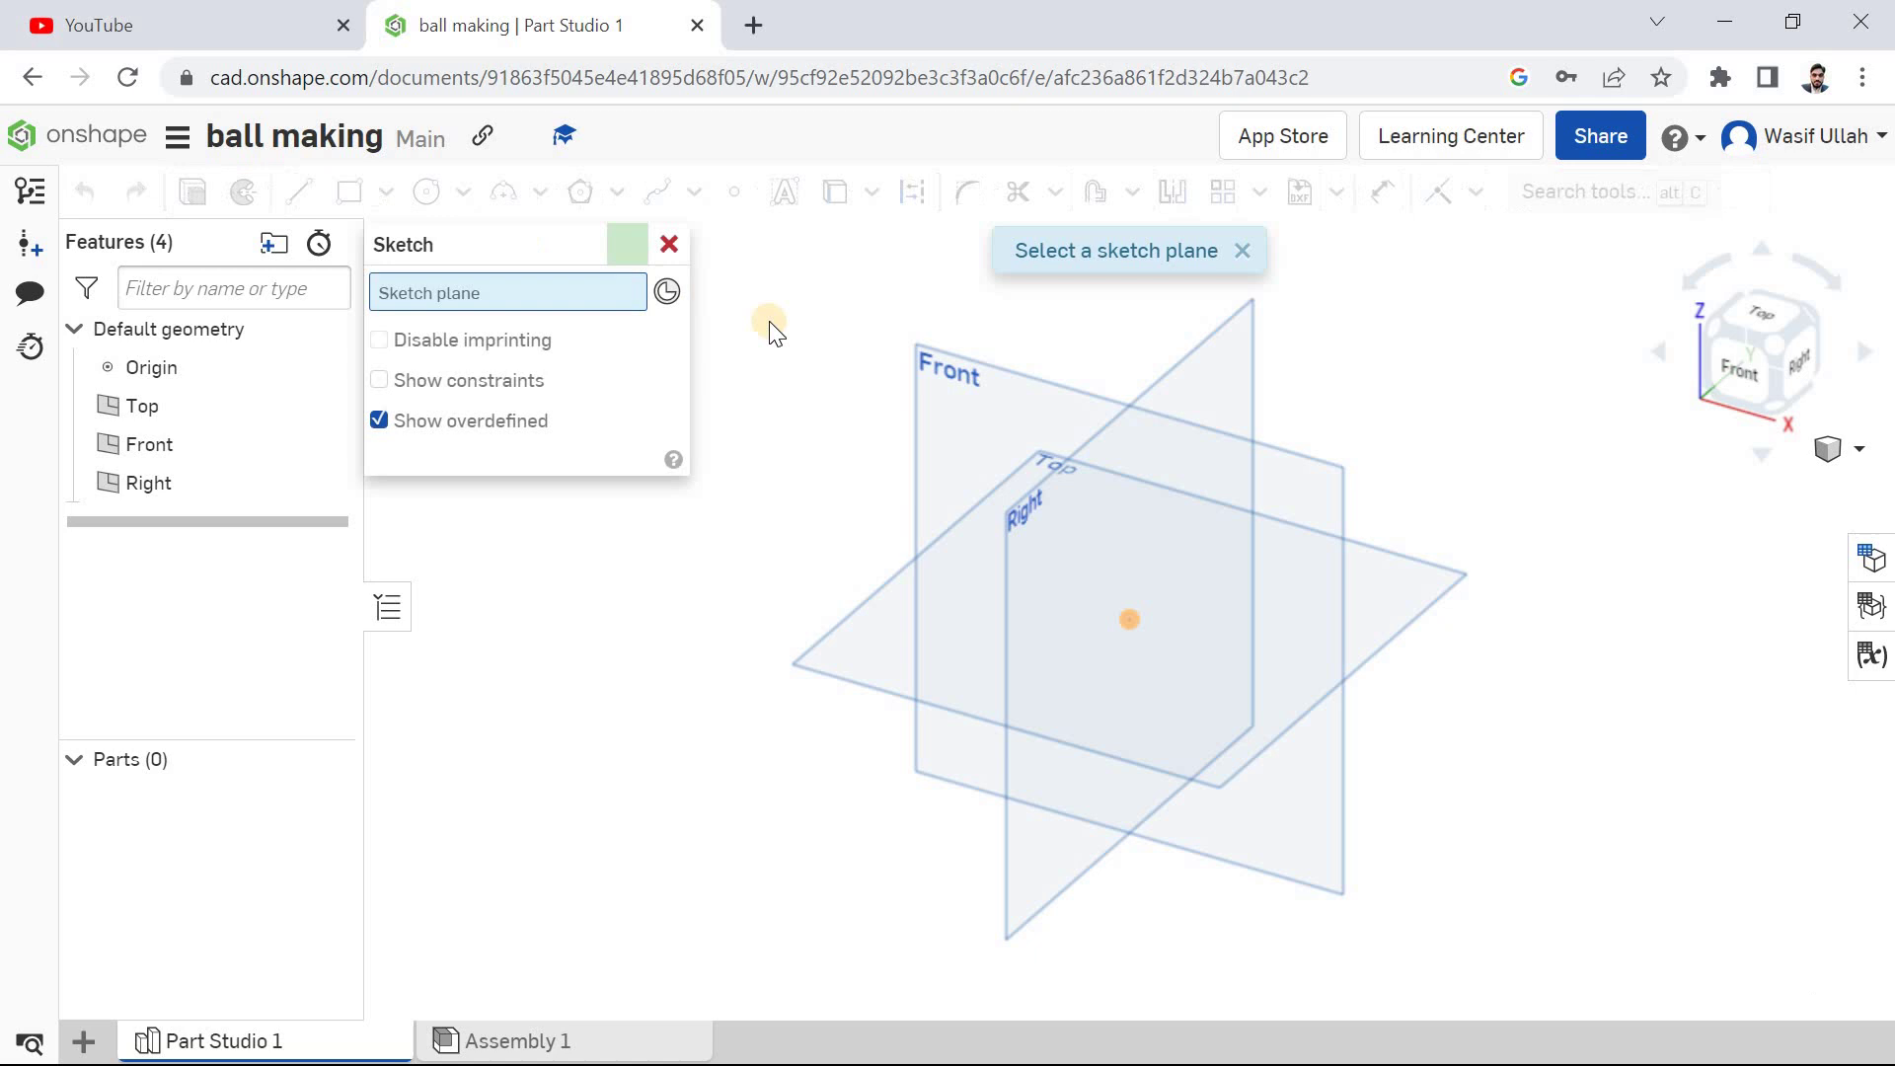
left_click(866, 635)
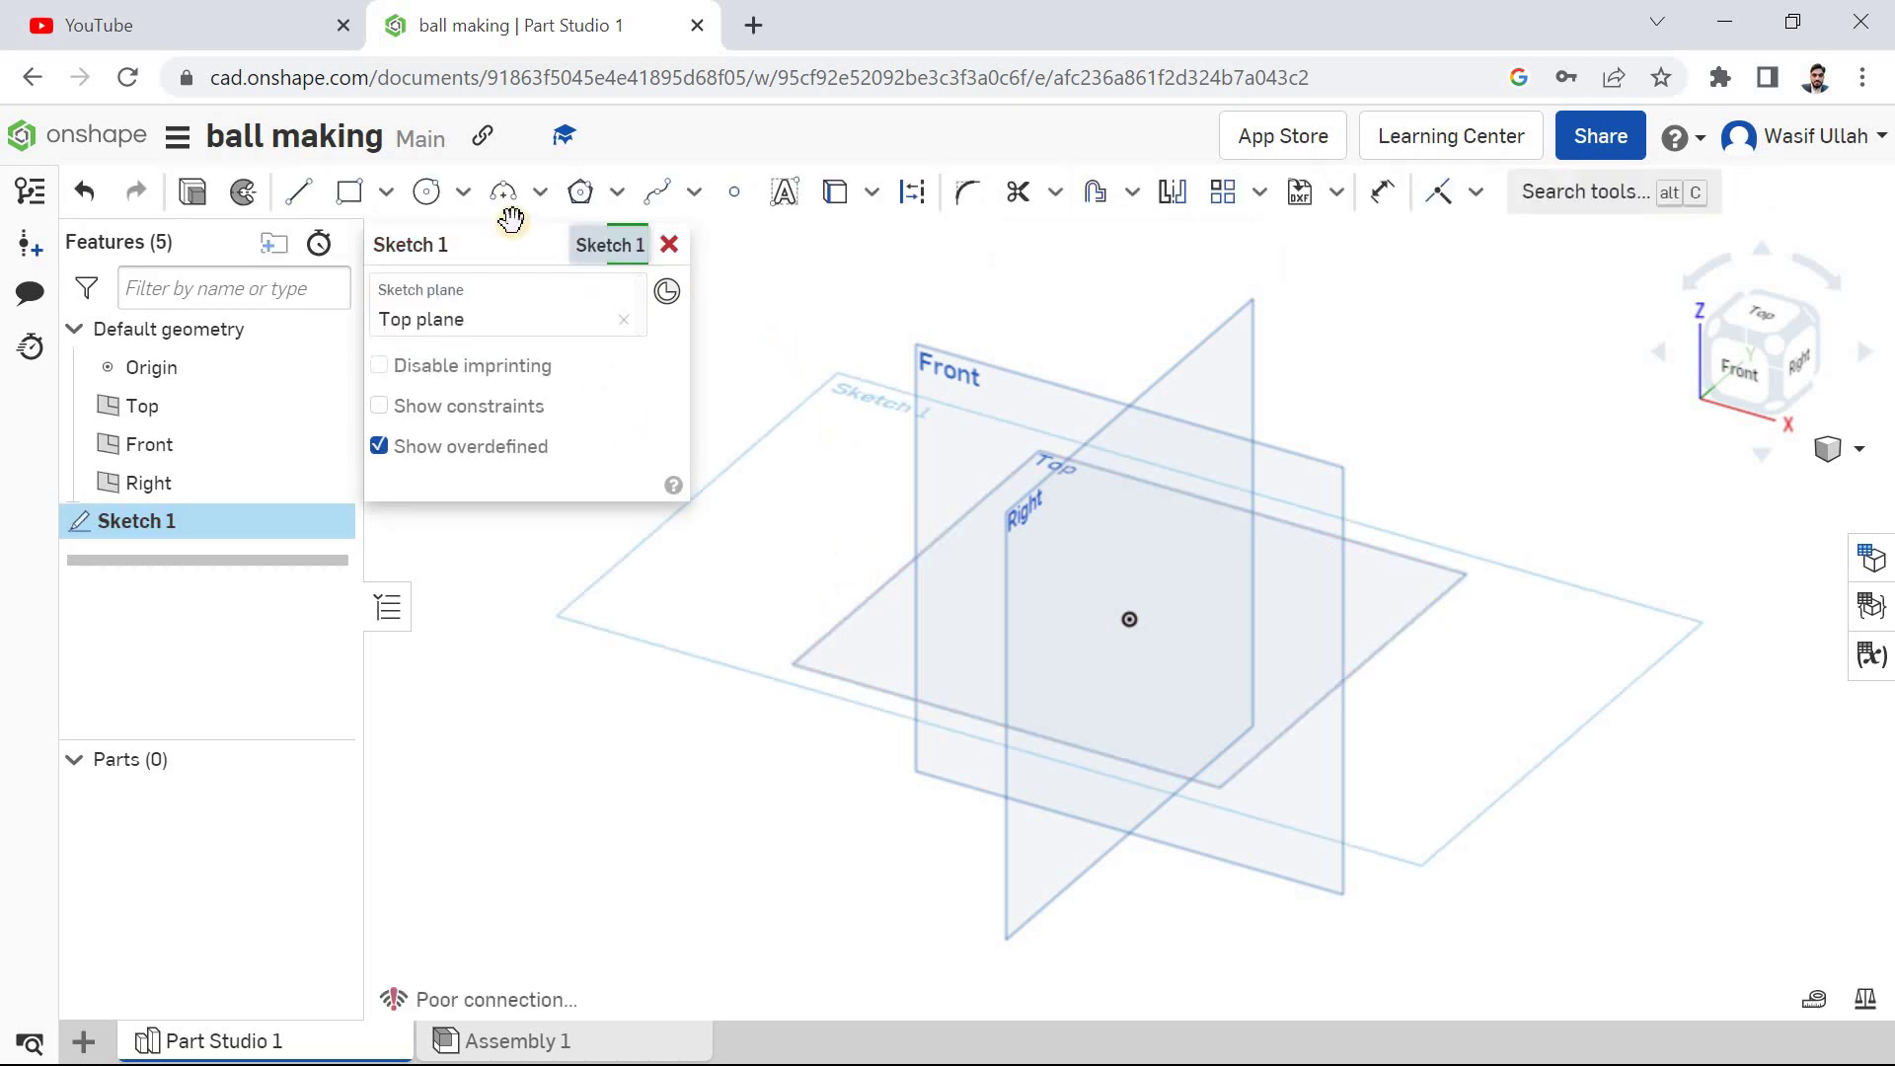
key("n")
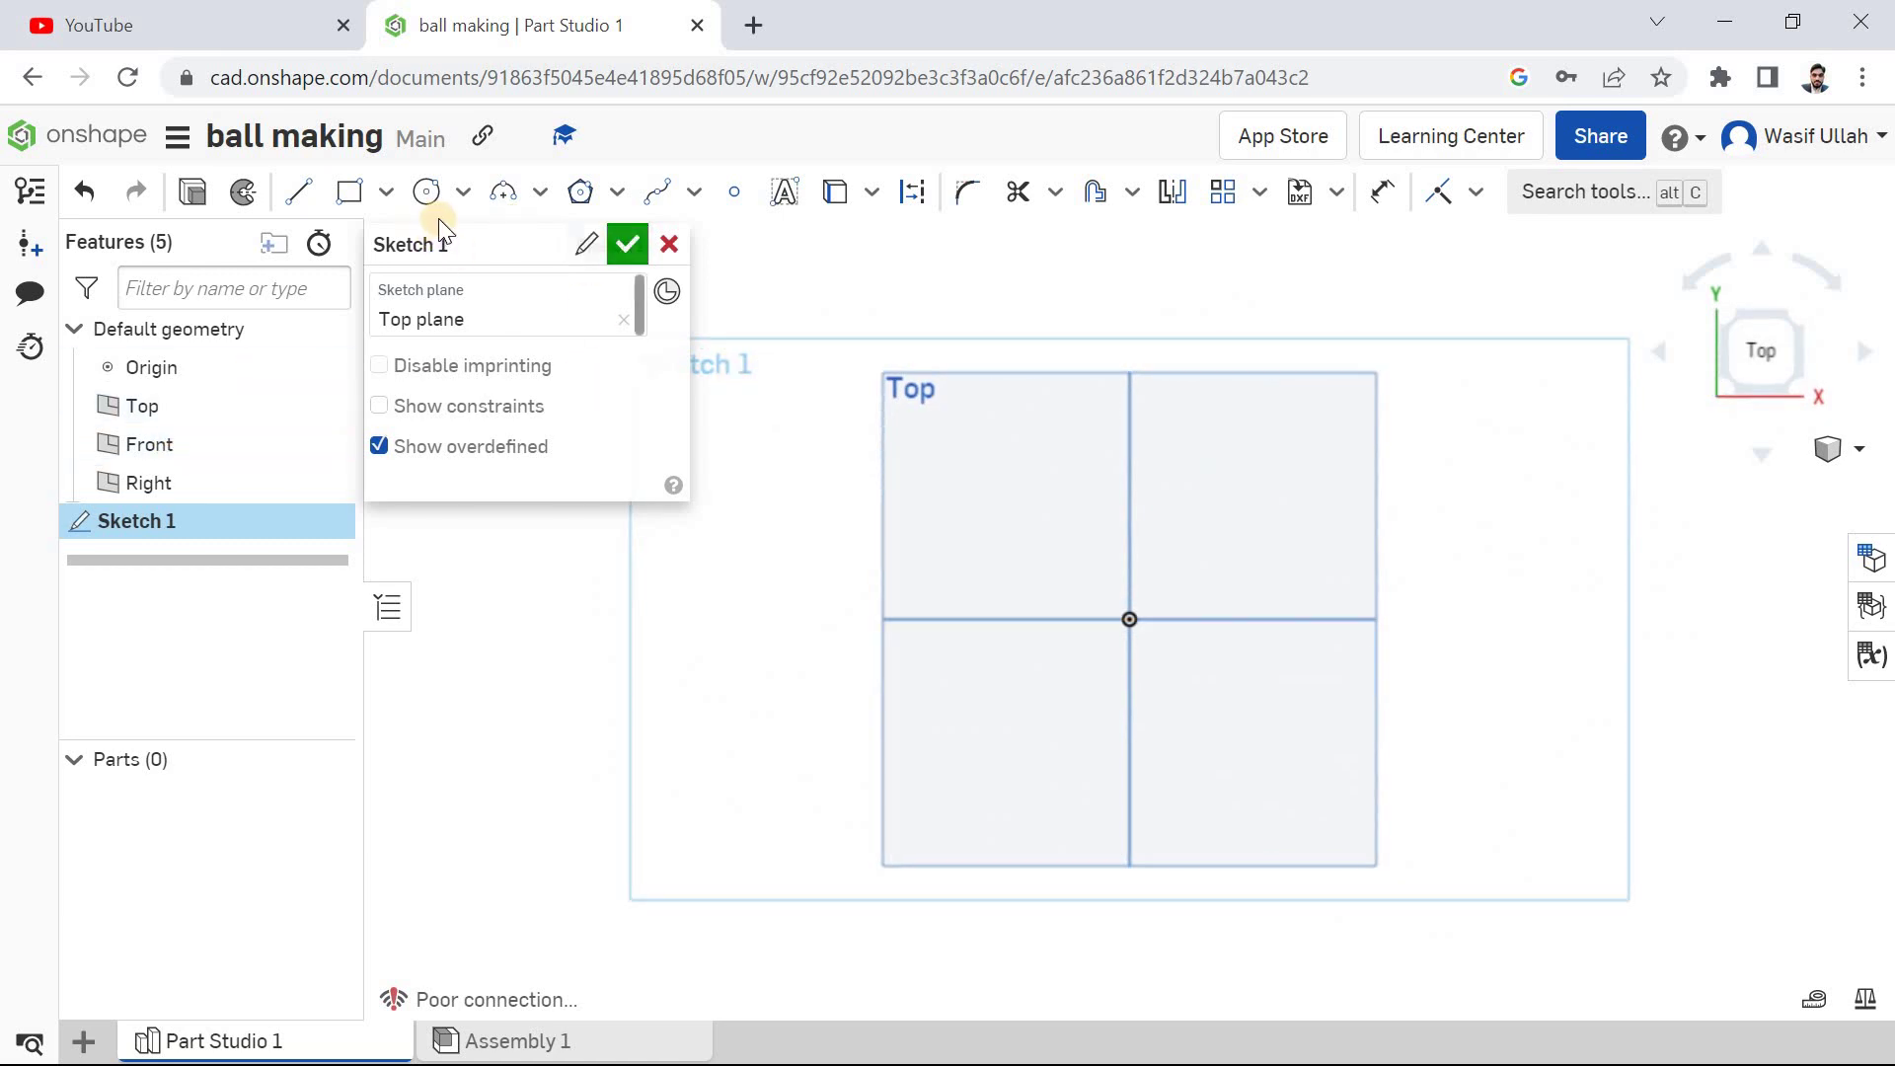
- Draw a center-point circle centred on the origin
left_click(429, 193)
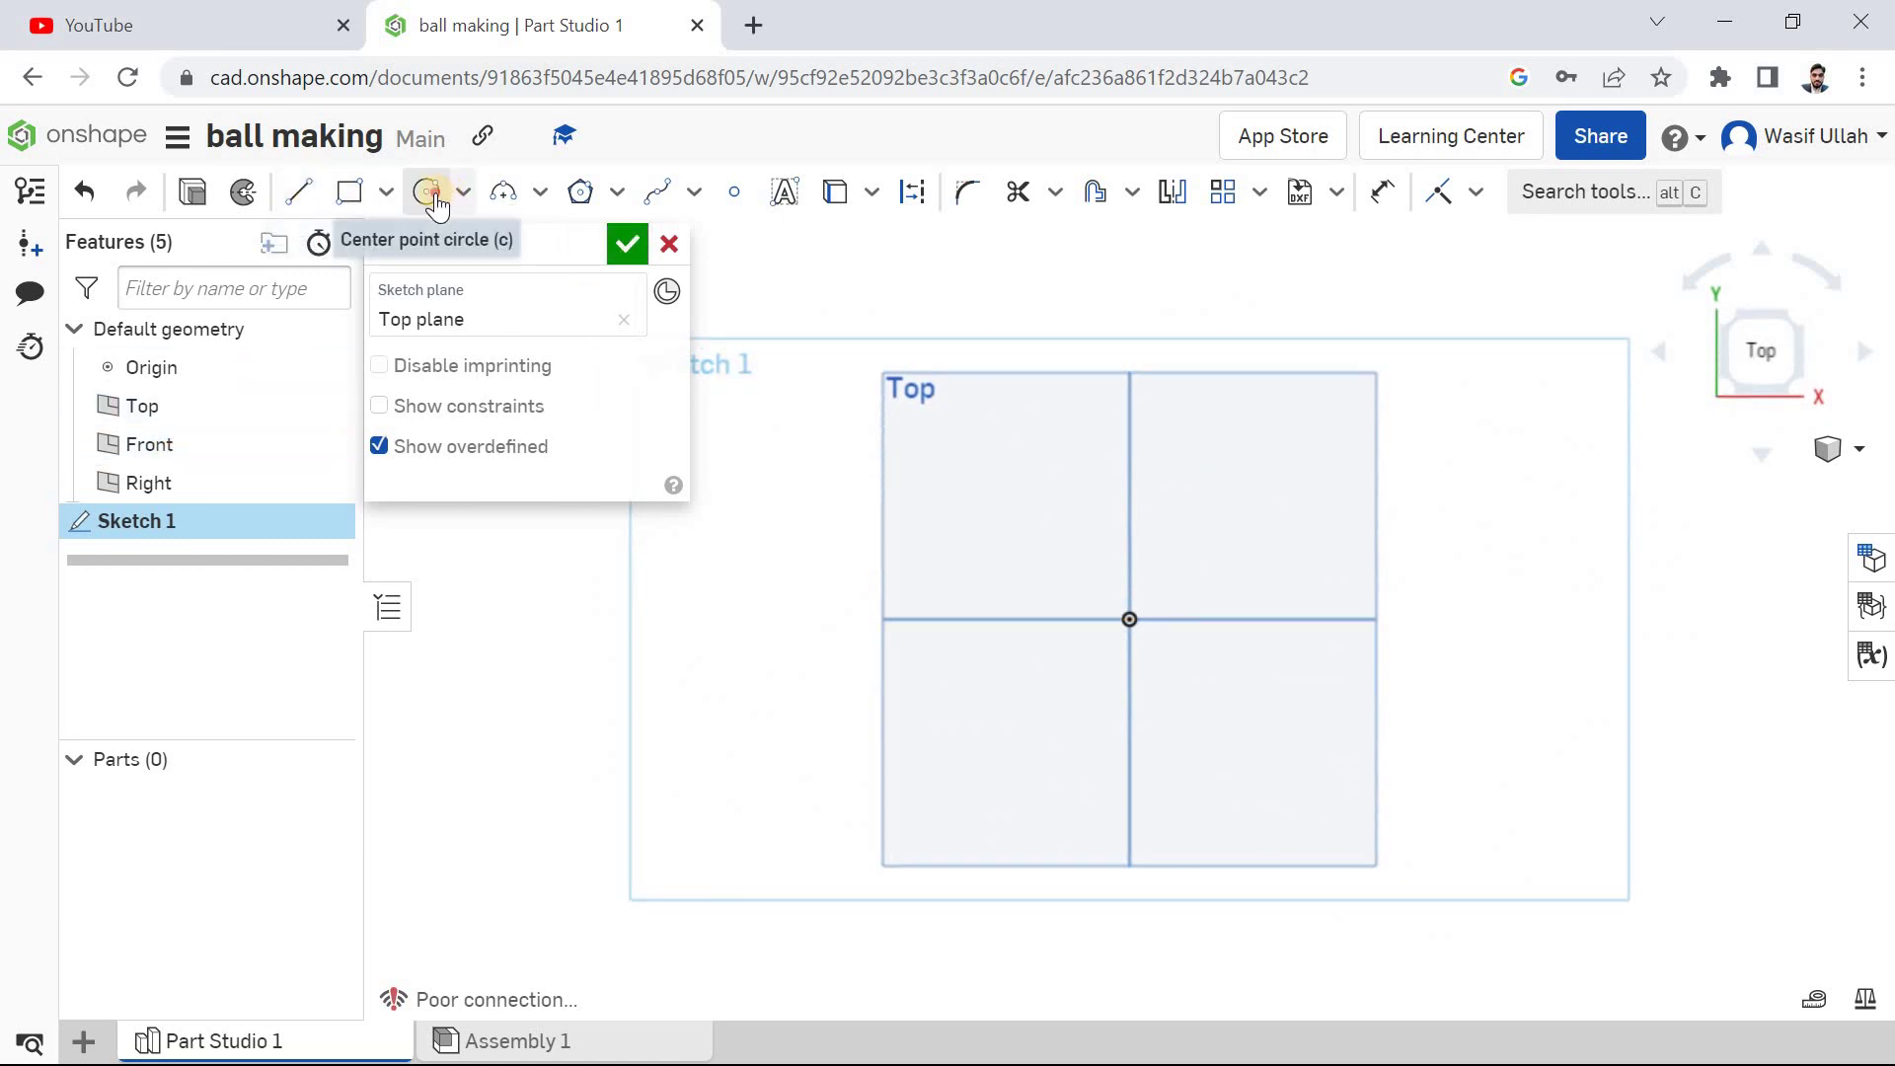
left_click(432, 194)
left_click(1129, 623)
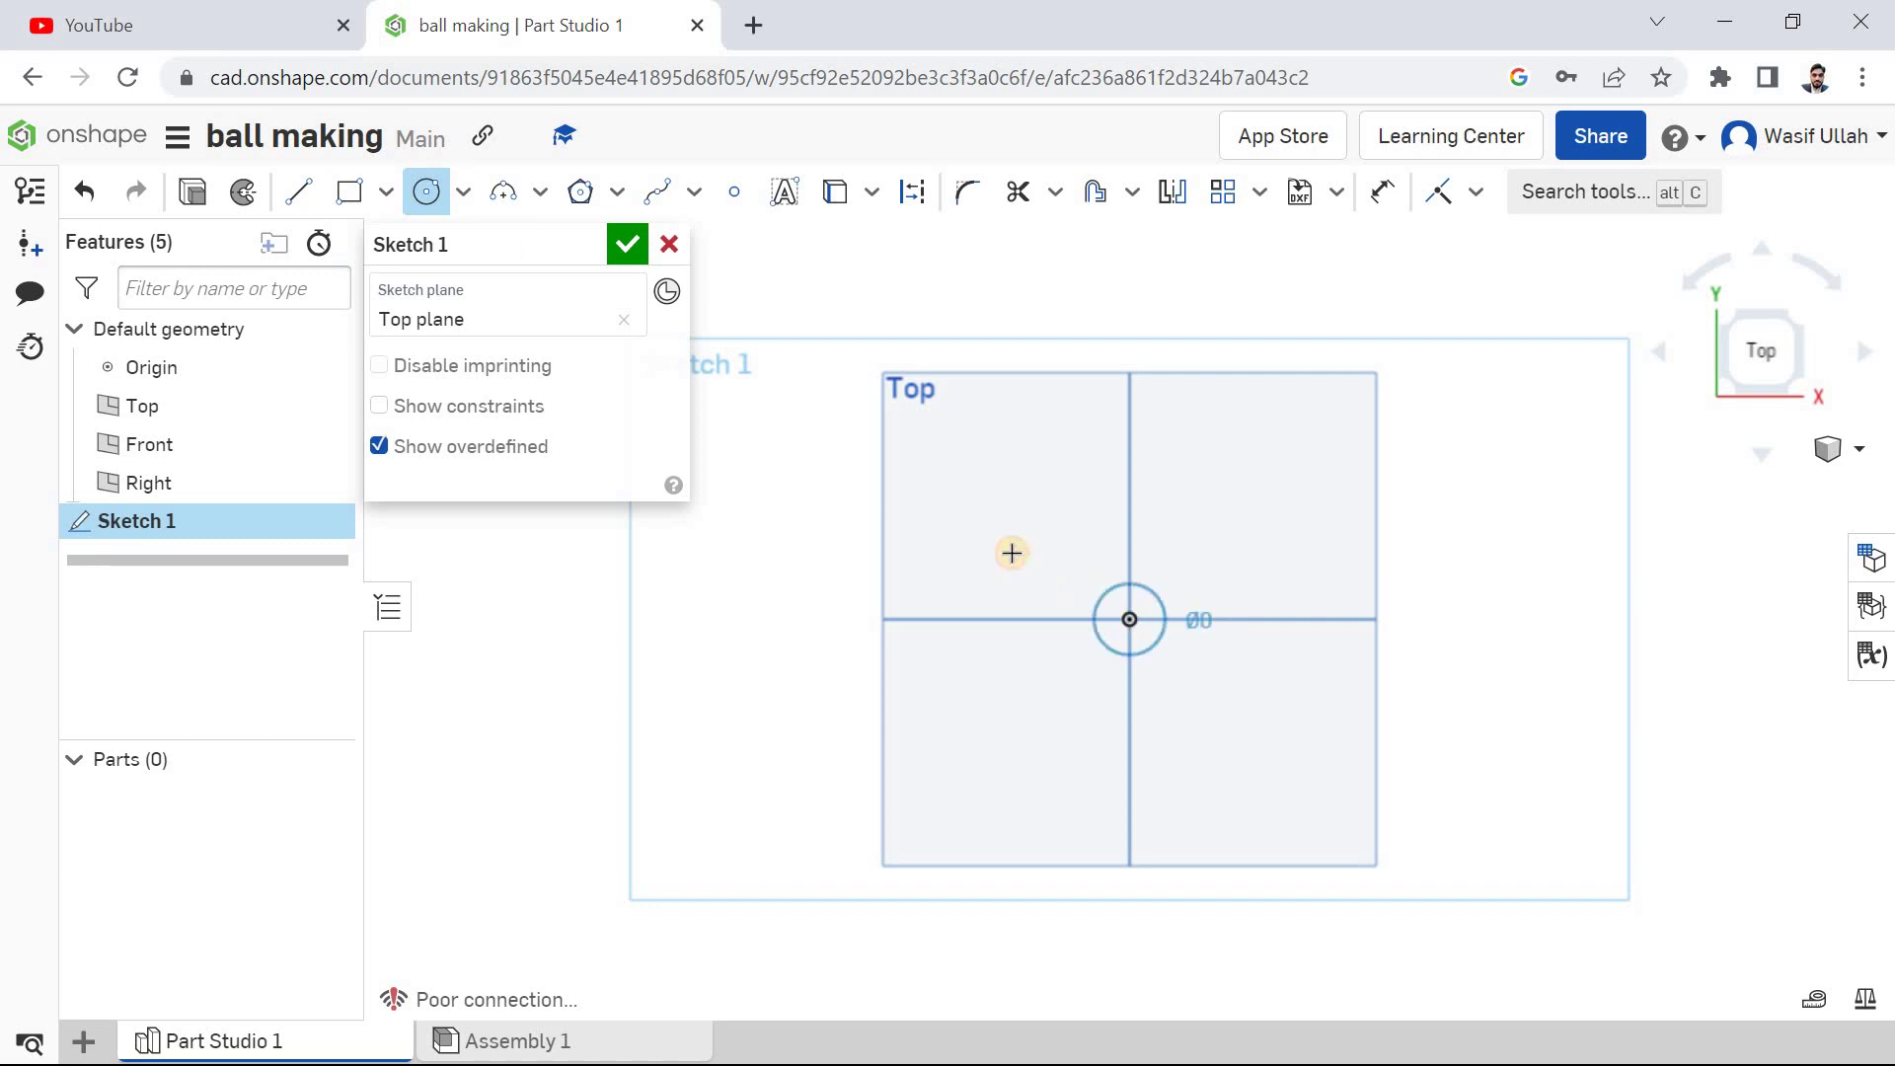
left_click(976, 530)
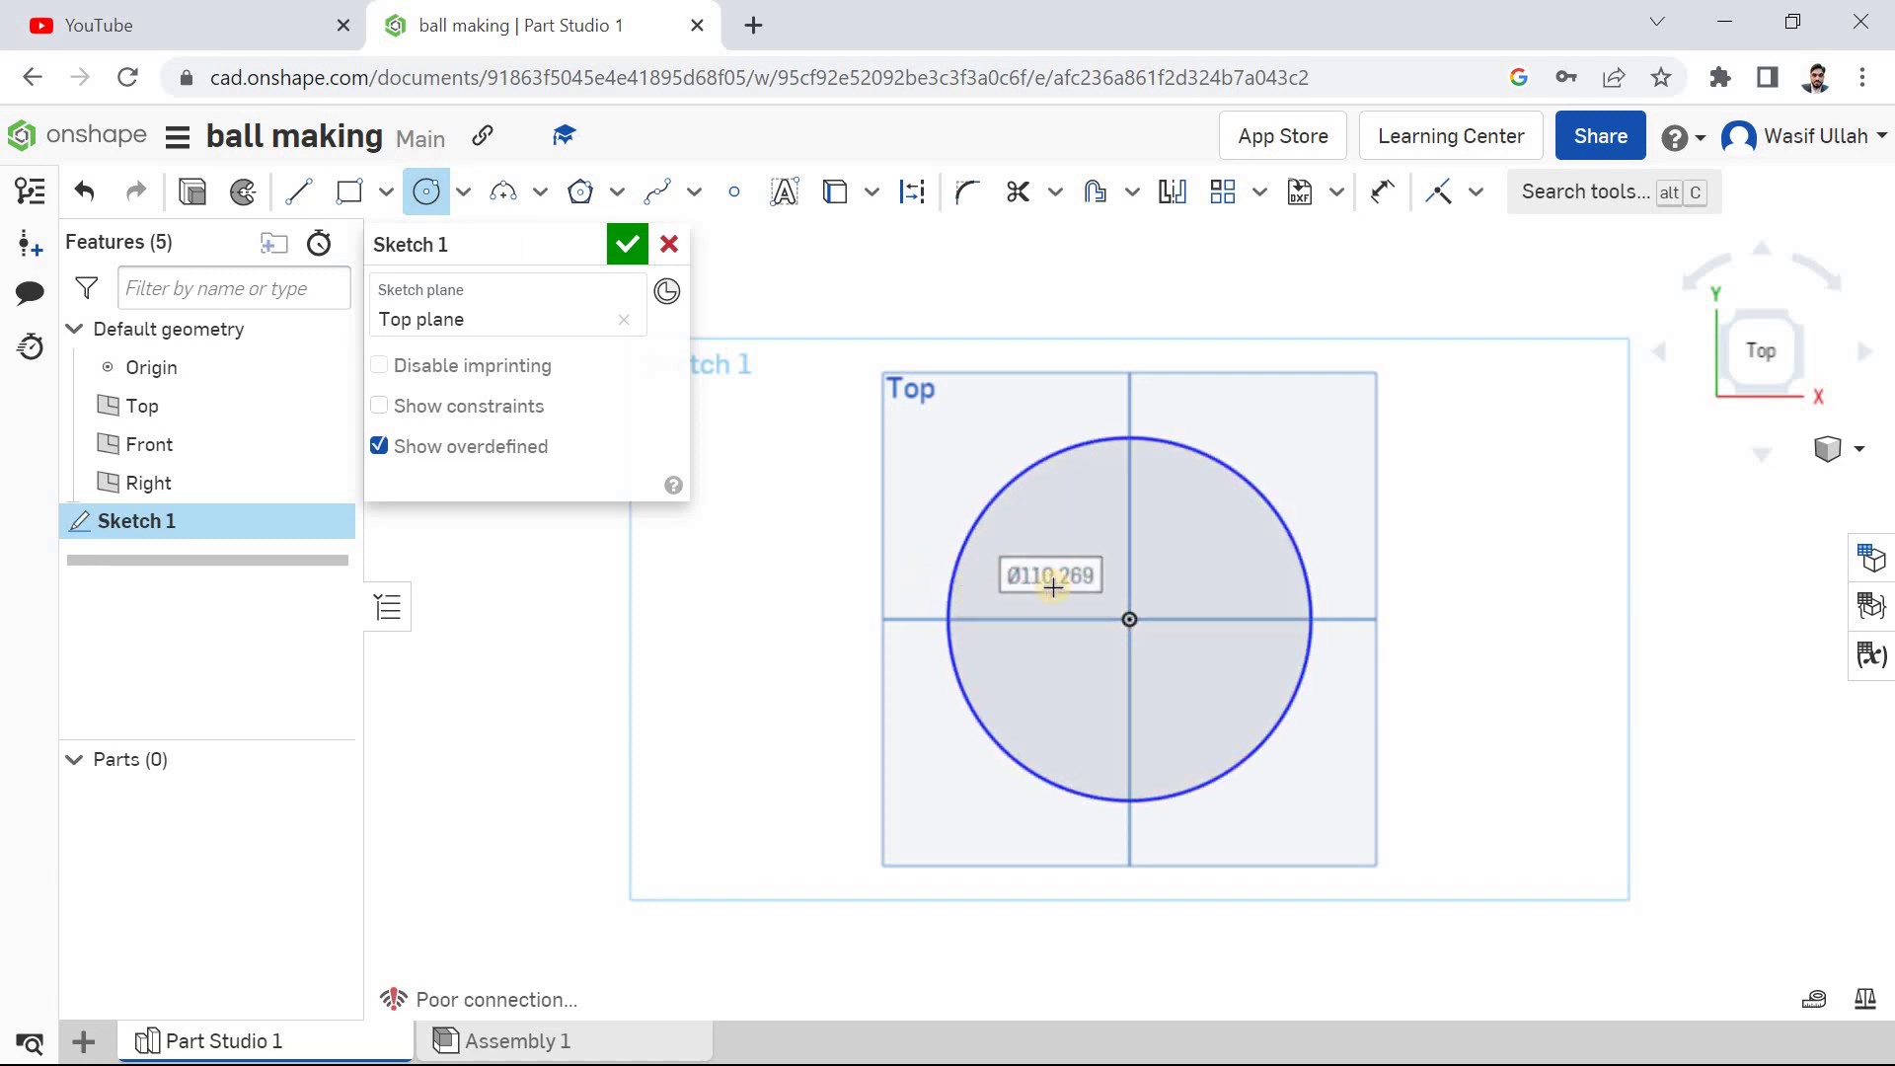
key("Escape")
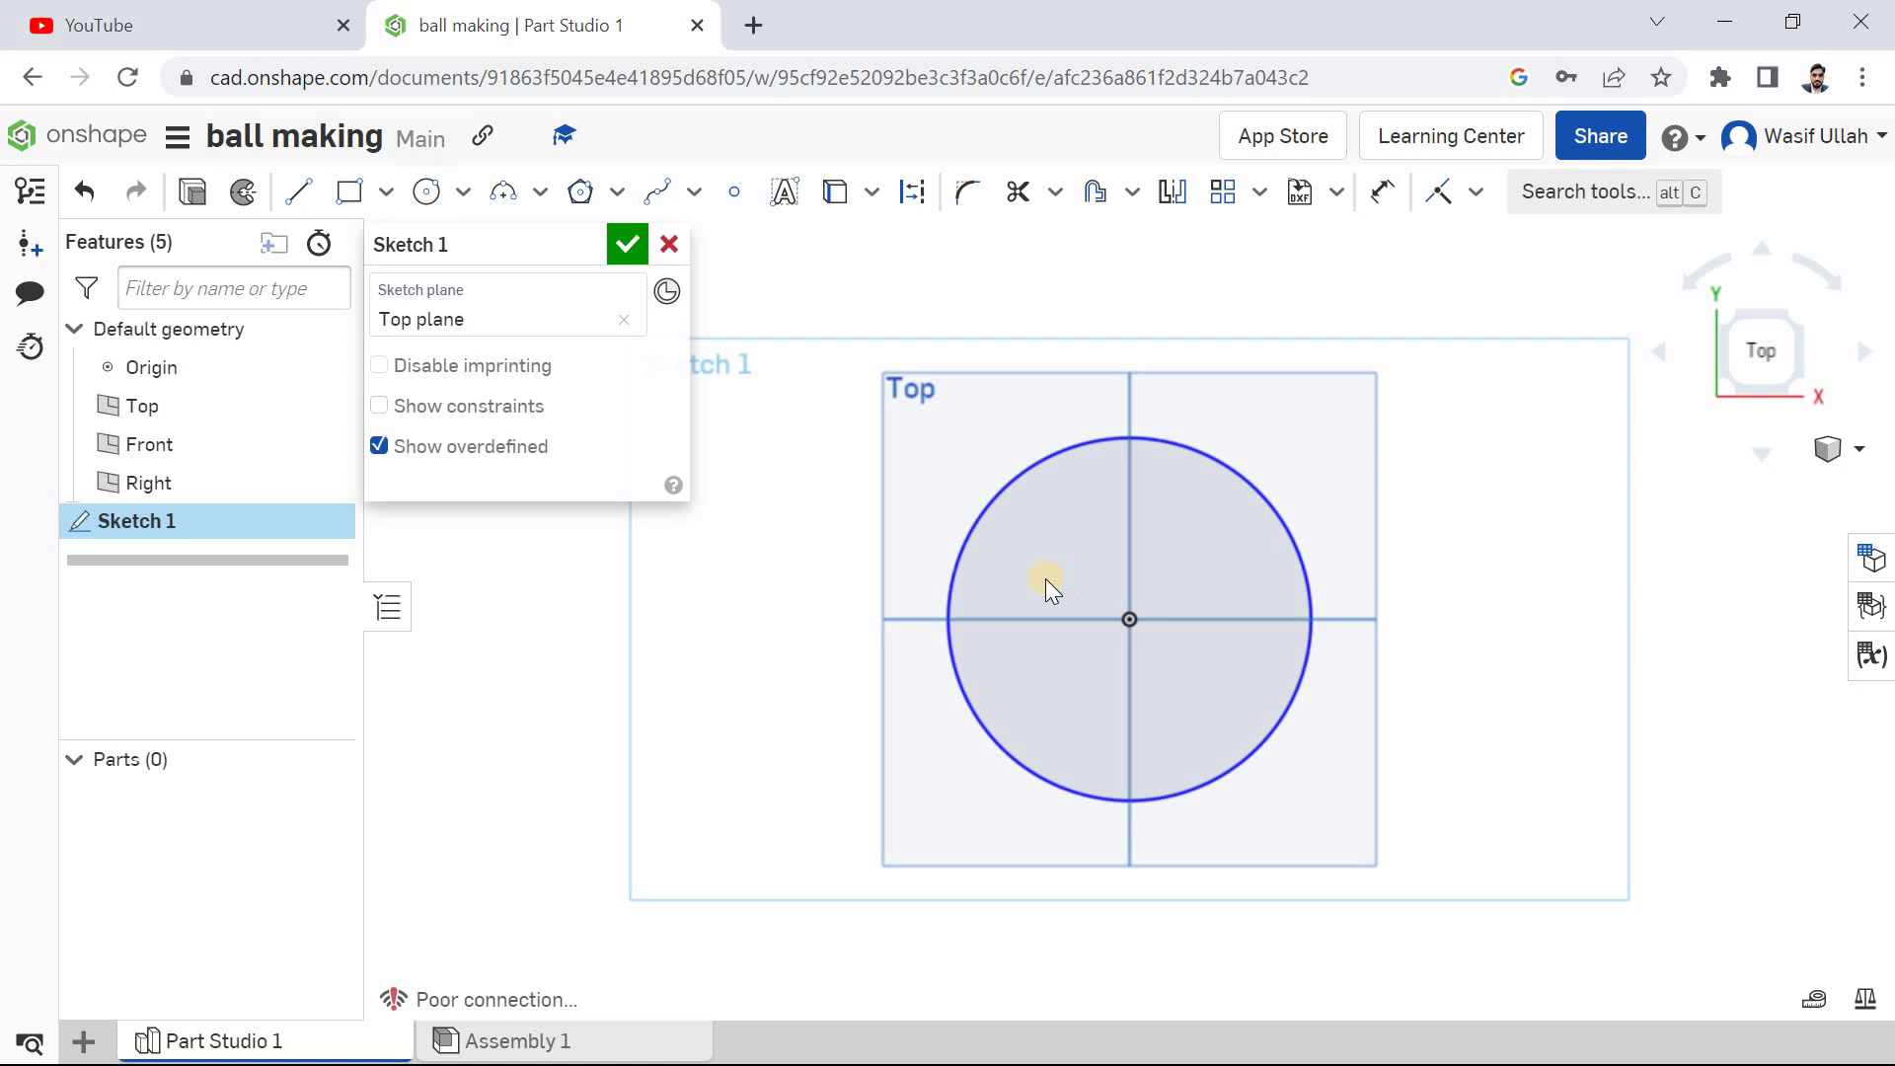
- Dimension the circle's diameter to 120
left_click(1381, 195)
left_click(1007, 497)
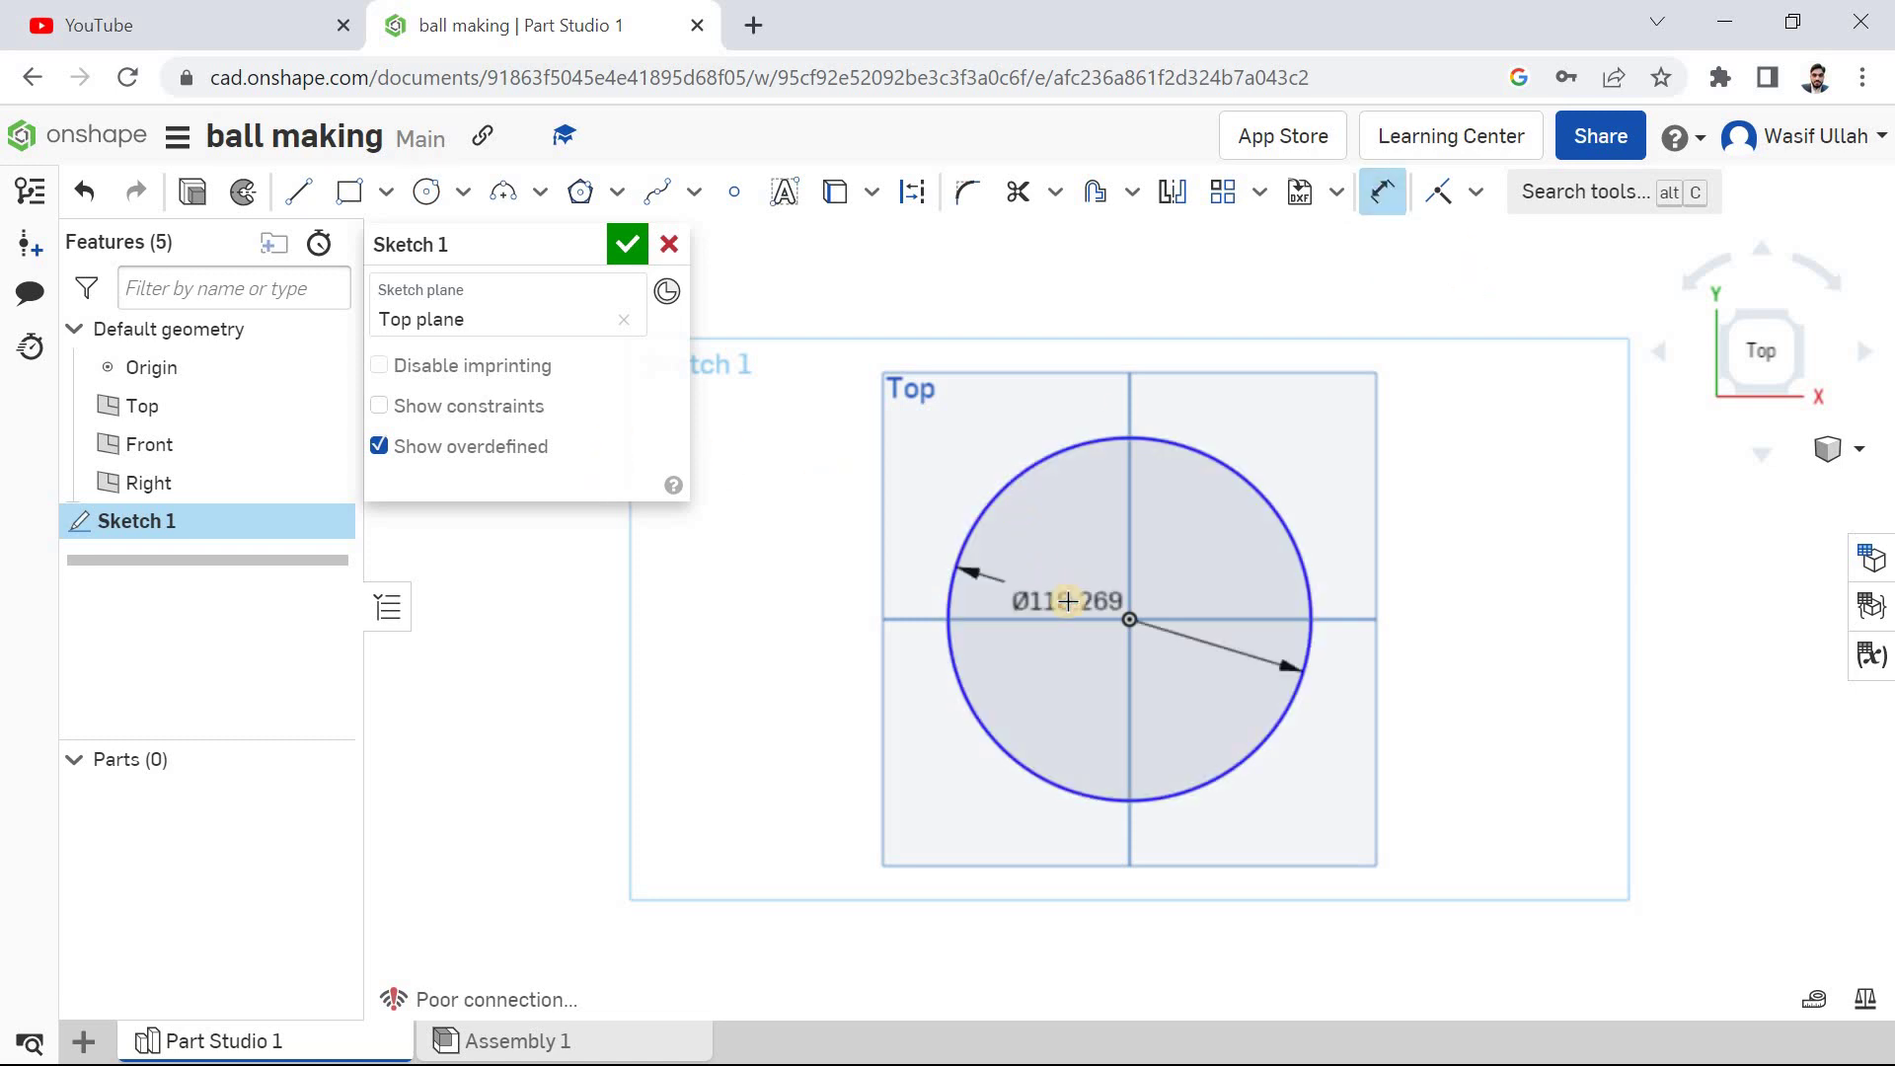
left_click(1069, 601)
type("120")
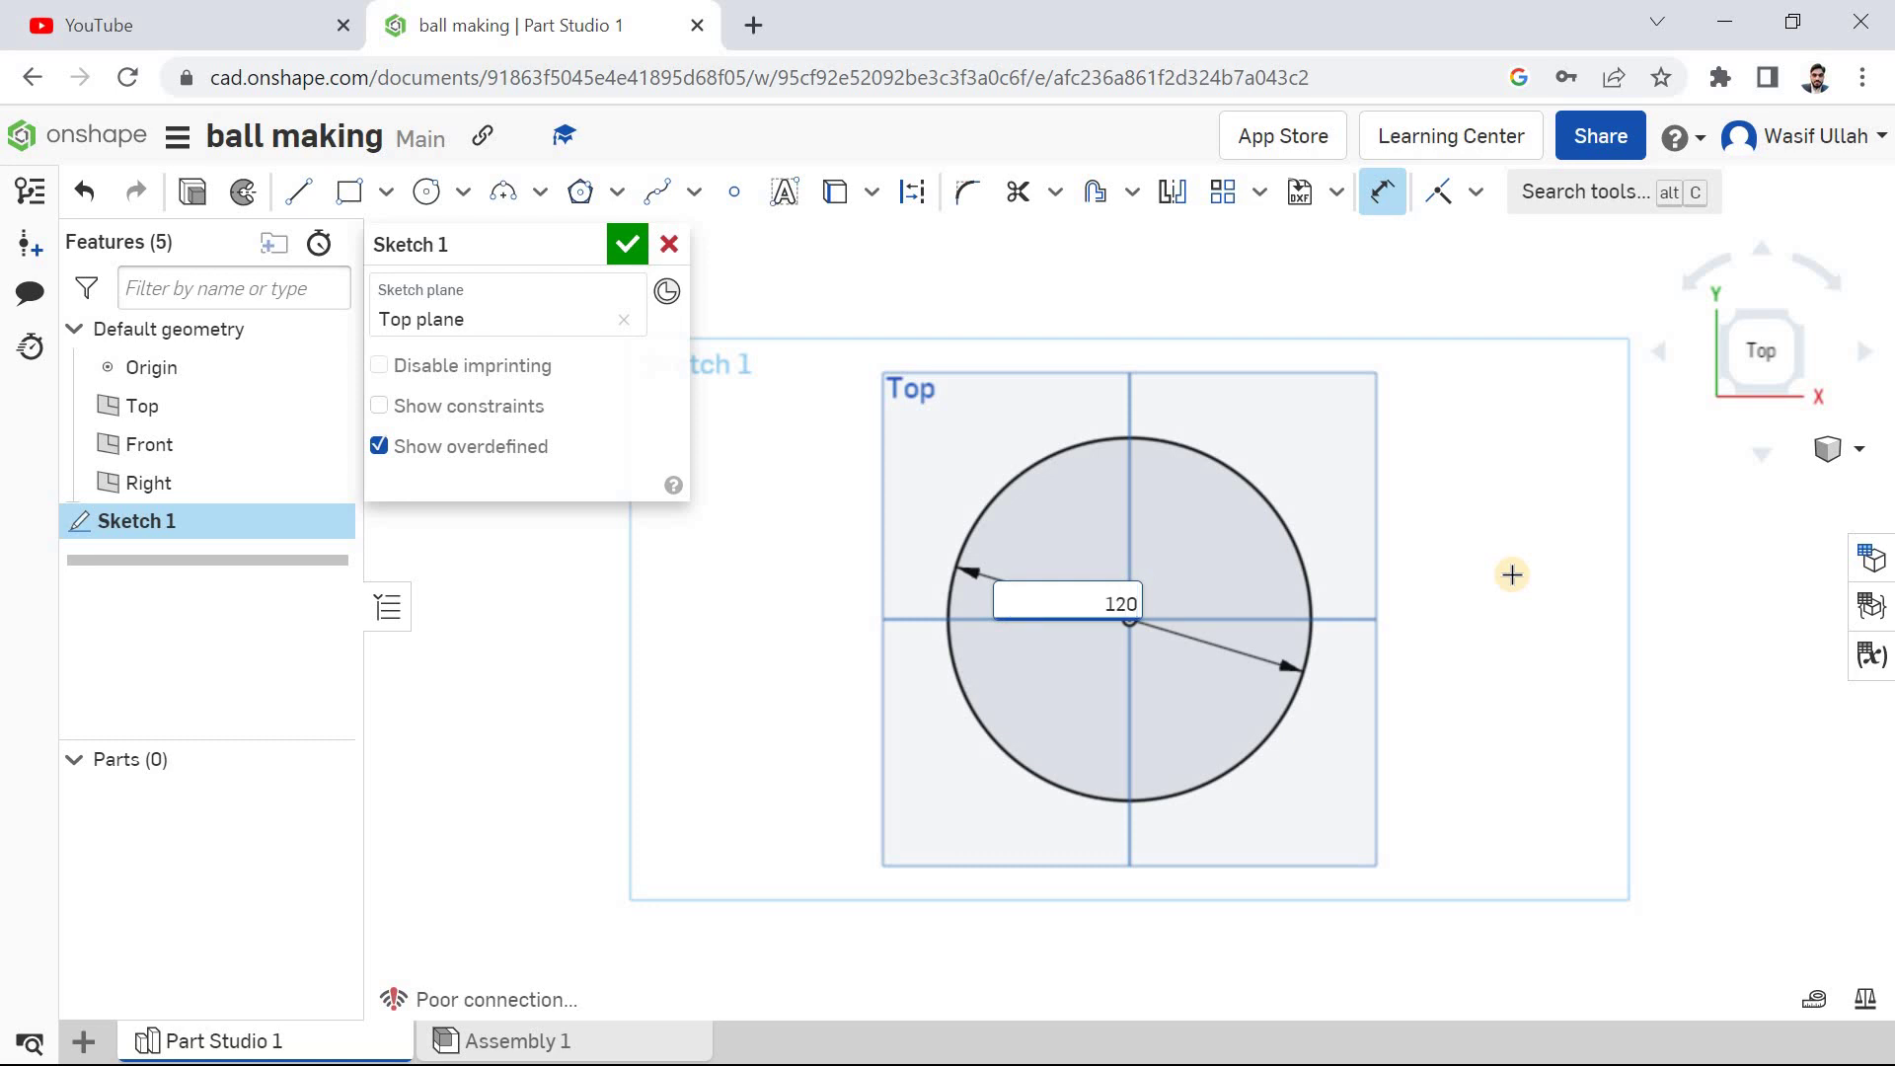
type("Ø120")
key("Return")
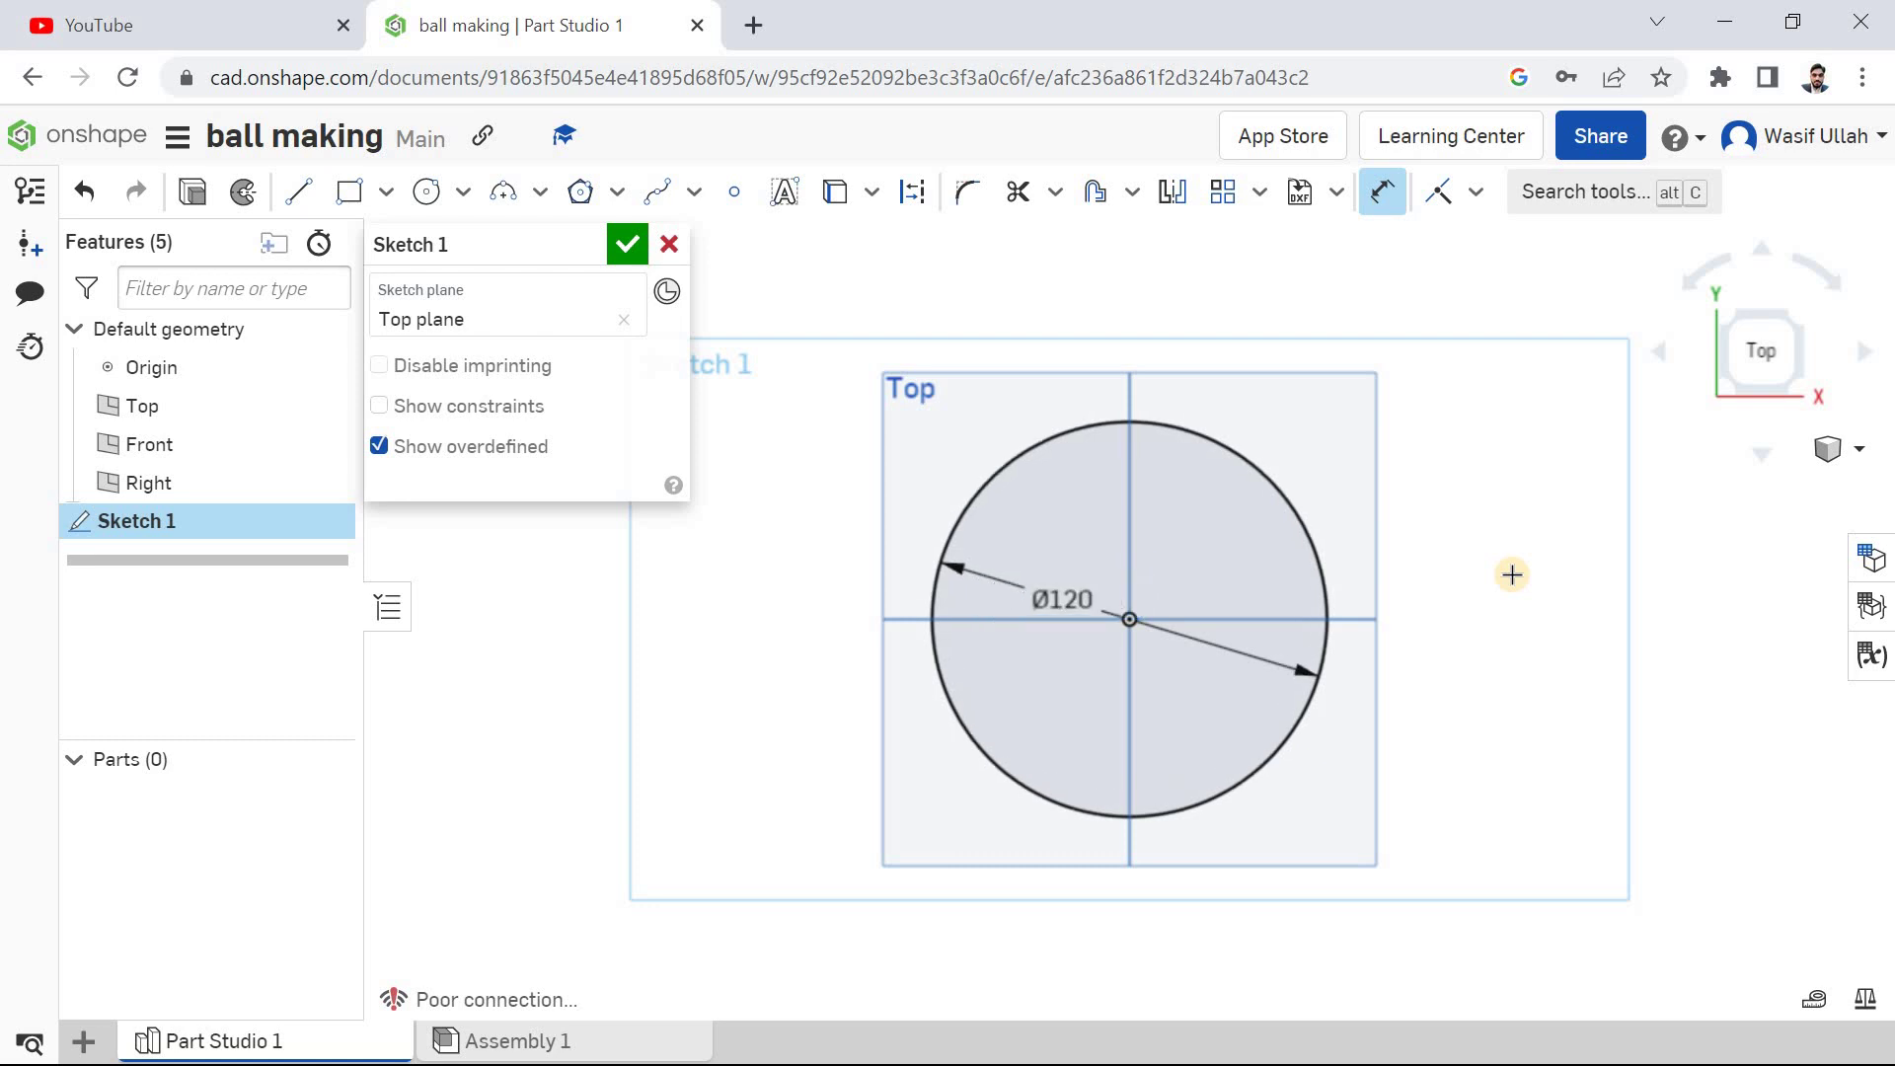
left_click(298, 192)
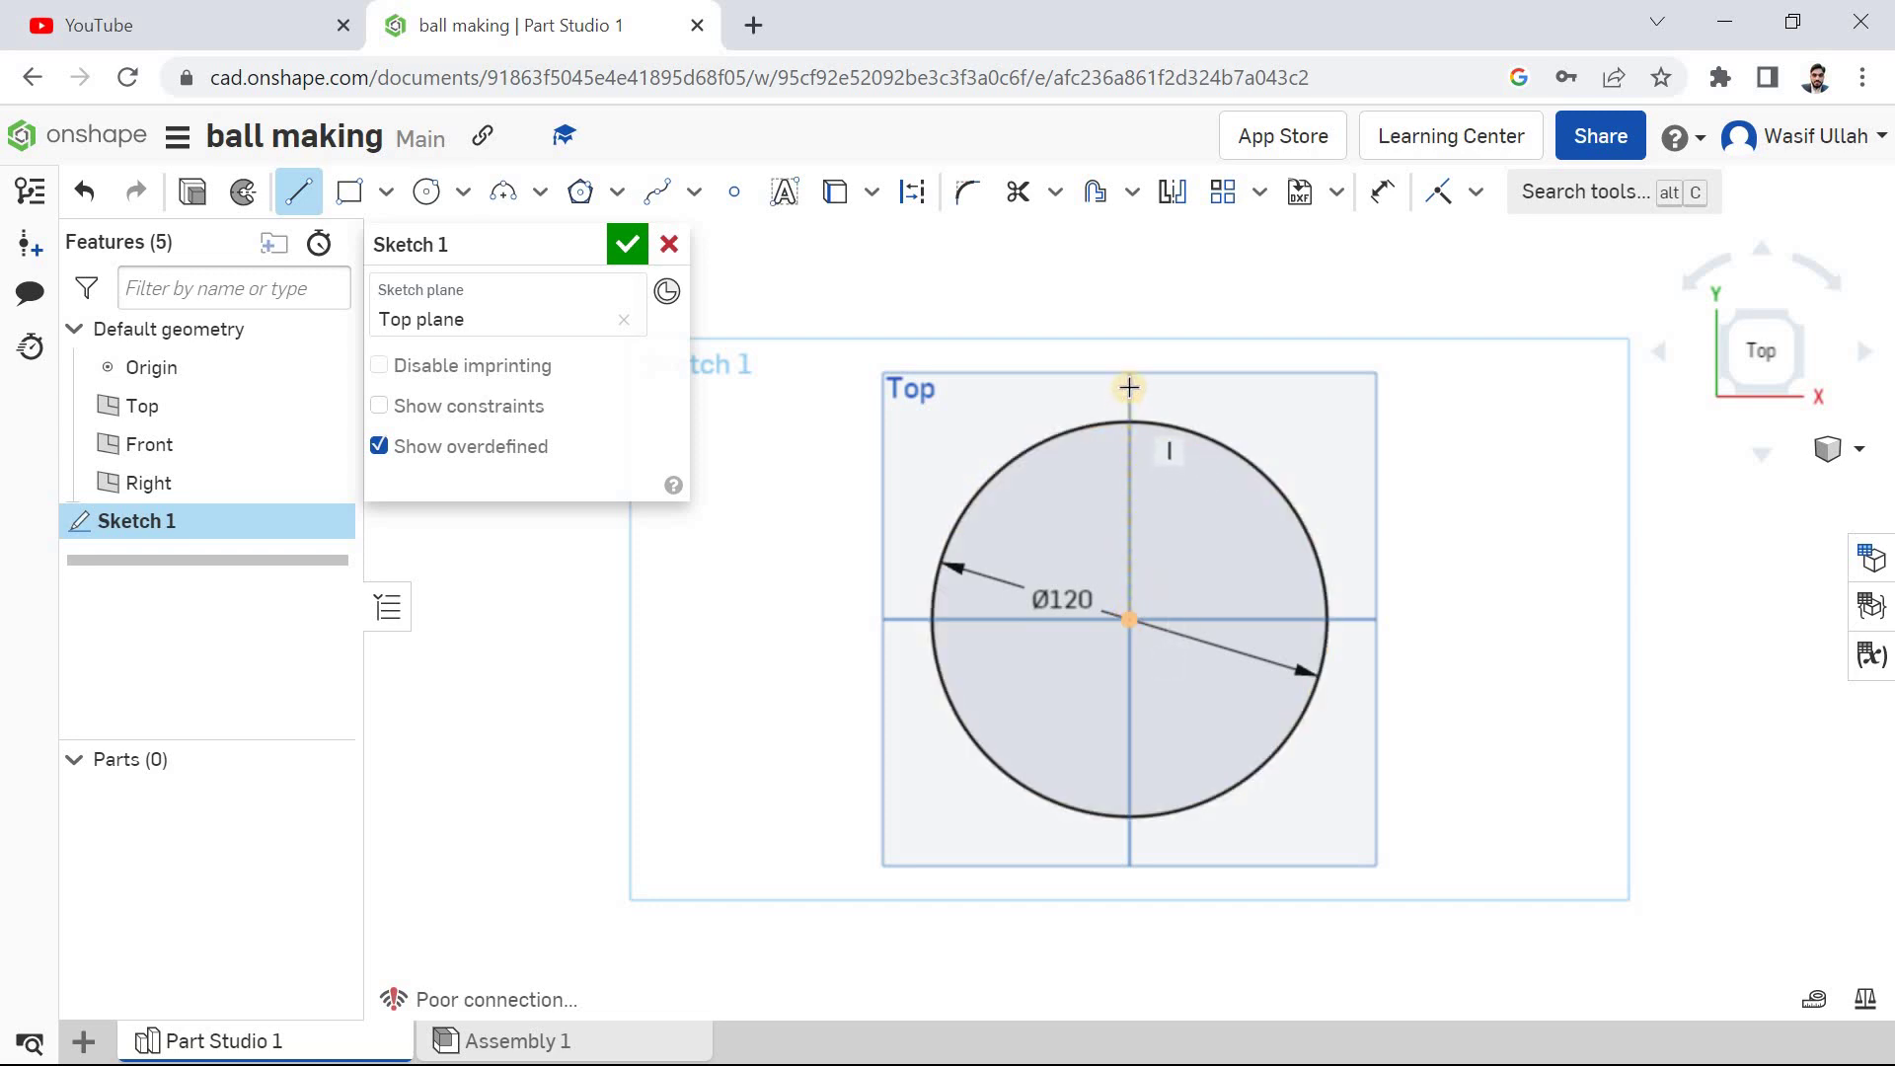
- Draw a vertical line through the origin, then trim the line overhang and left arc
left_click(1129, 851)
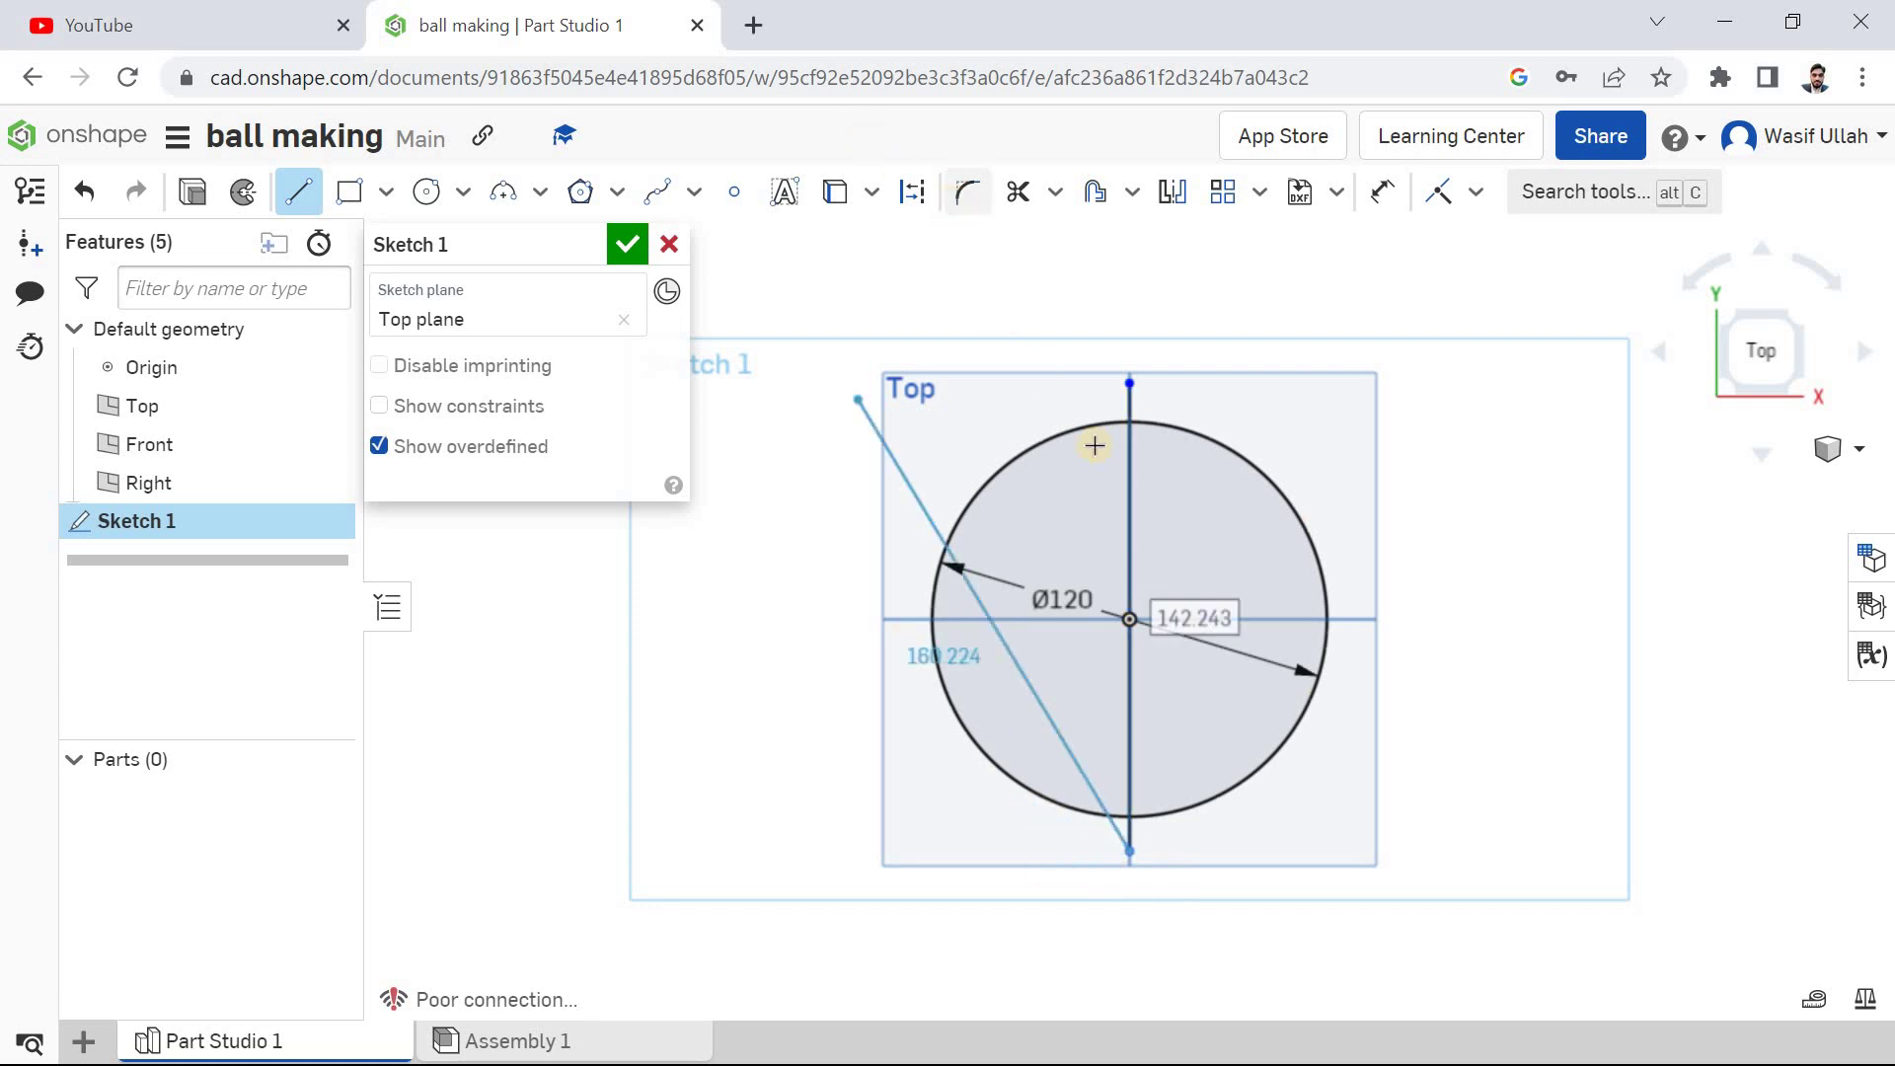
key("Escape")
left_click(1056, 193)
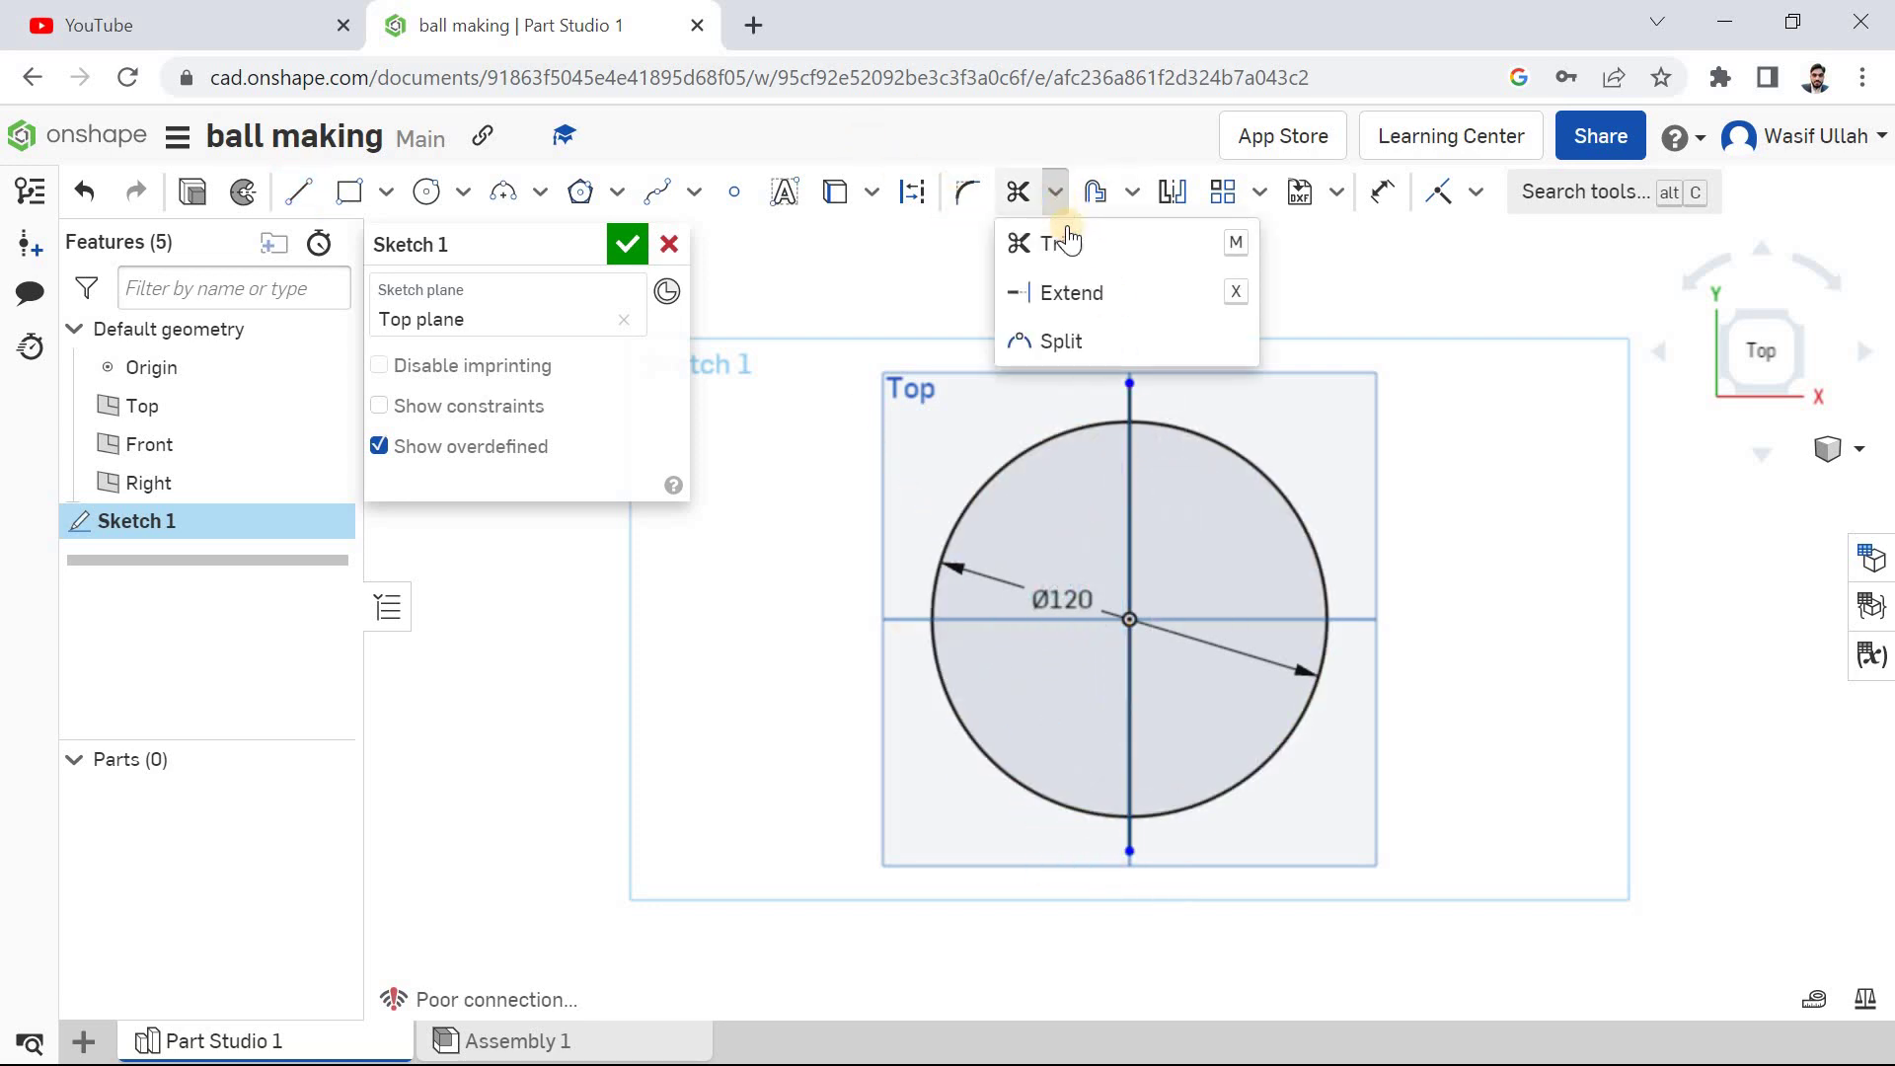
left_click(1037, 241)
left_click_drag(1109, 402, 1206, 403)
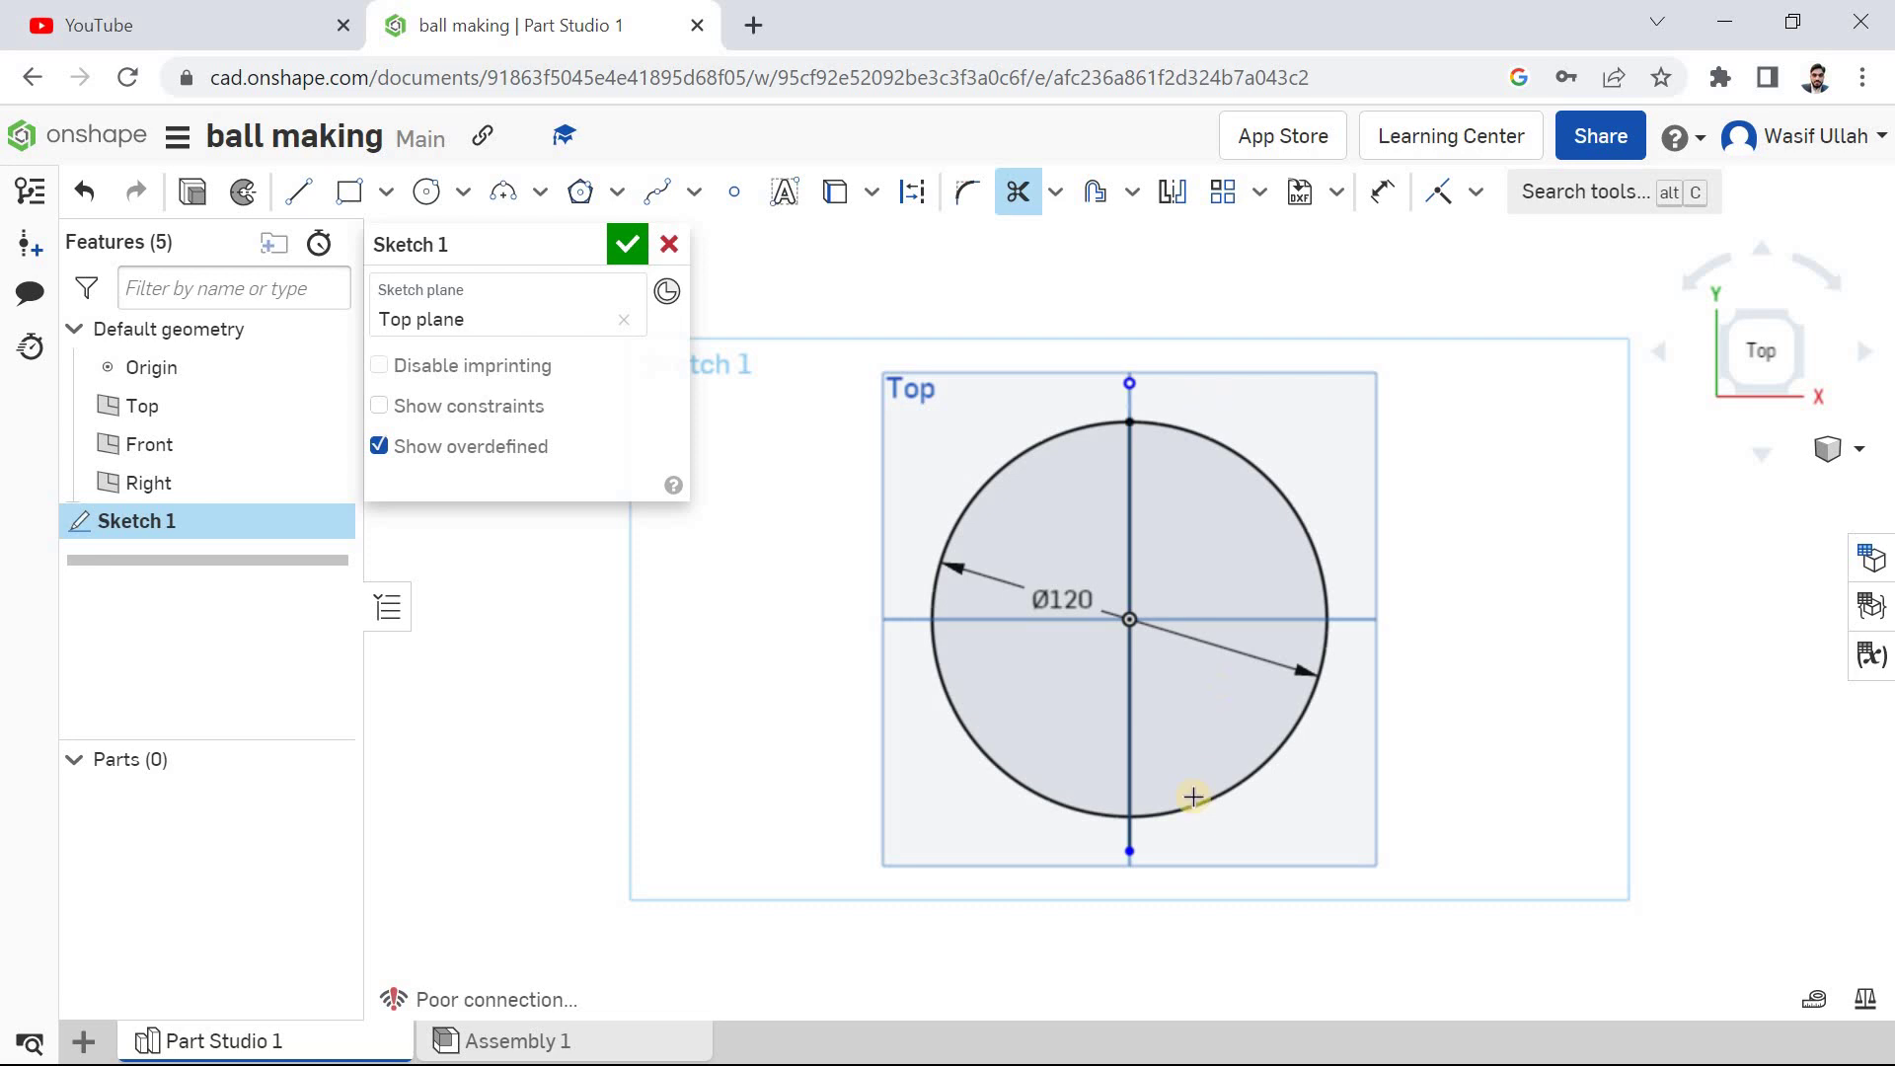
left_click_drag(1082, 832, 1009, 404)
- Finish Sketch 1 and switch to an isometric view
left_click(630, 248)
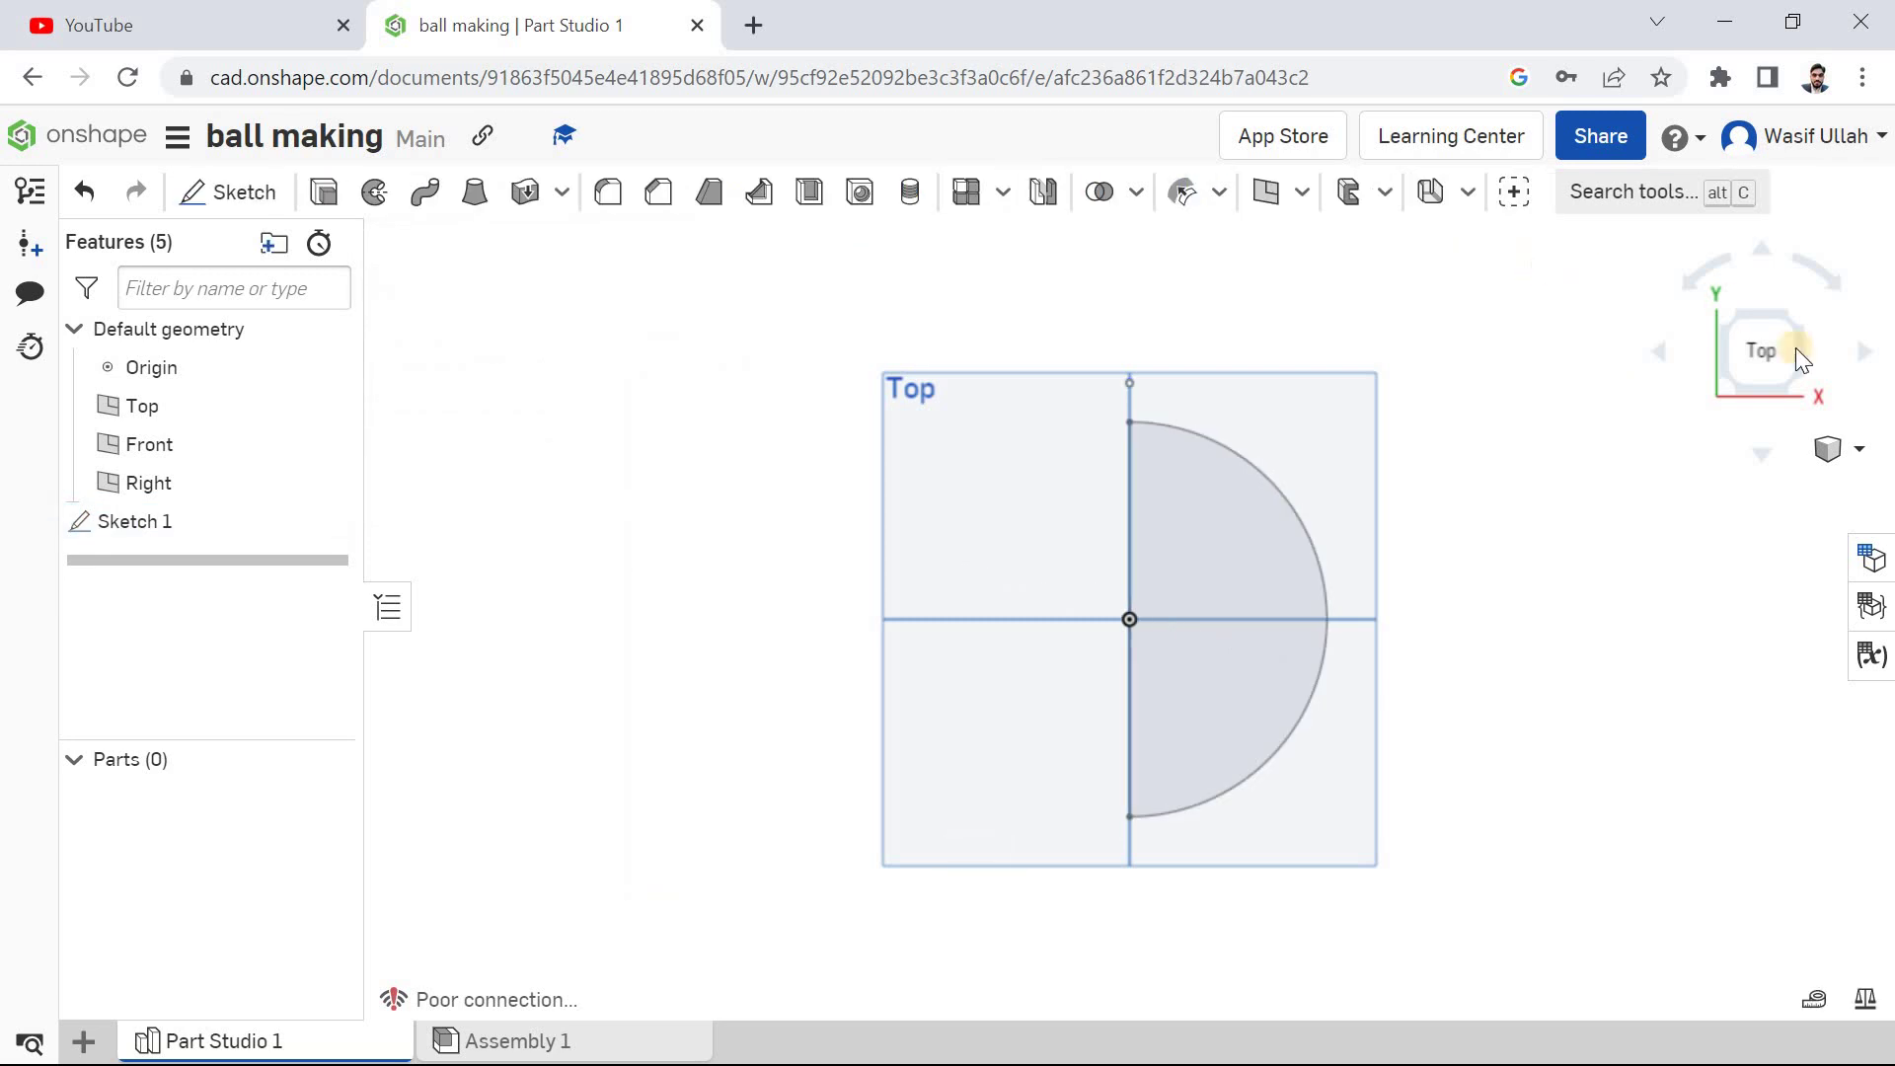
left_click(1859, 448)
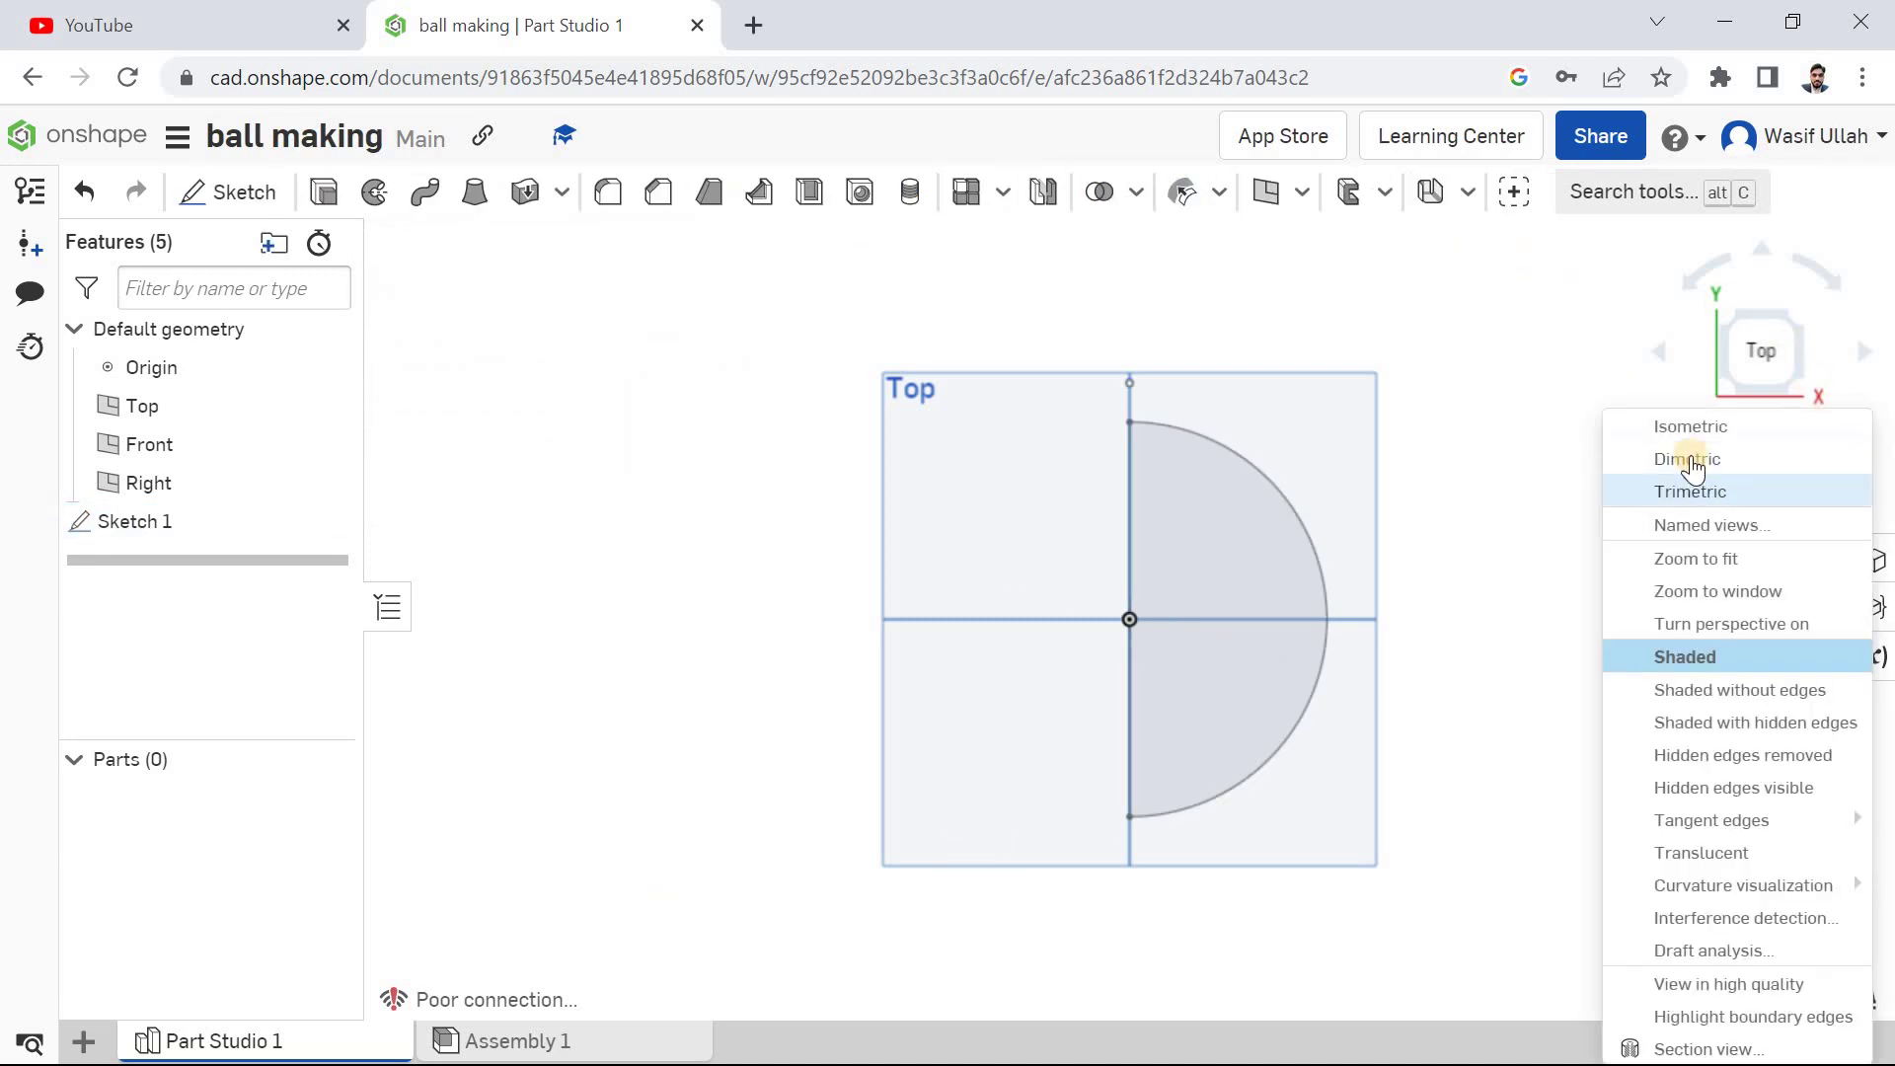
left_click(1688, 427)
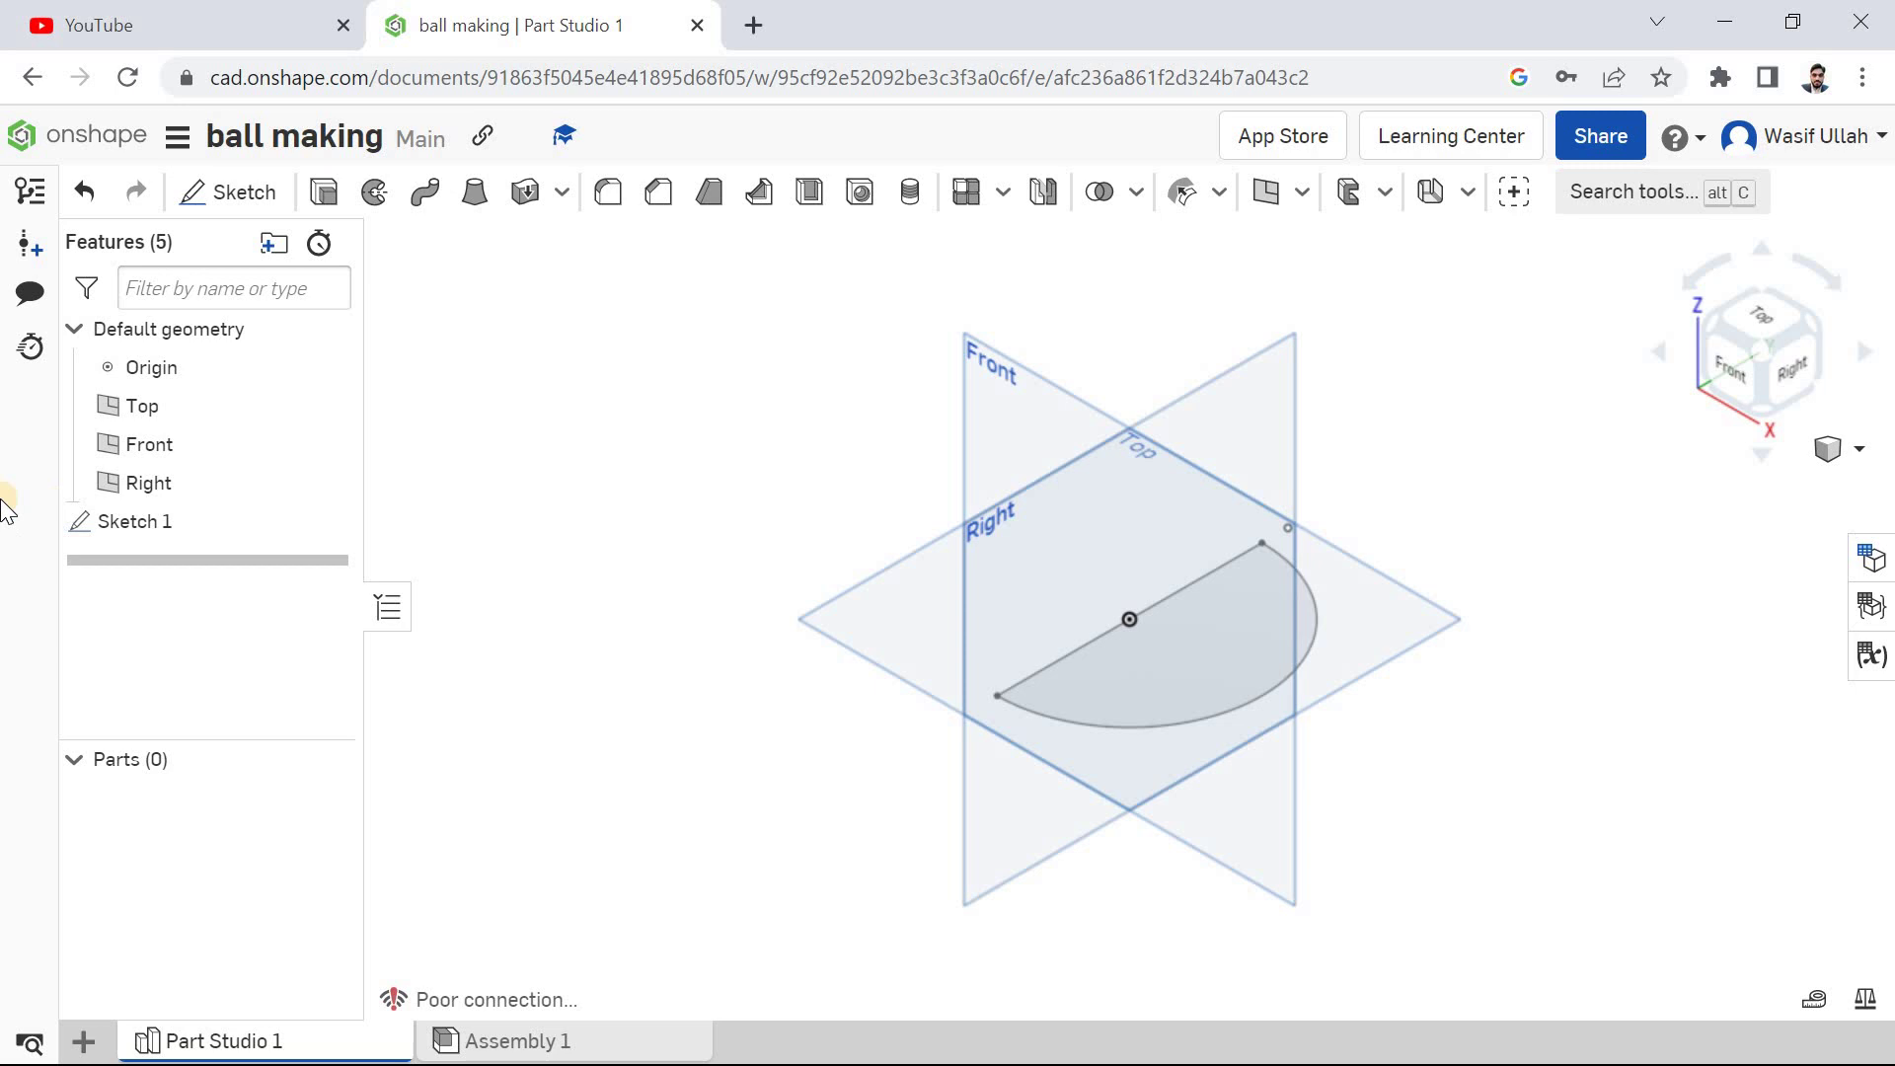
- Hide the Right, Front and Top planes
mouse_move(149, 484)
left_click(325, 478)
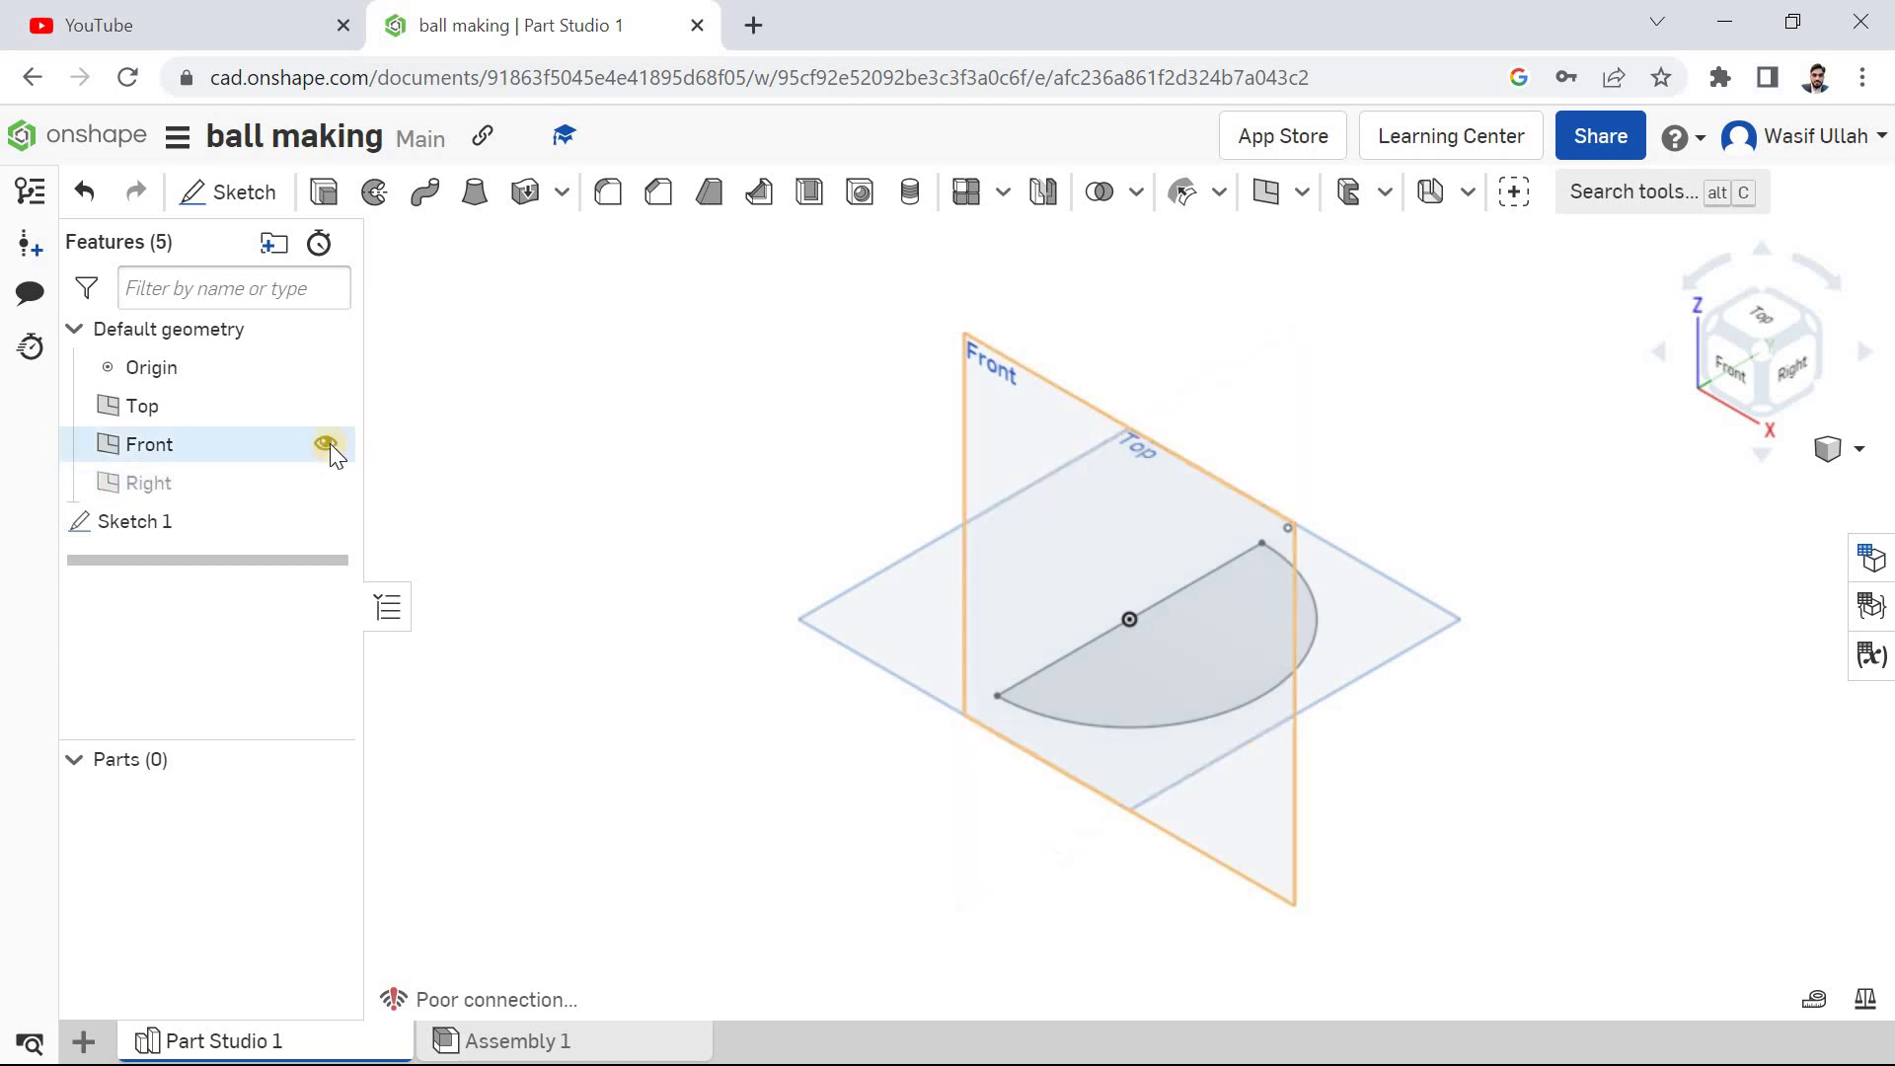
left_click(327, 445)
left_click(324, 404)
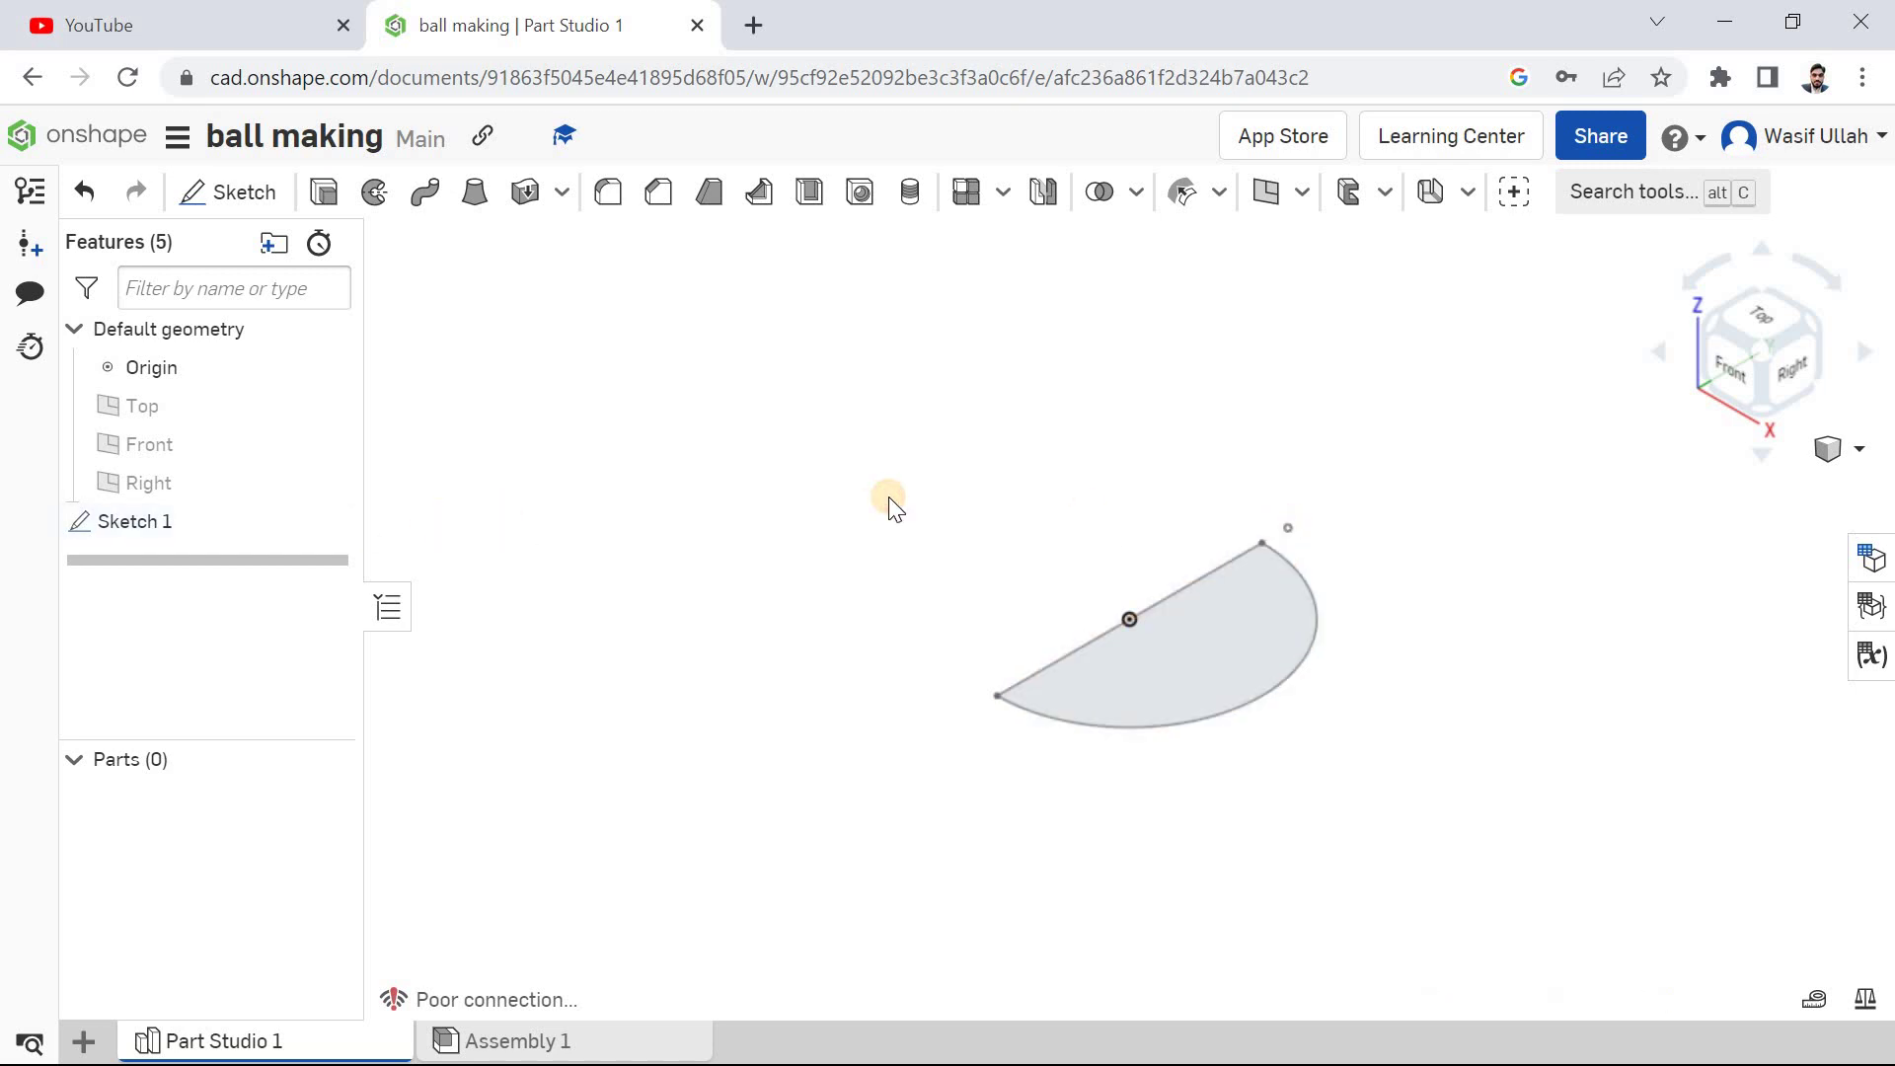
- Start a revolve using the half-circle's straight edge as the axis
left_click(563, 197)
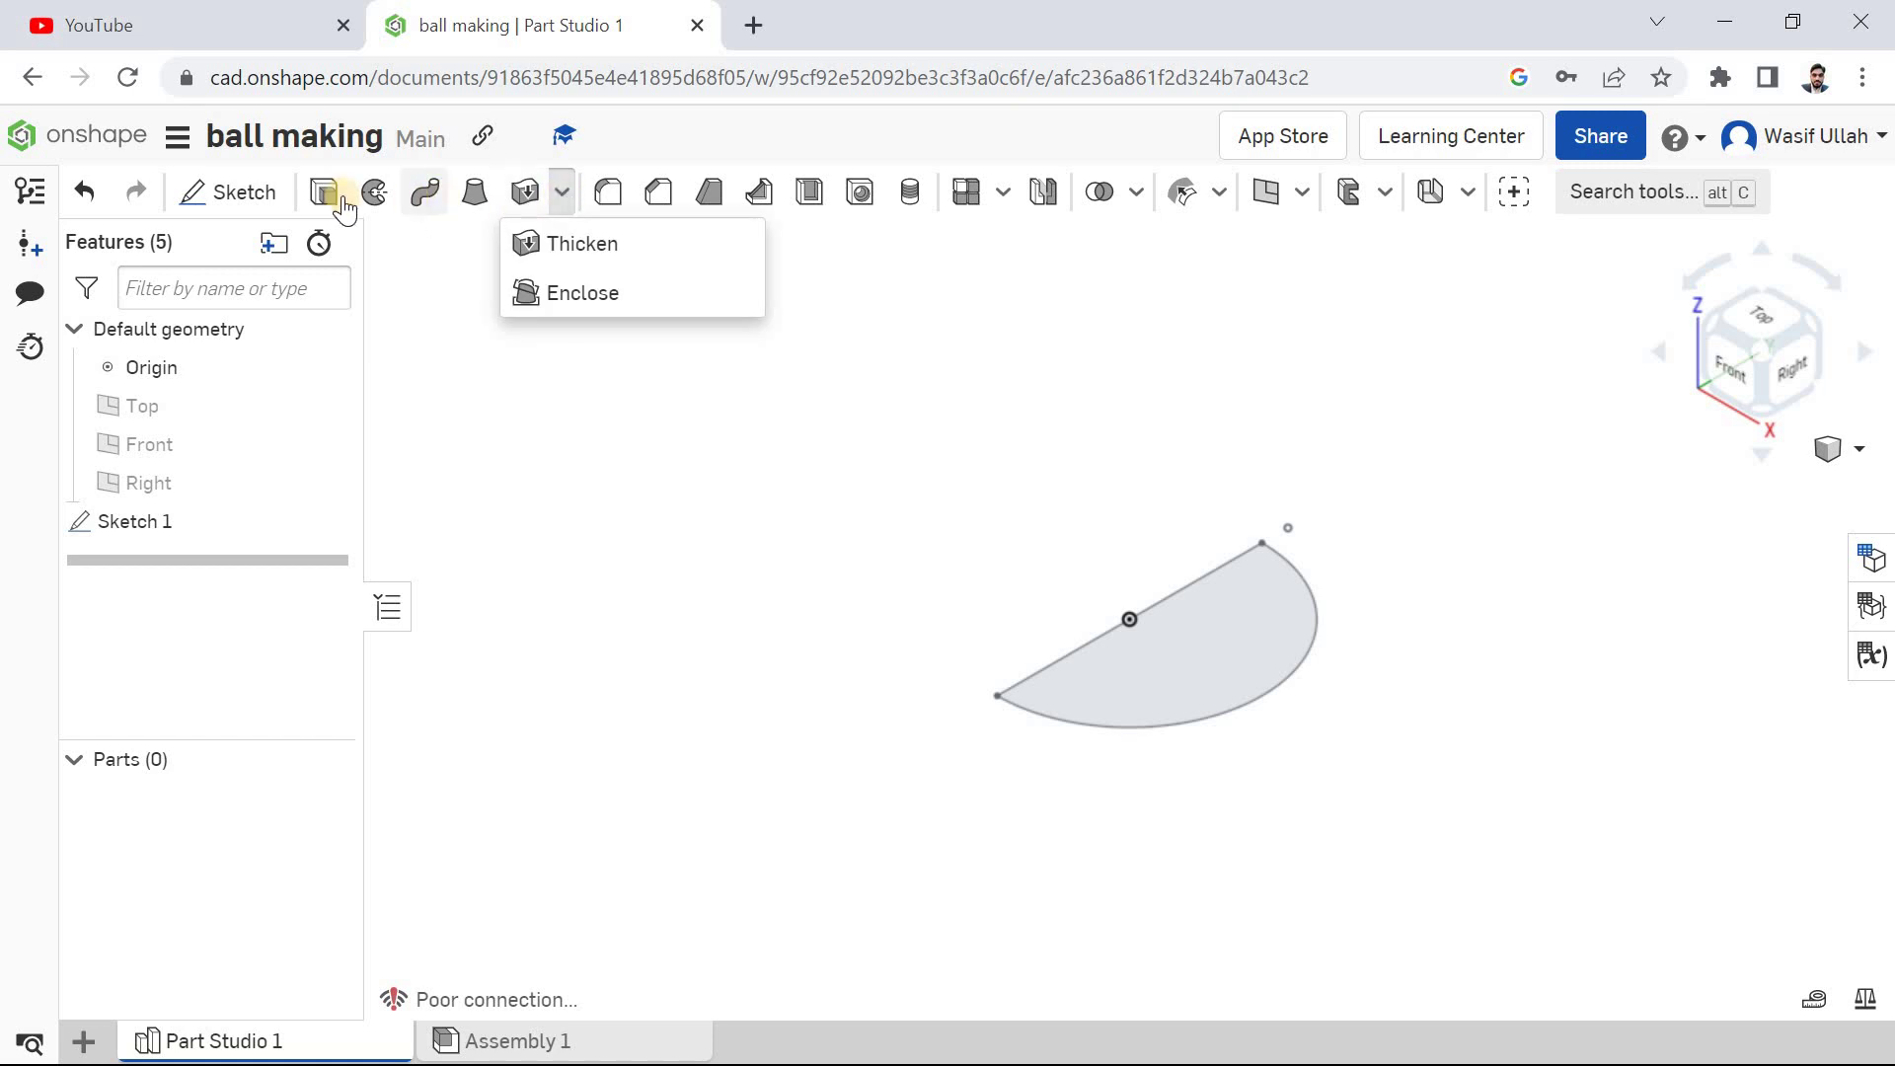
left_click(378, 208)
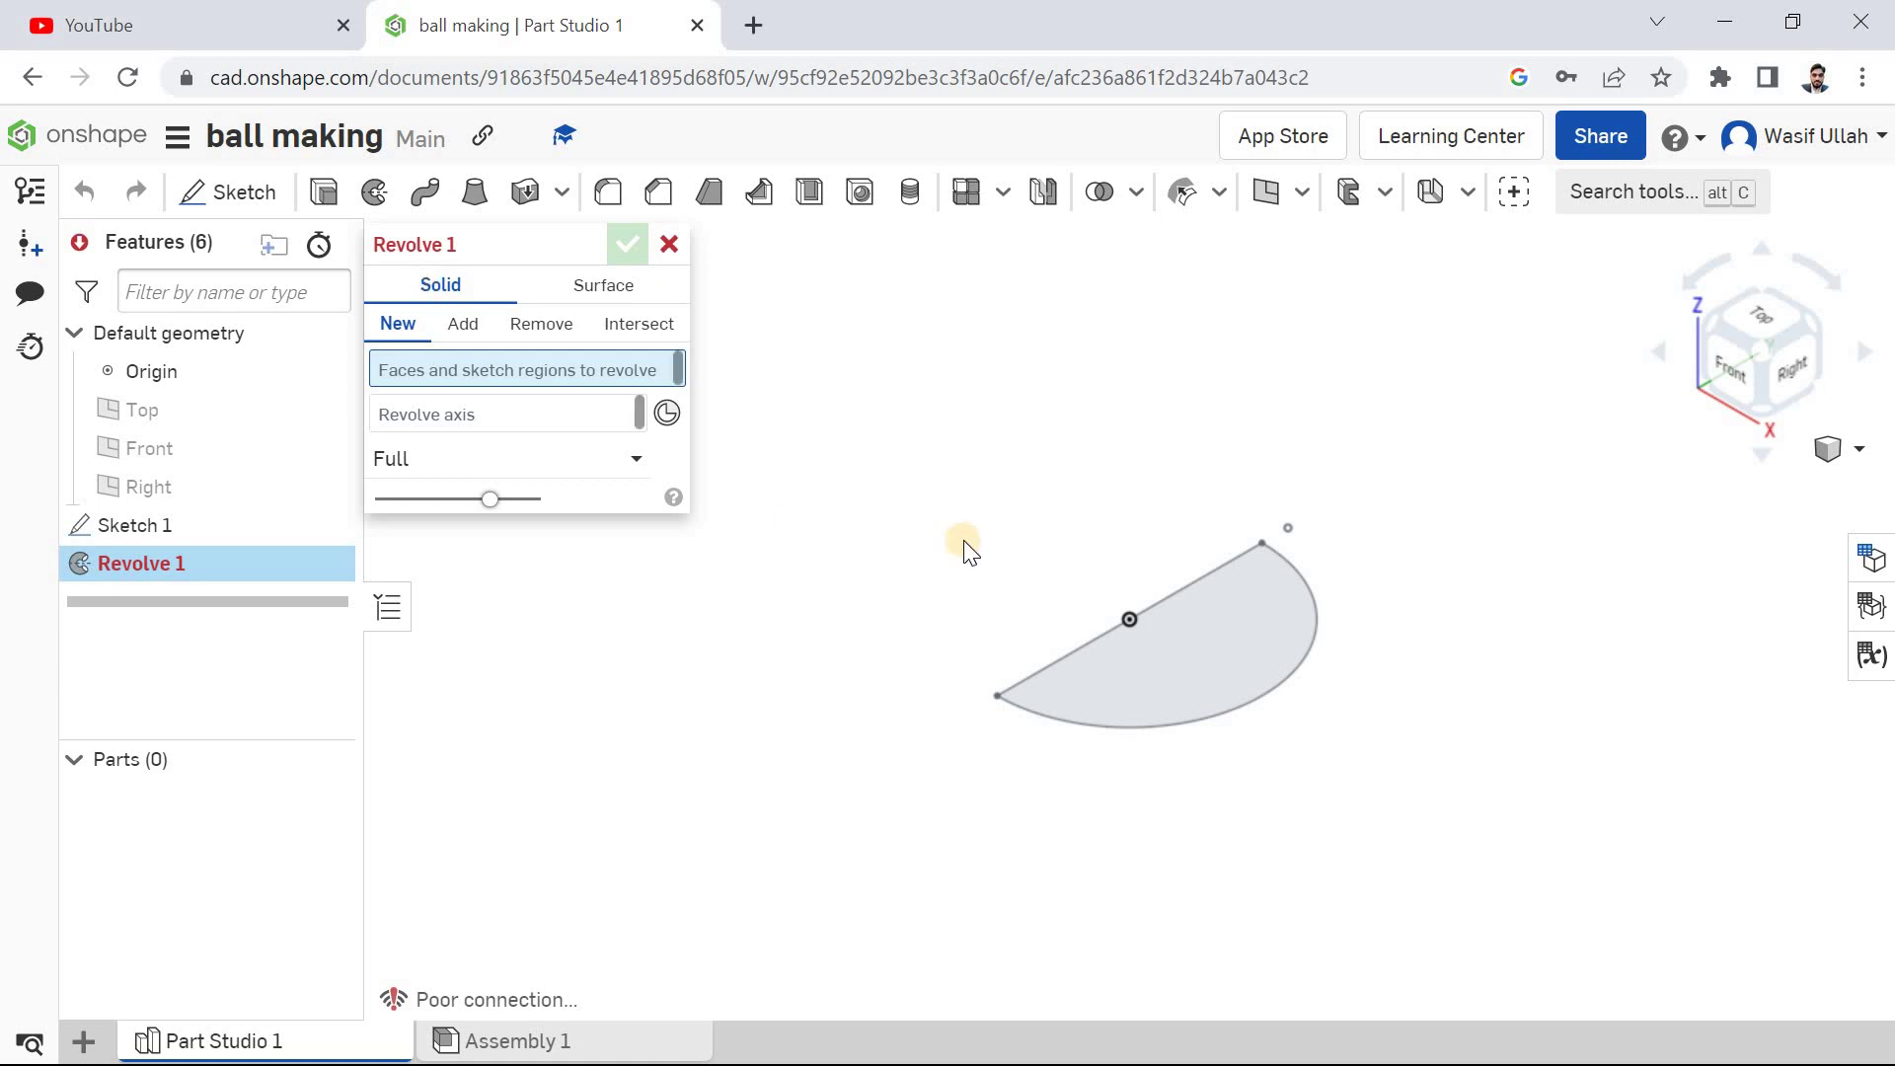
left_click(501, 416)
left_click(1112, 632)
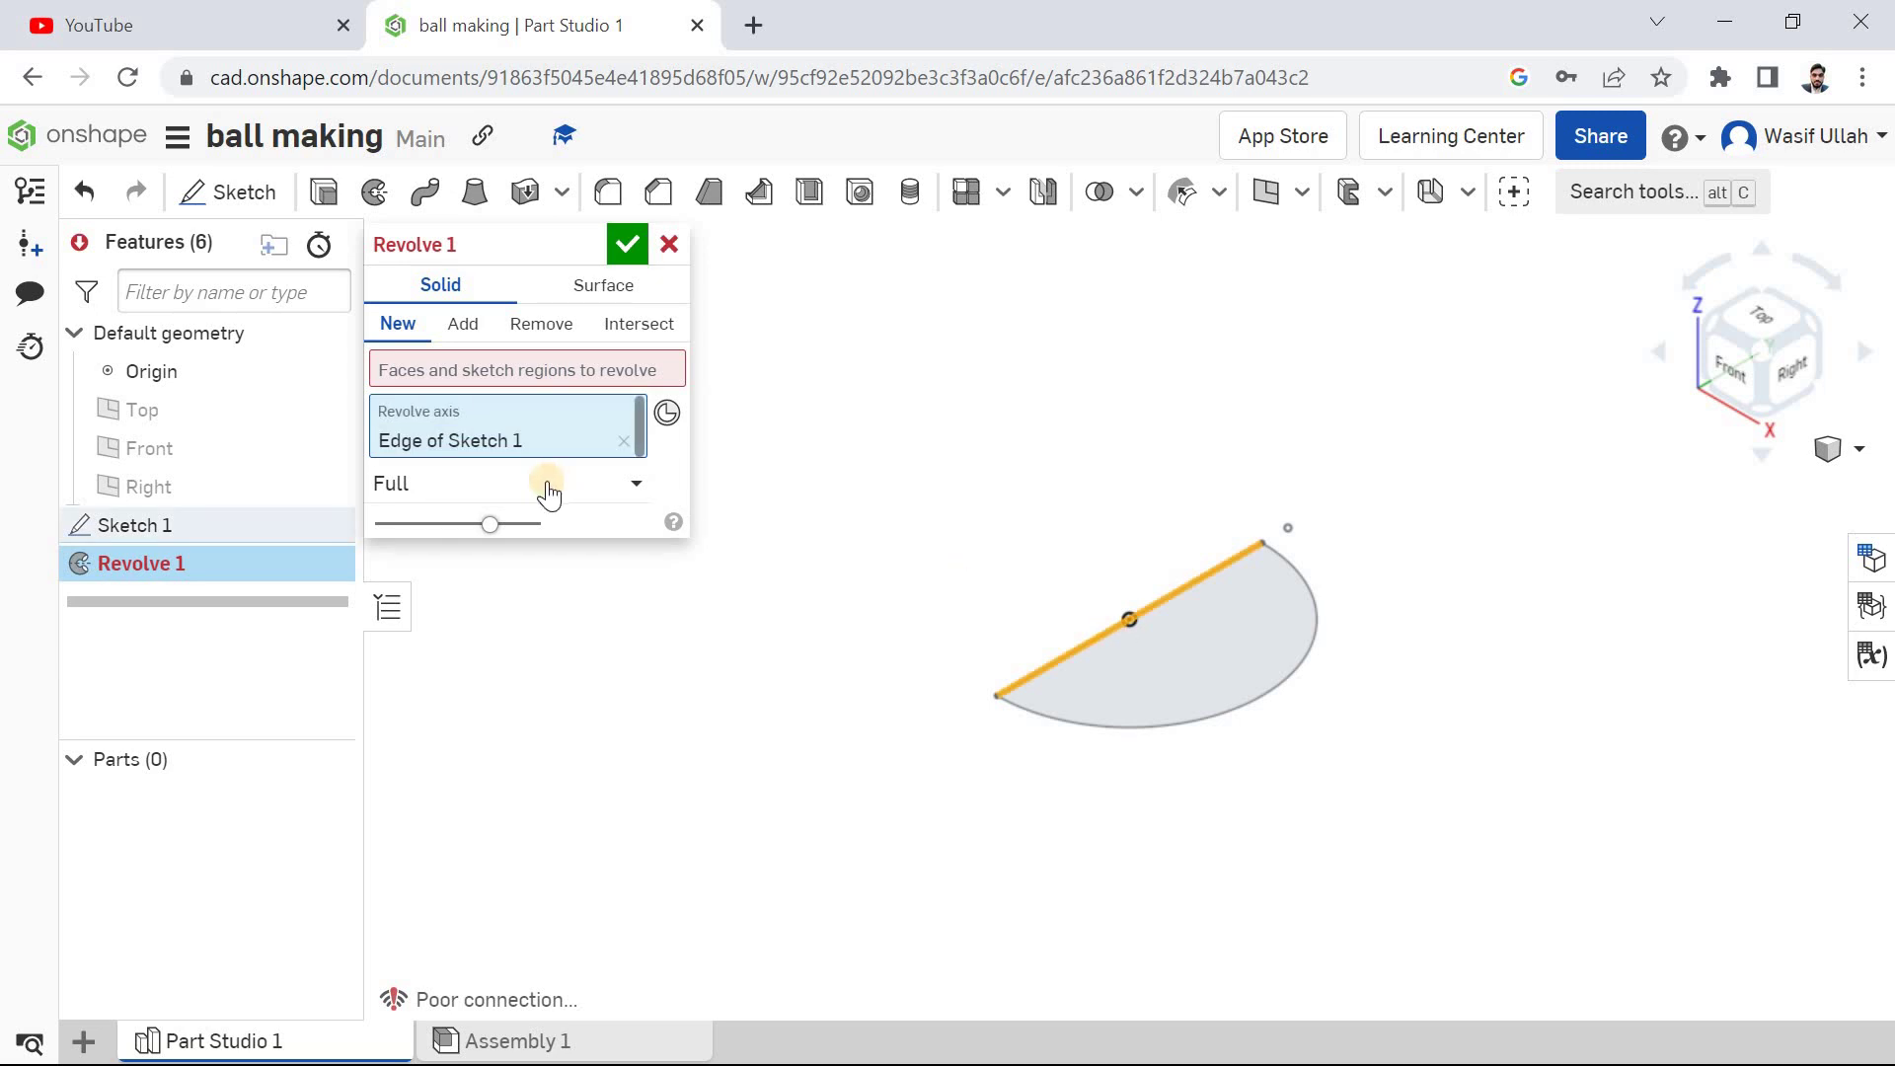
- Select the half-circle region and zoom and pan the sphere preview
left_click(516, 374)
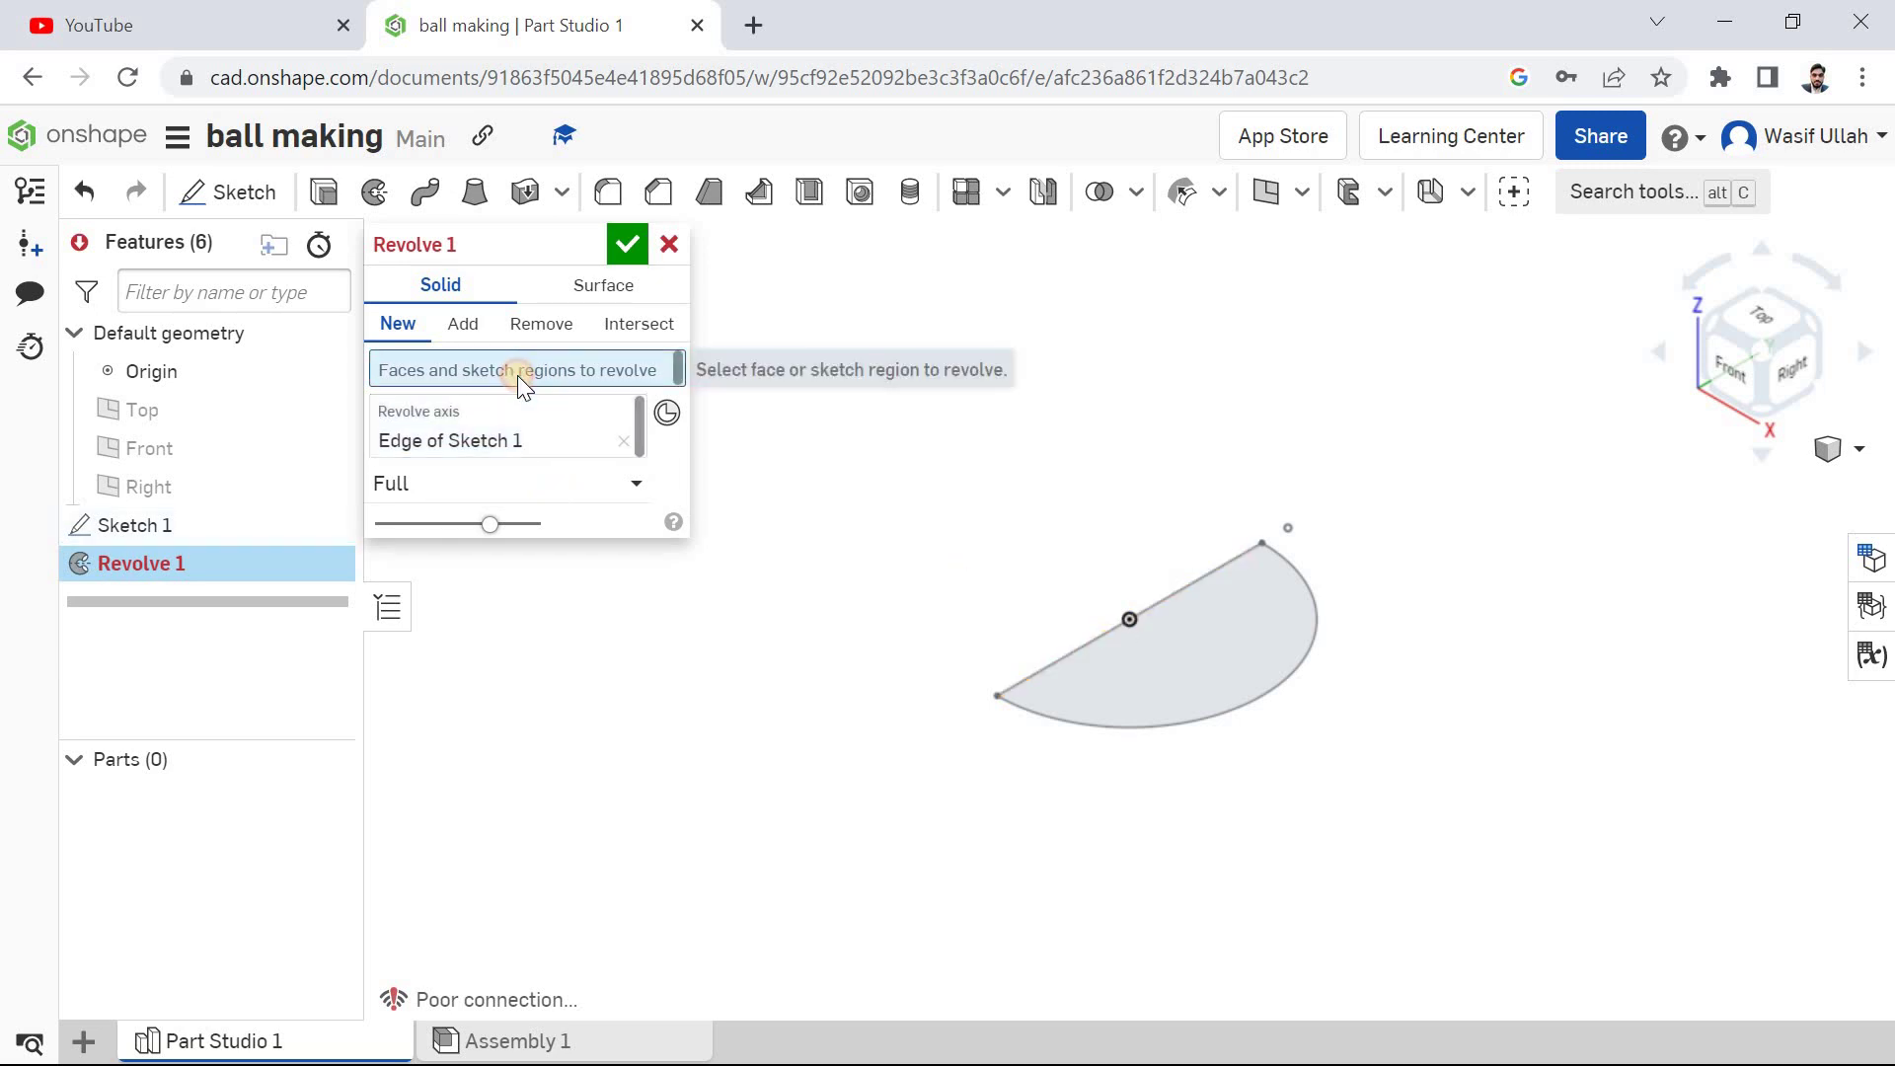
left_click(1267, 698)
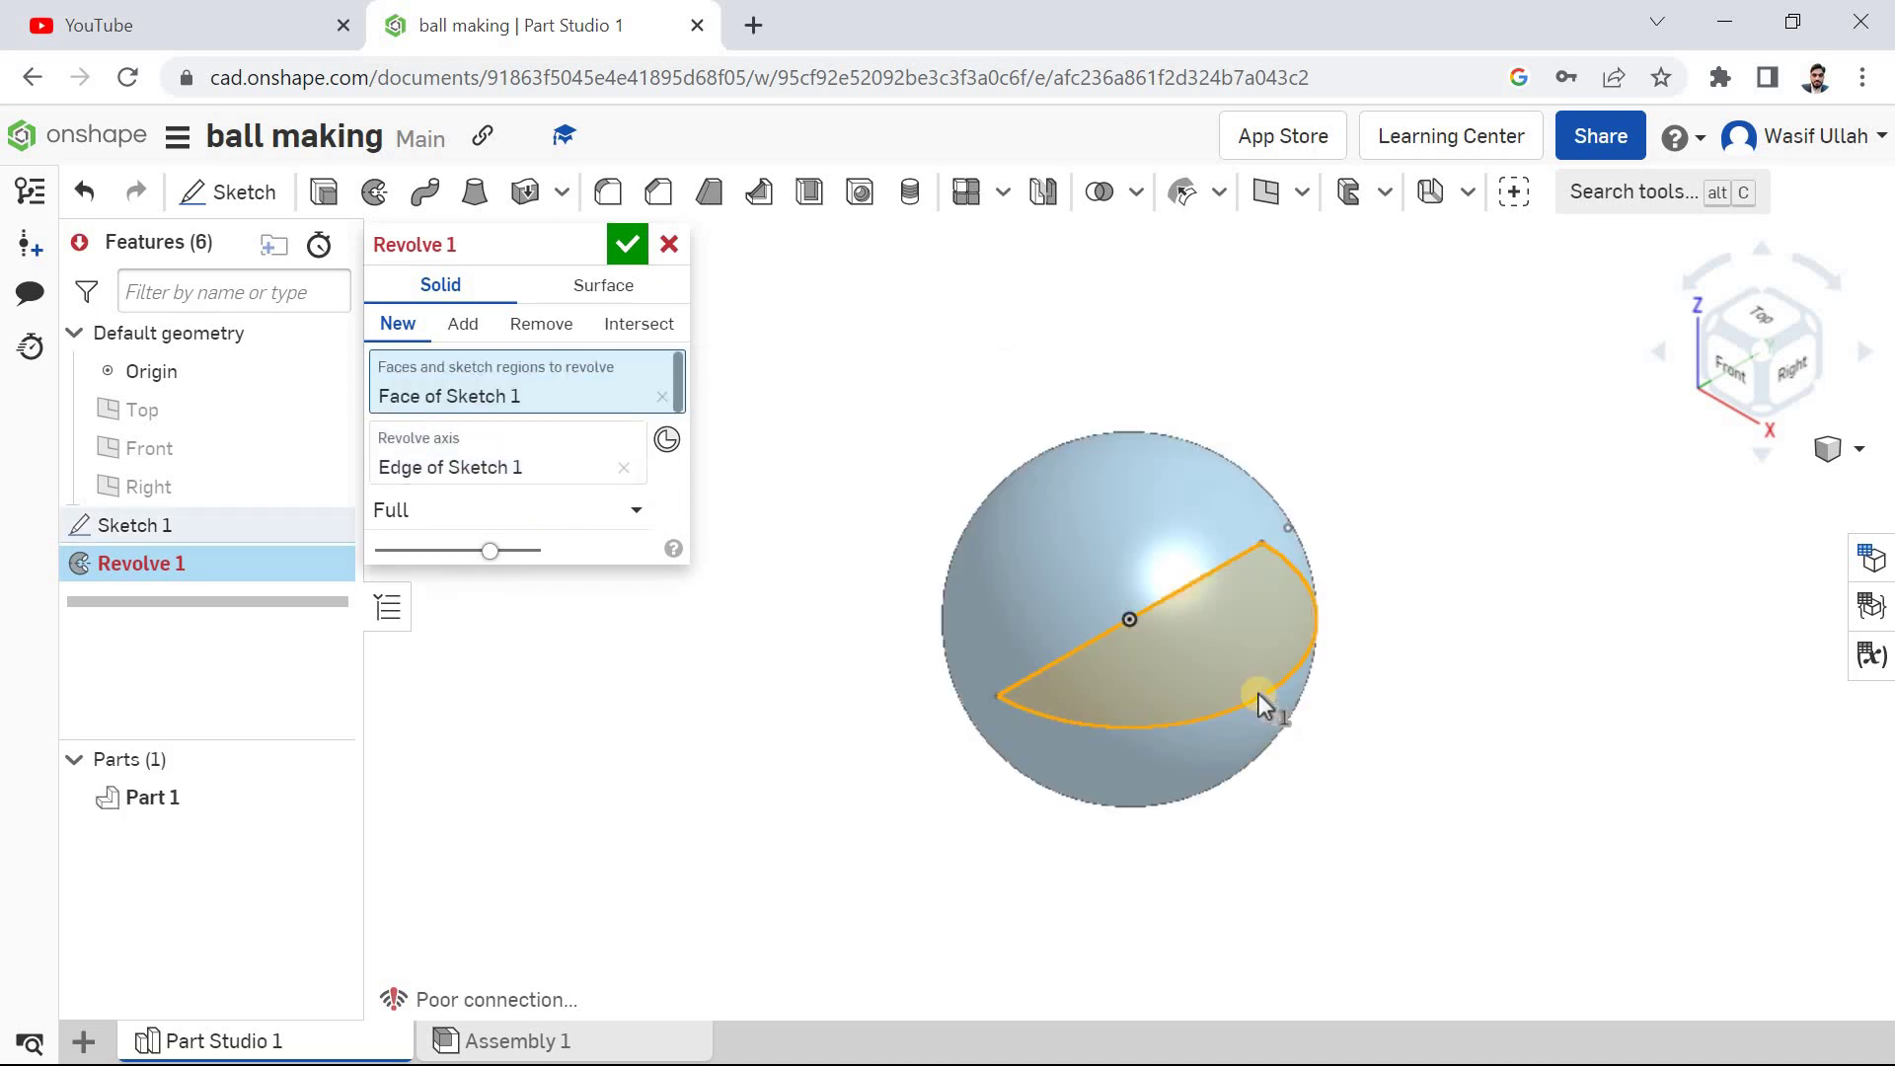
right_click_drag(848, 496, 999, 528)
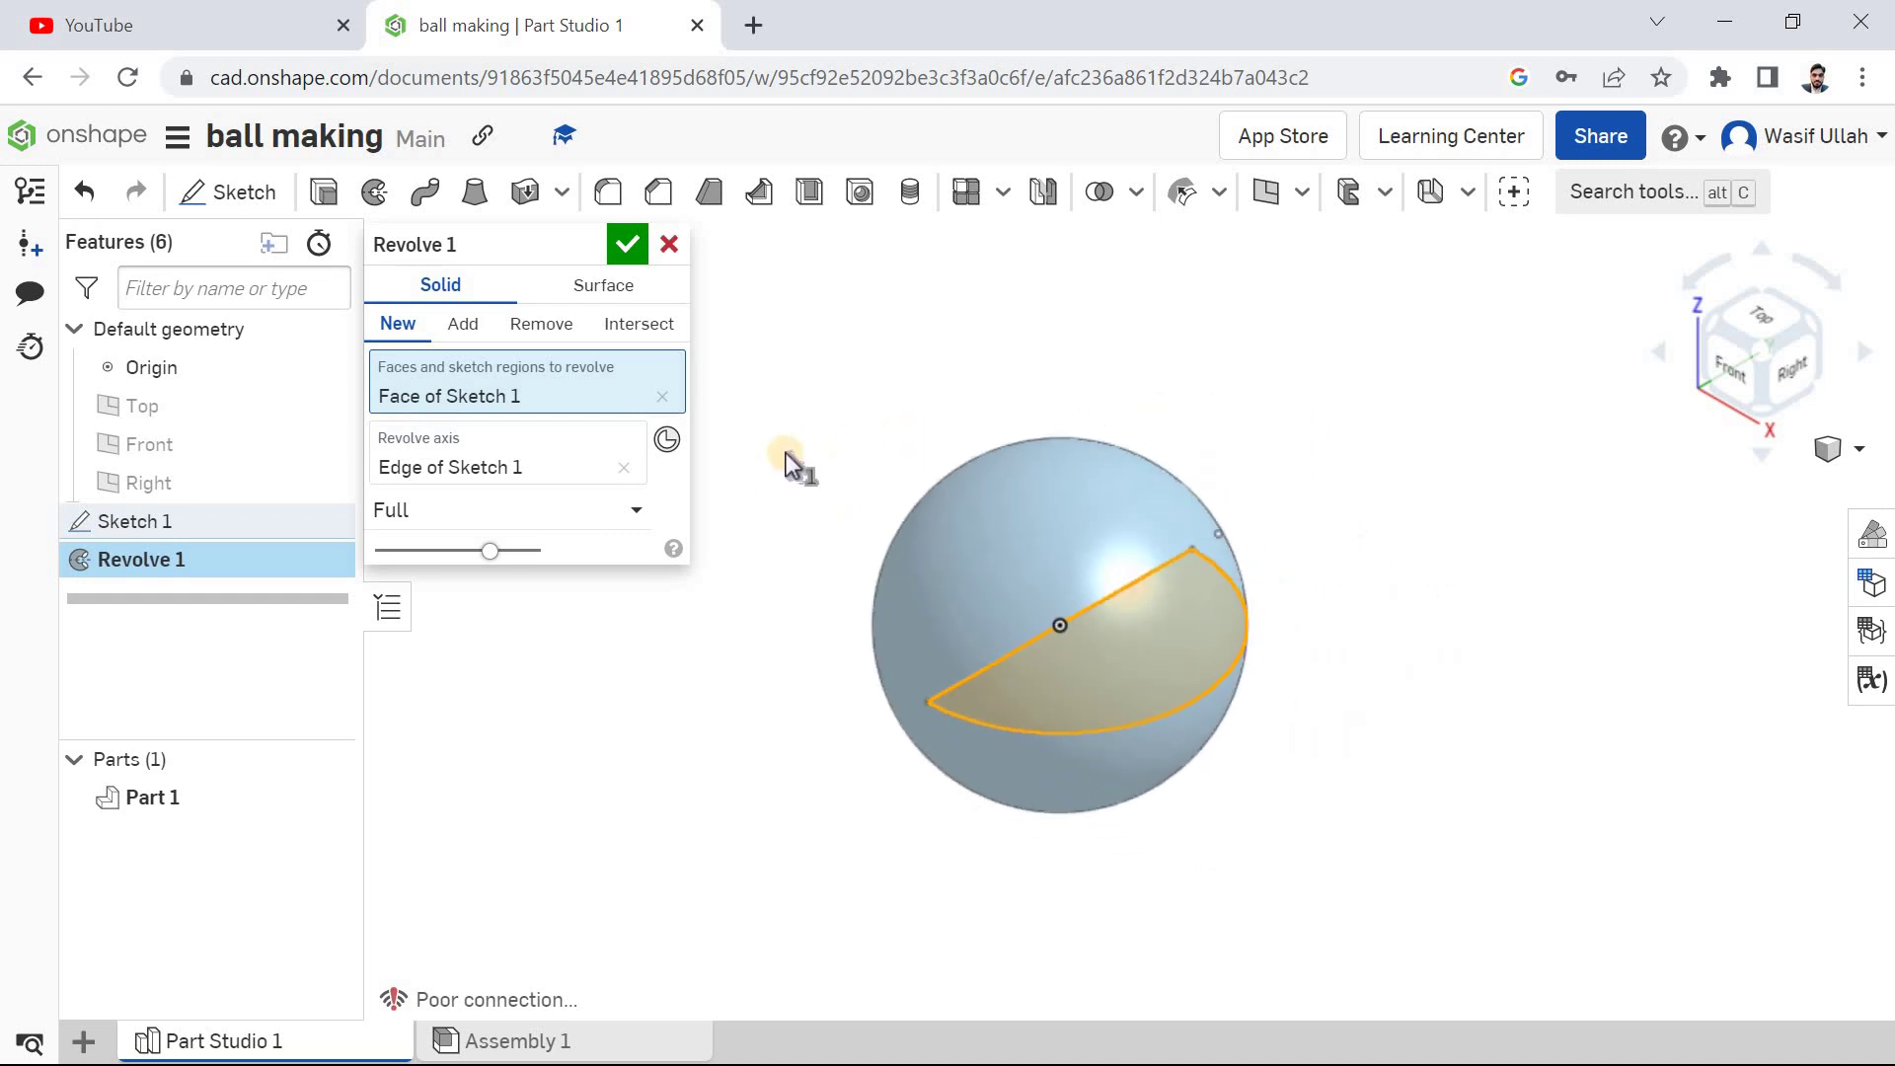
scroll(1000, 516, "up", 5)
middle_click_drag(1058, 584, 1029, 409)
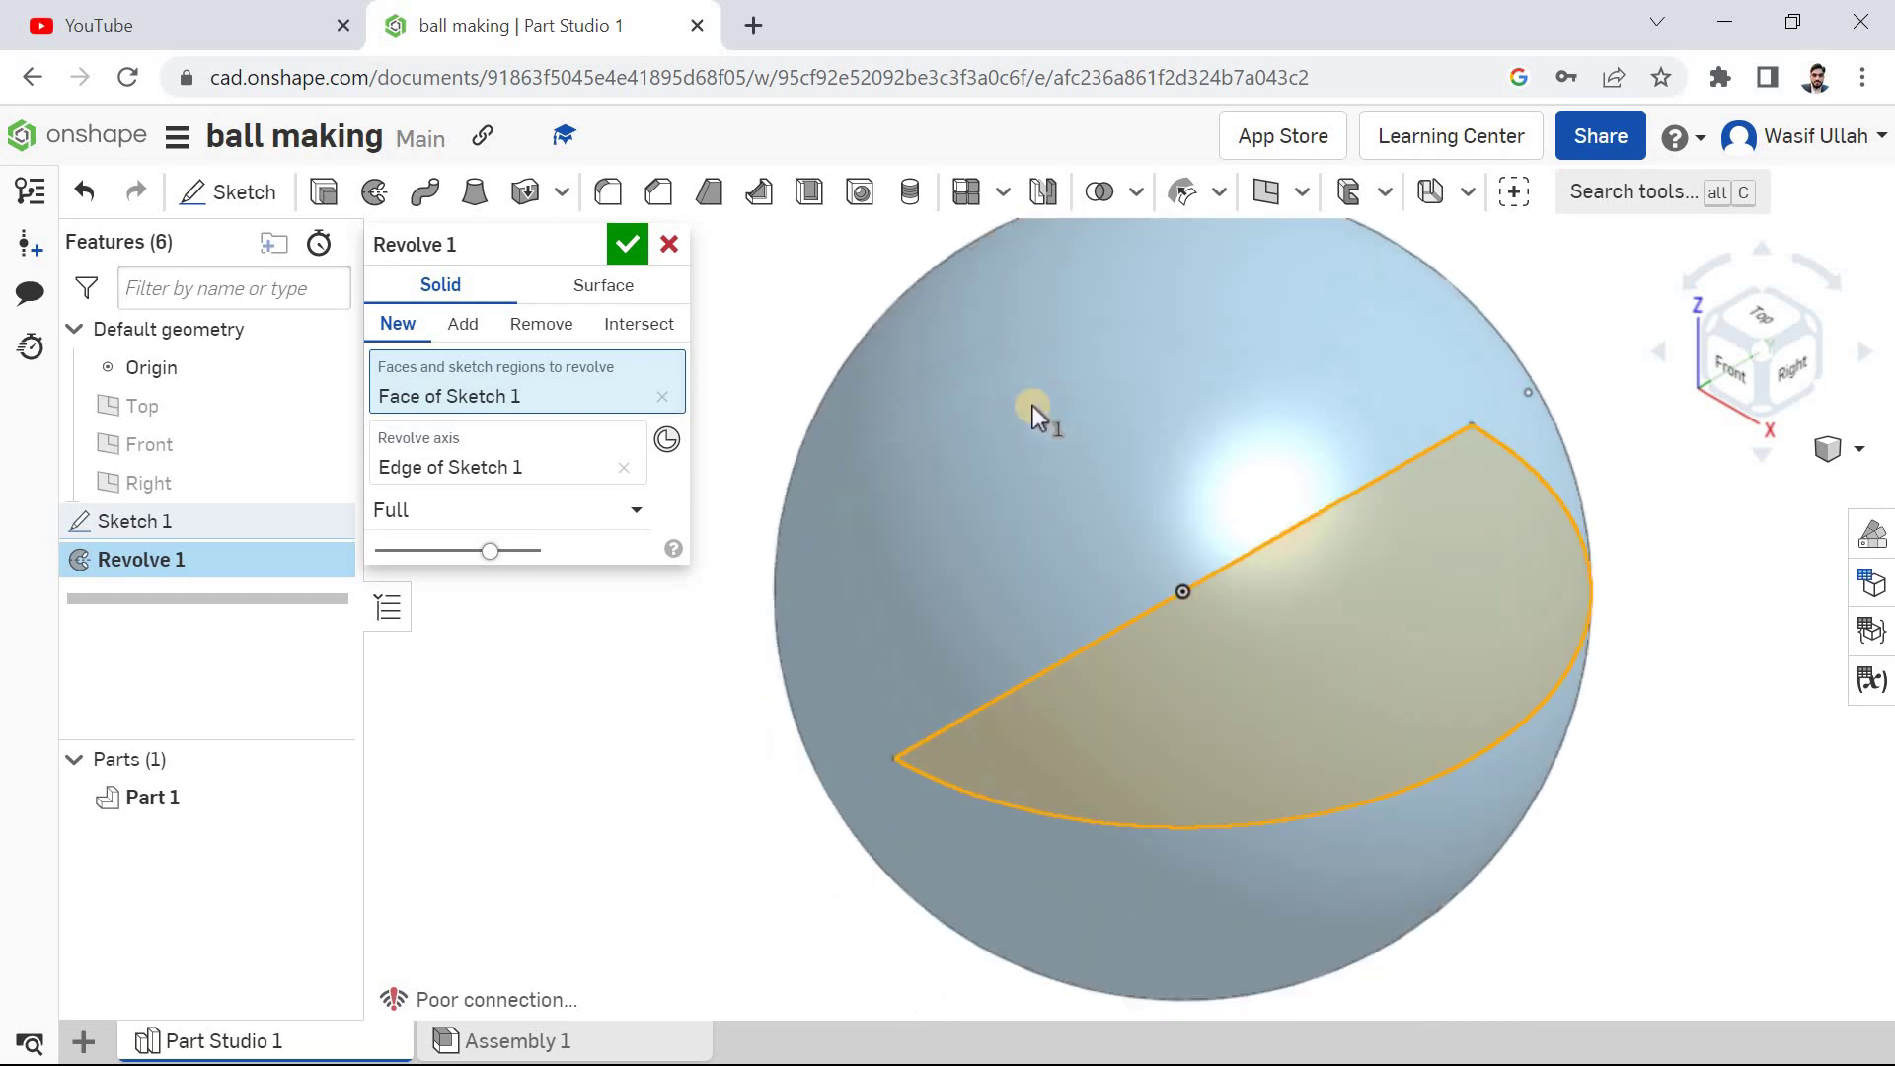
middle_click_drag(1062, 511, 1104, 562)
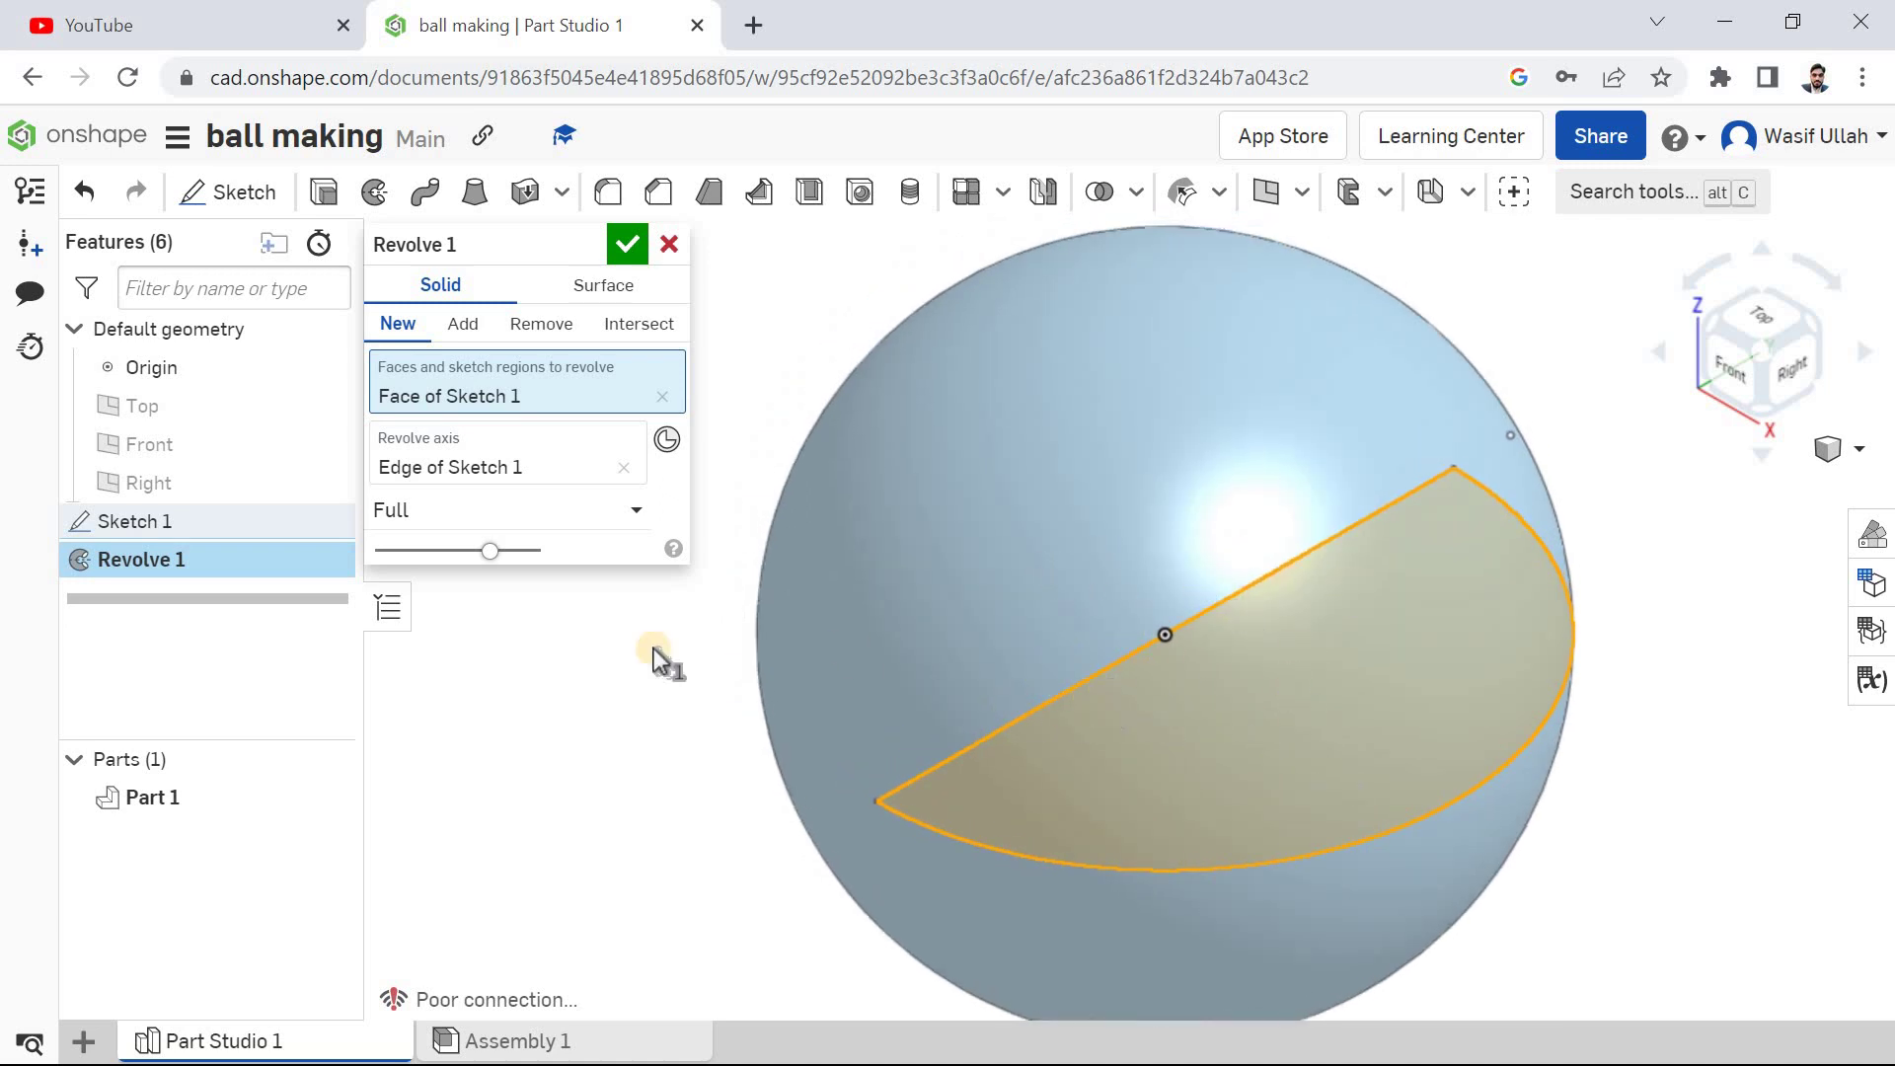
- Set Revolve 1 to One direction at 270 degrees and orbit to inspect the preview
left_click(649, 530)
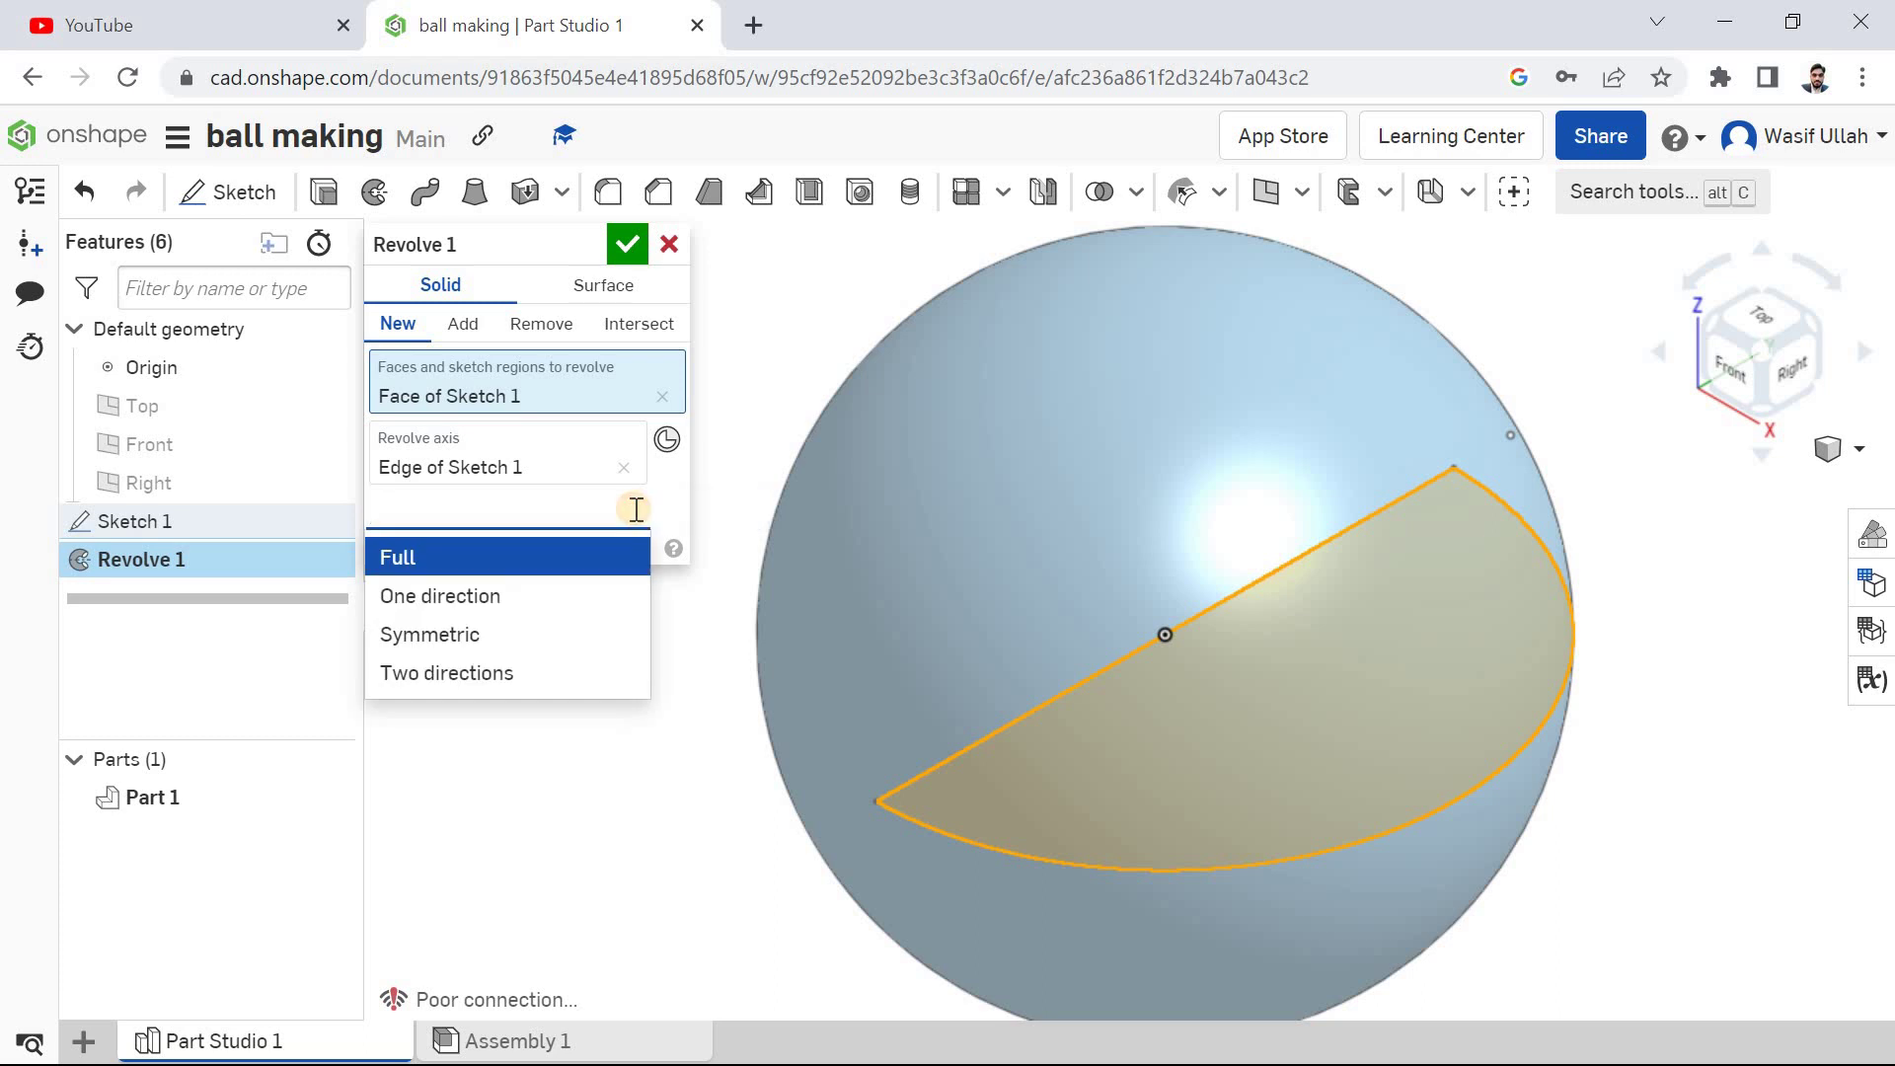
left_click(538, 588)
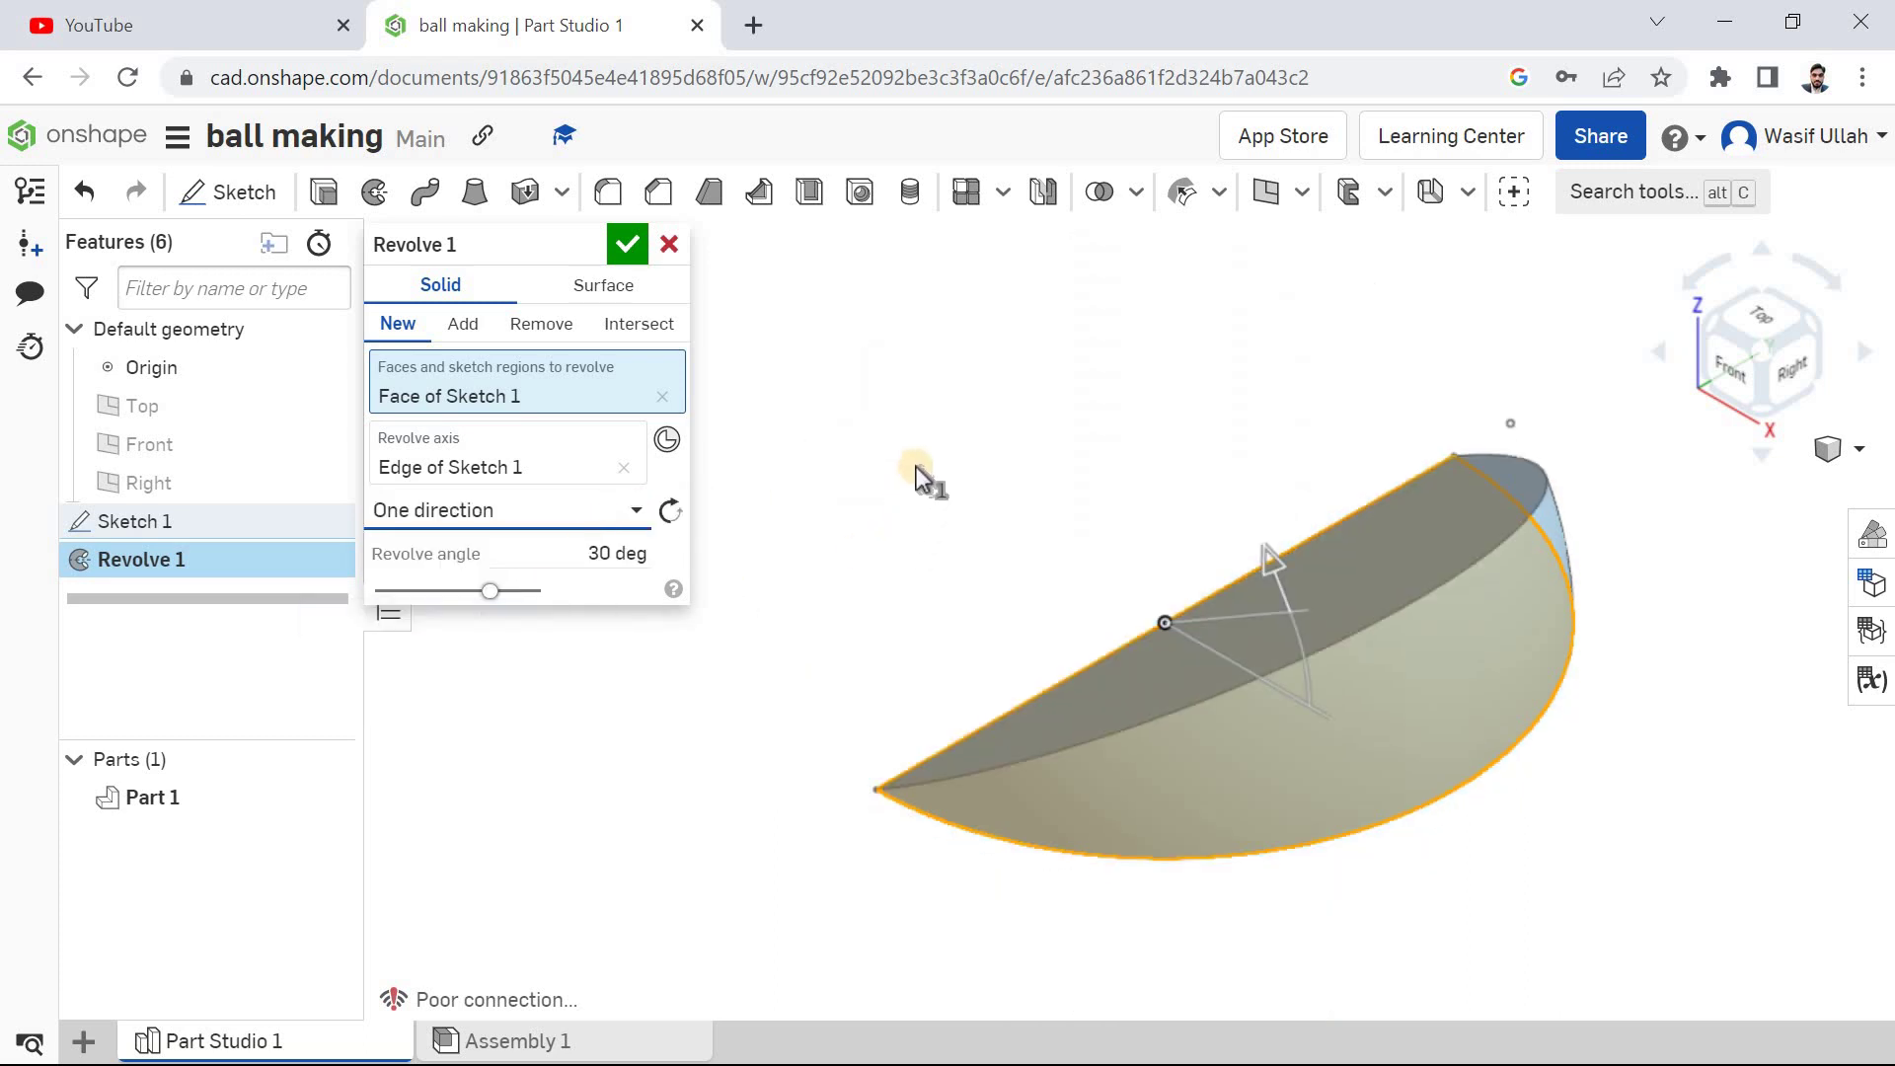
left_click(614, 550)
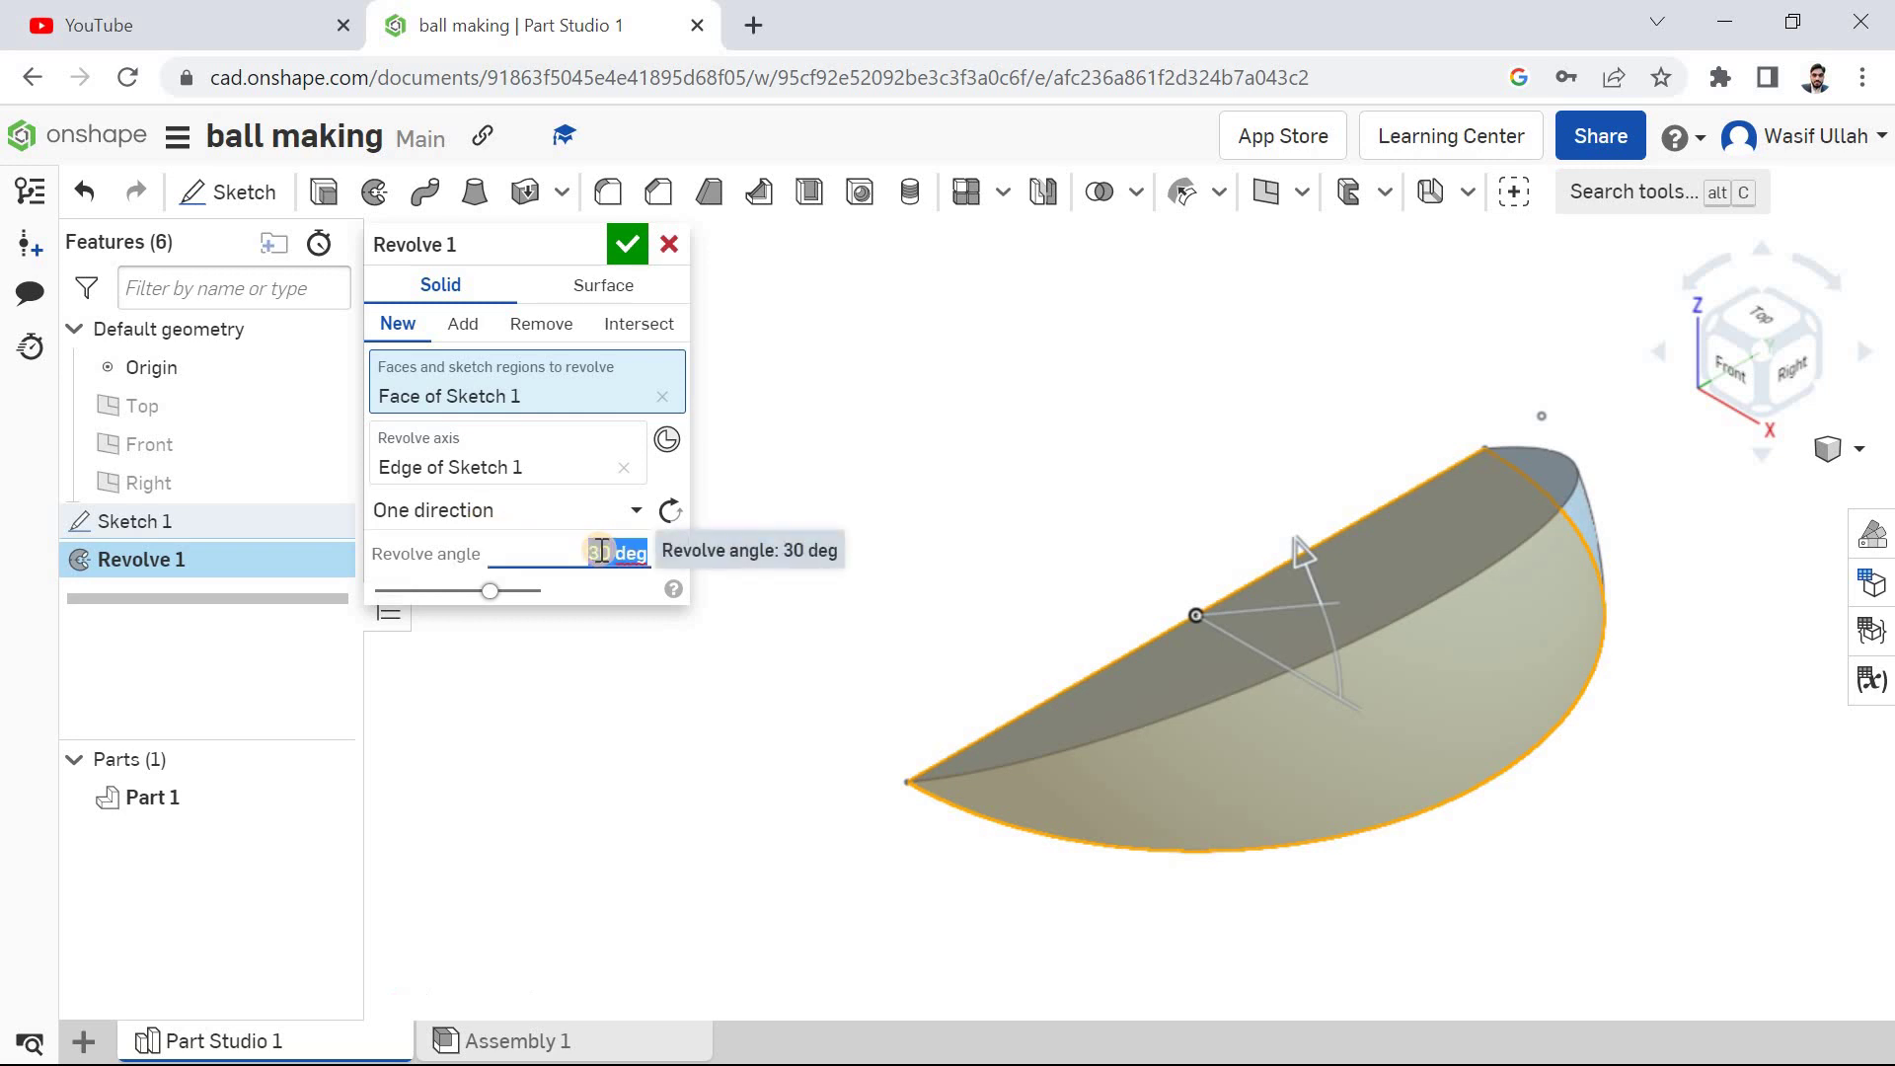
type("270")
key("Return")
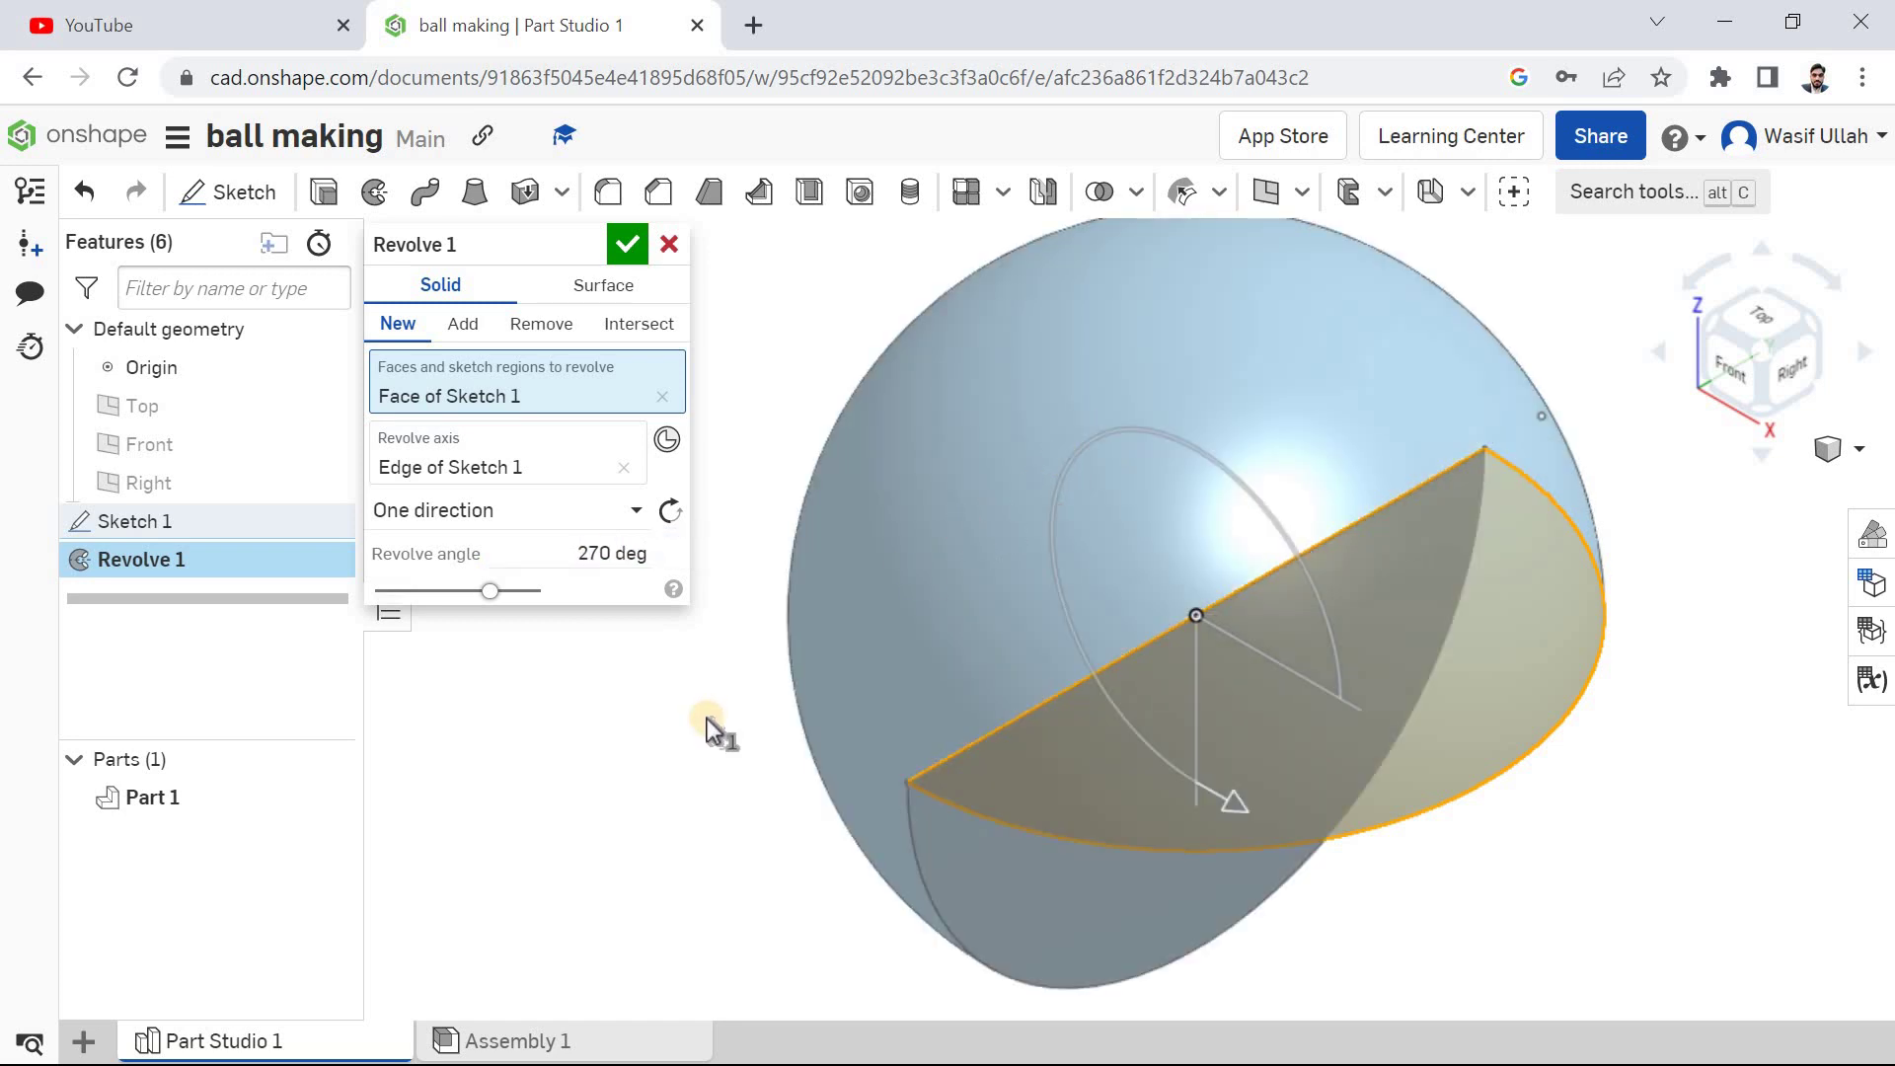
right_click_drag(705, 718, 793, 620)
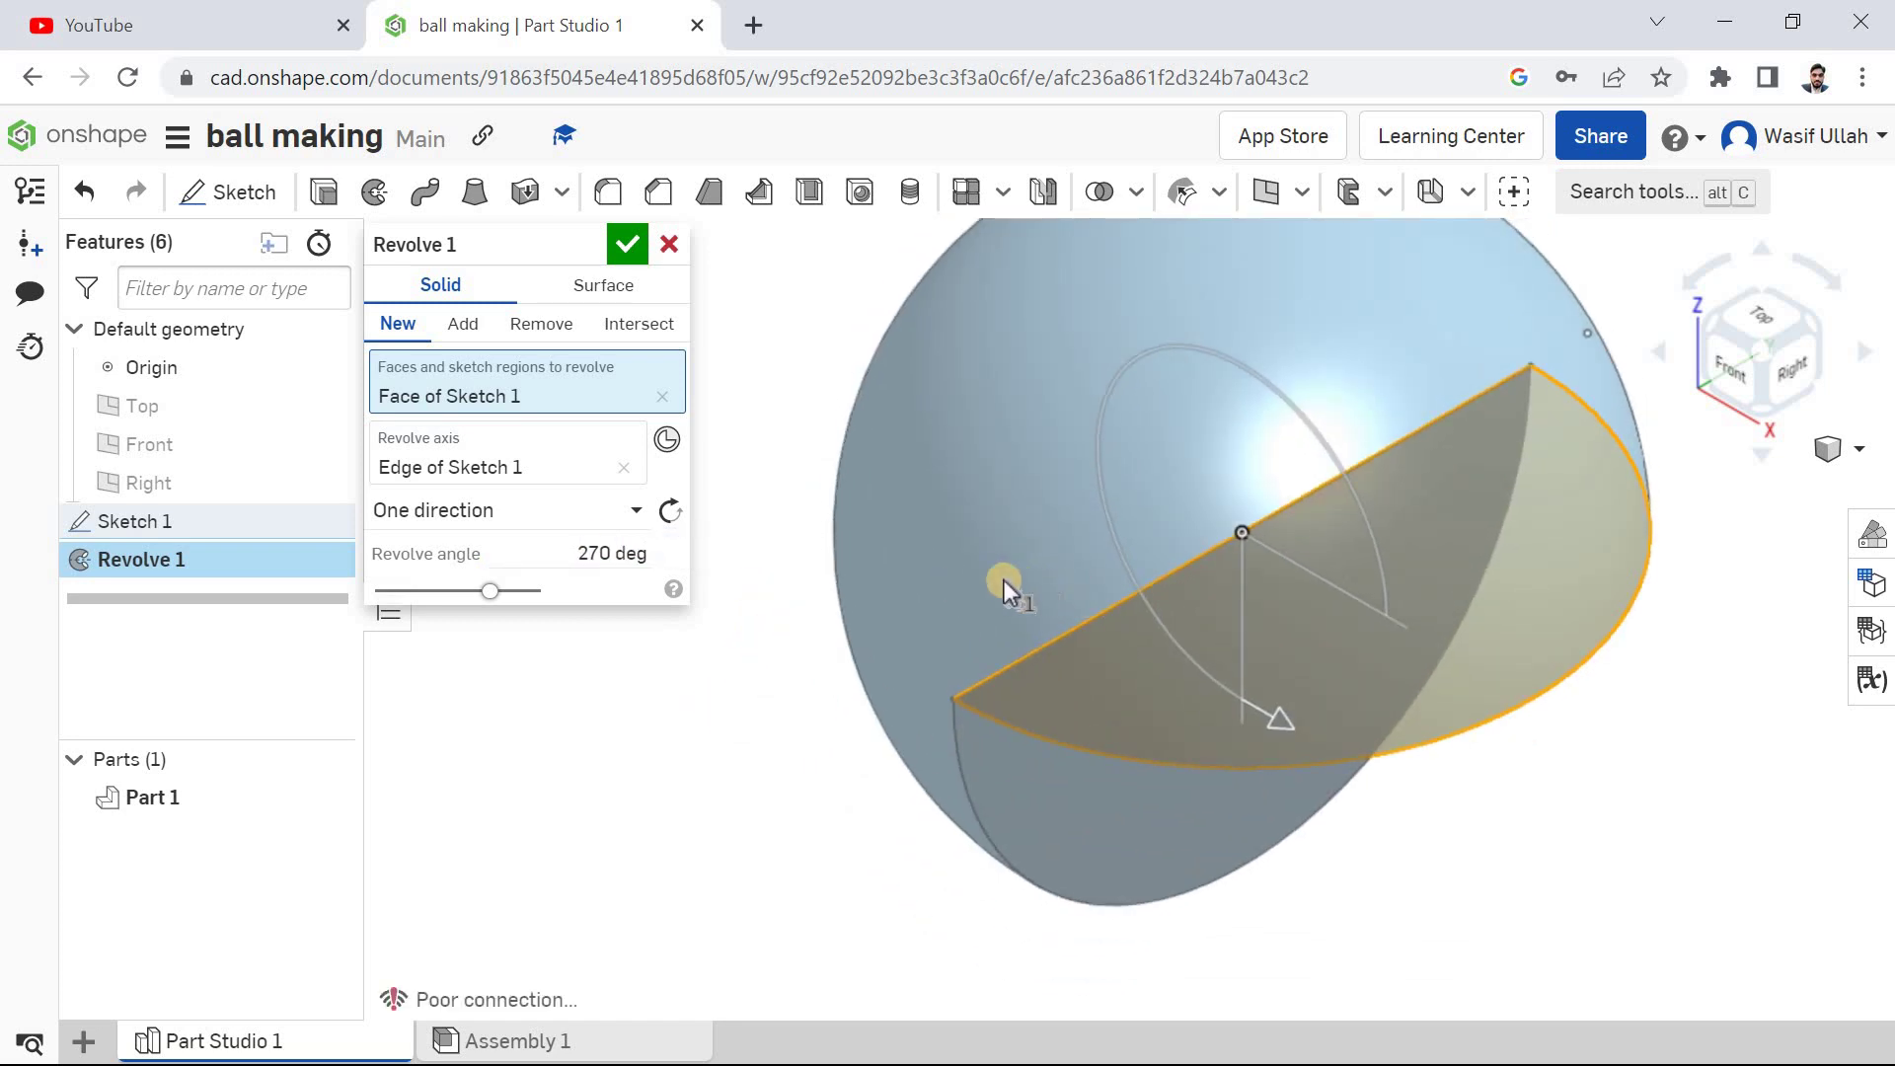
right_click_drag(817, 572, 892, 601)
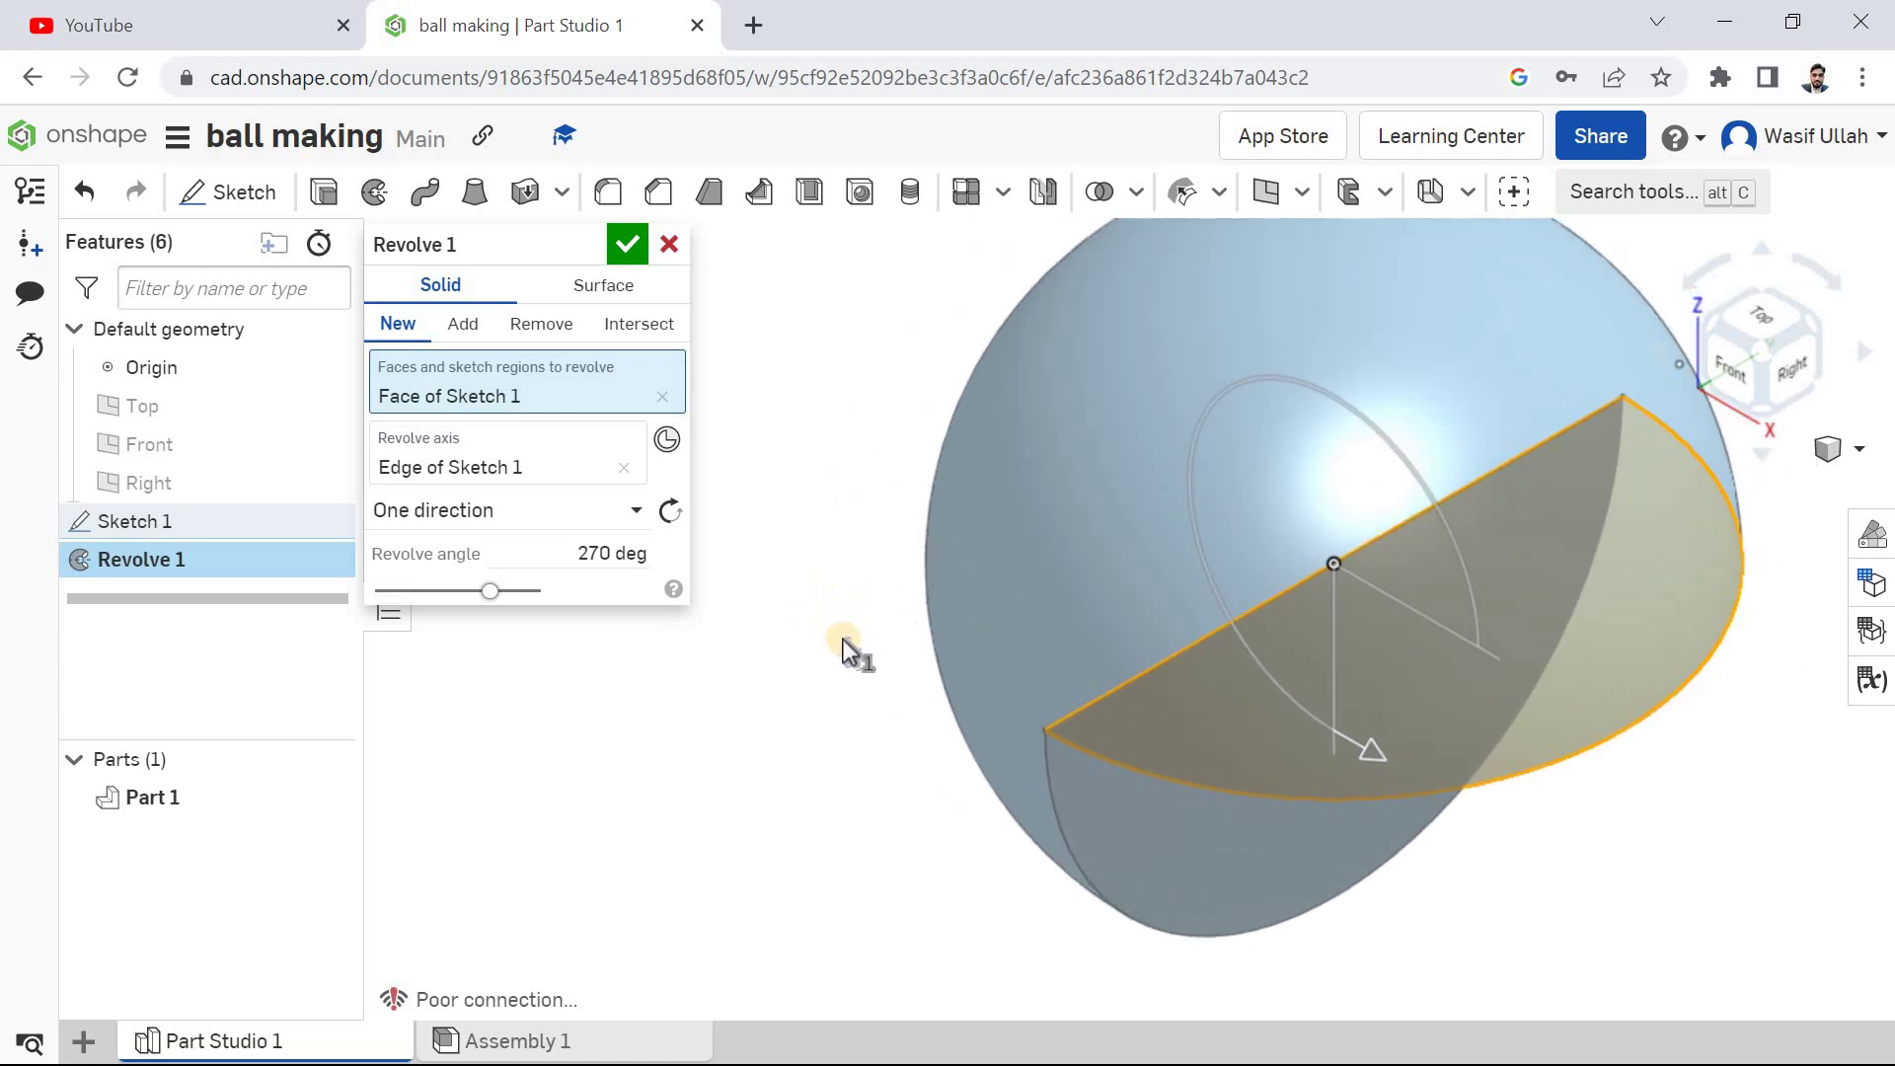
mouse_move(818, 648)
right_mouse_down()
mouse_move(942, 506)
mouse_move(879, 410)
mouse_move(982, 423)
mouse_move(976, 482)
mouse_move(947, 430)
mouse_move(986, 454)
mouse_move(904, 478)
right_mouse_up()
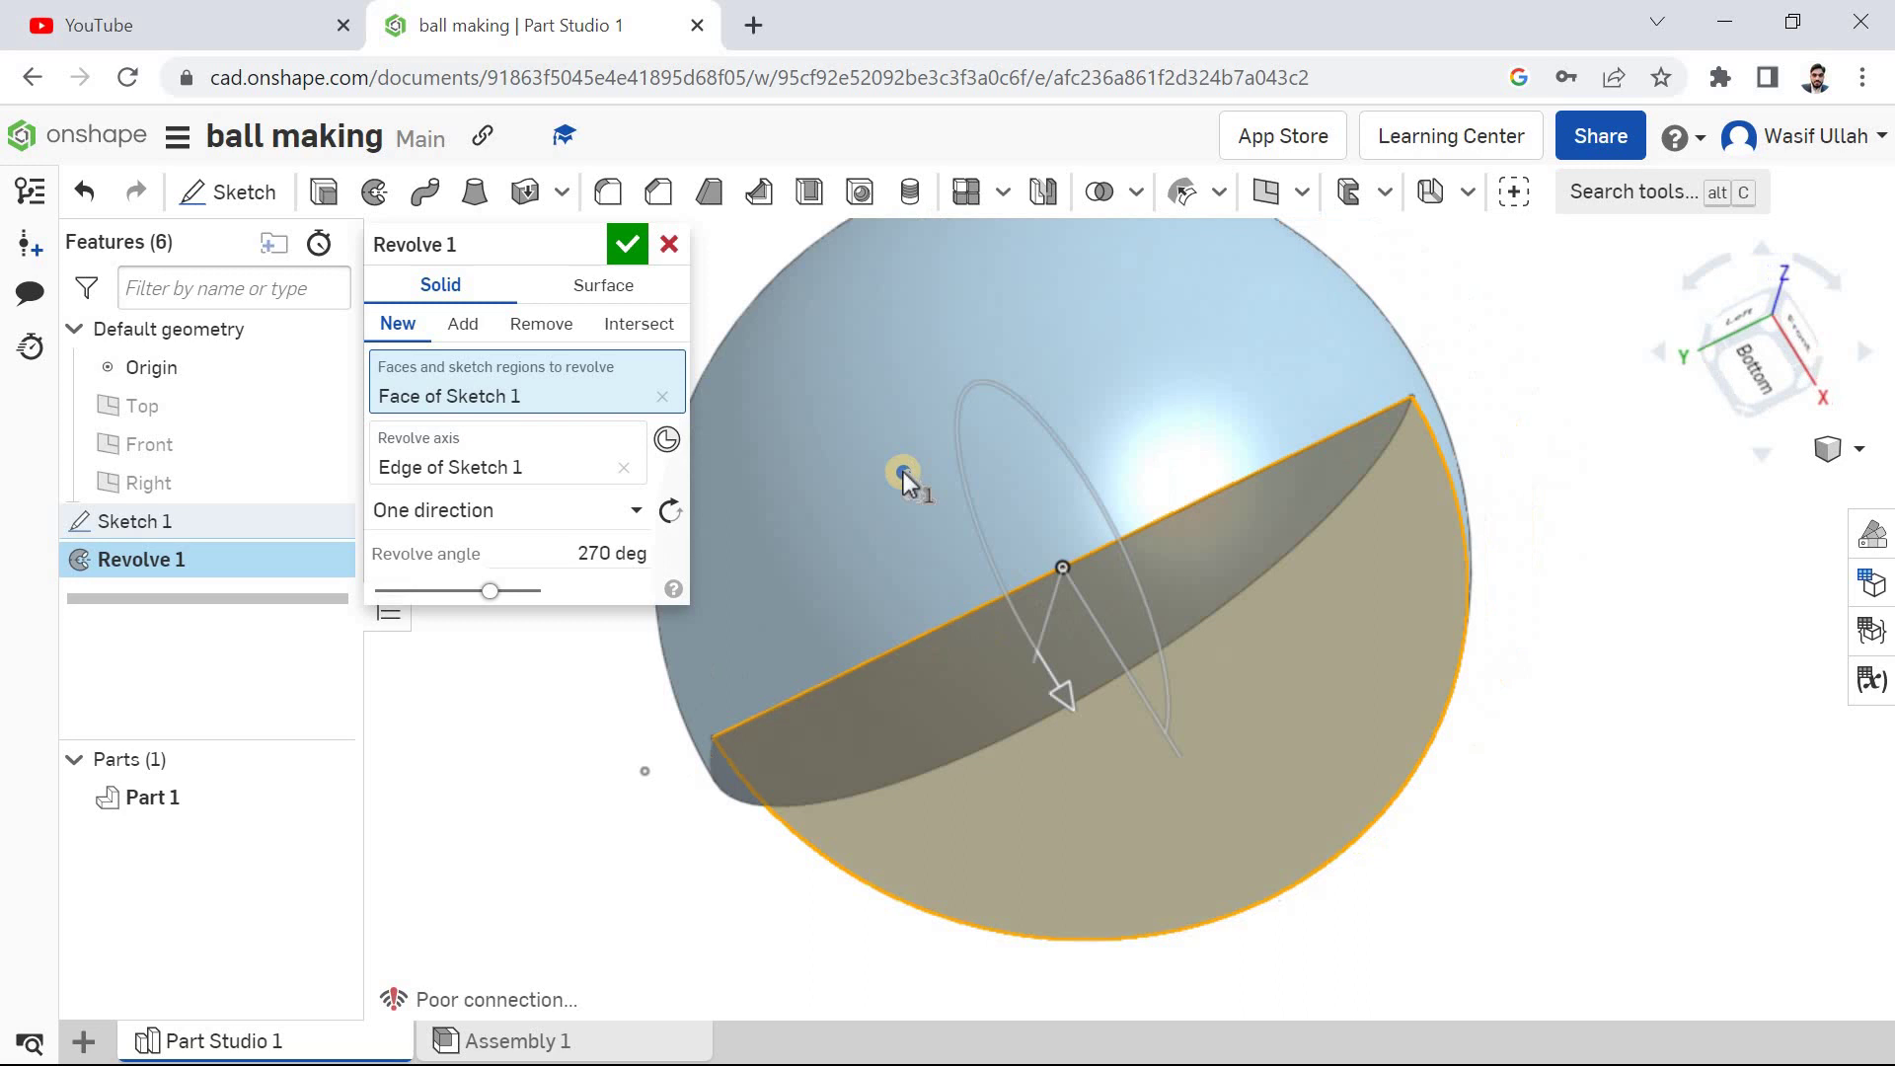
- Reset the revolve angle to 360 and the type to Full, comparing the preview
left_click(600, 550)
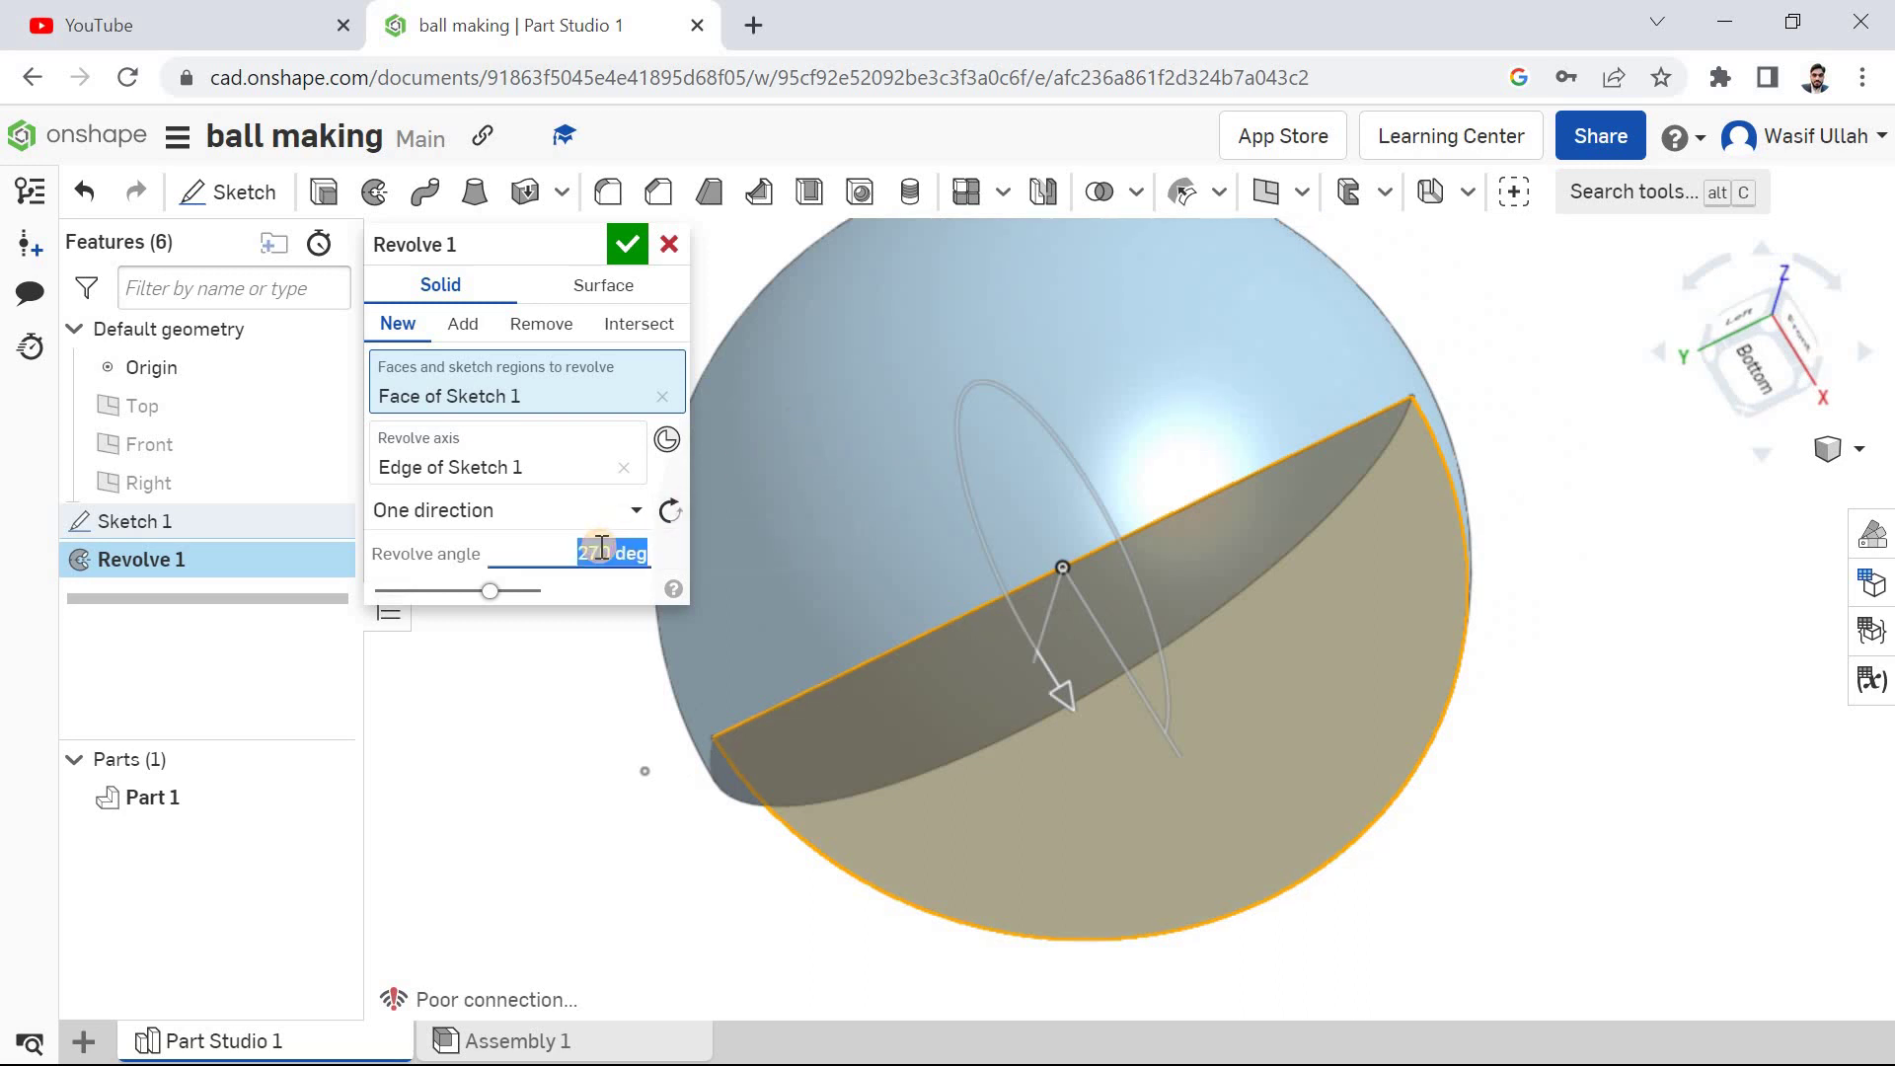
type("360")
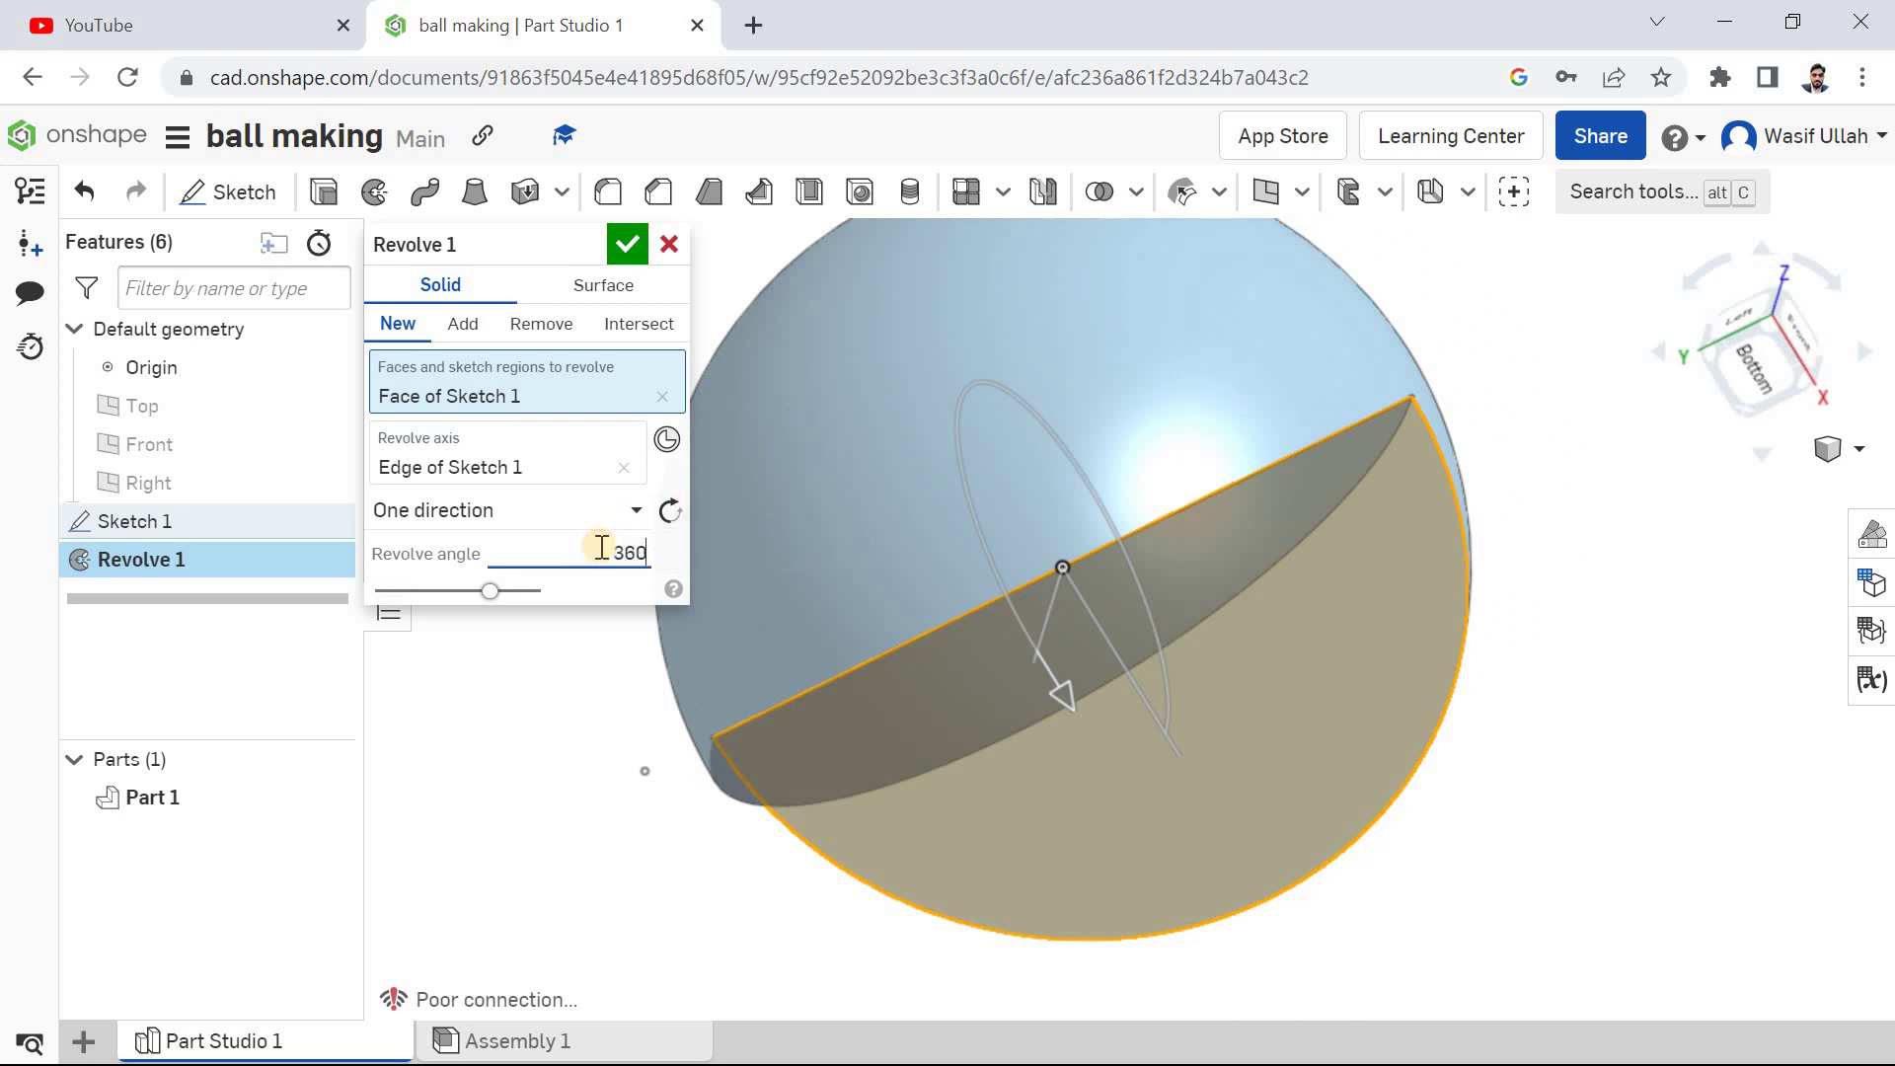
key("Return")
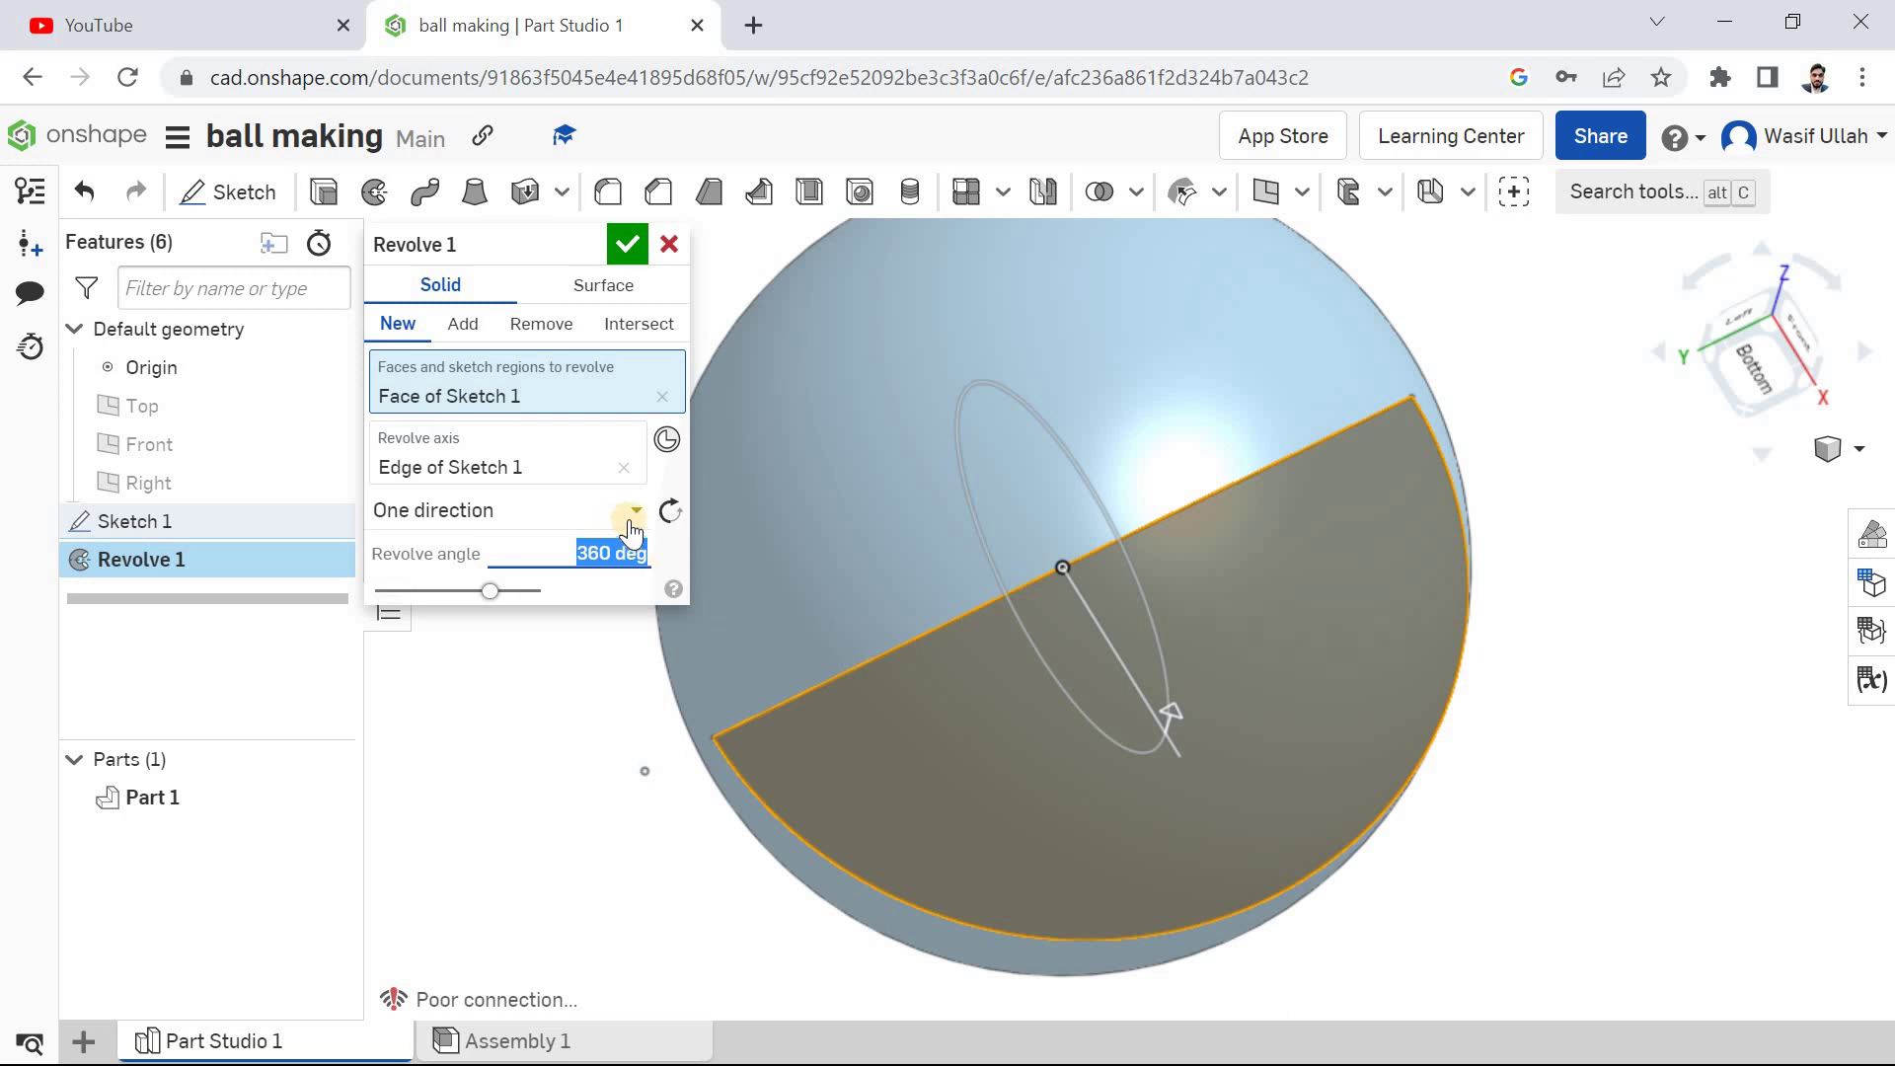
left_click(631, 511)
left_click(541, 557)
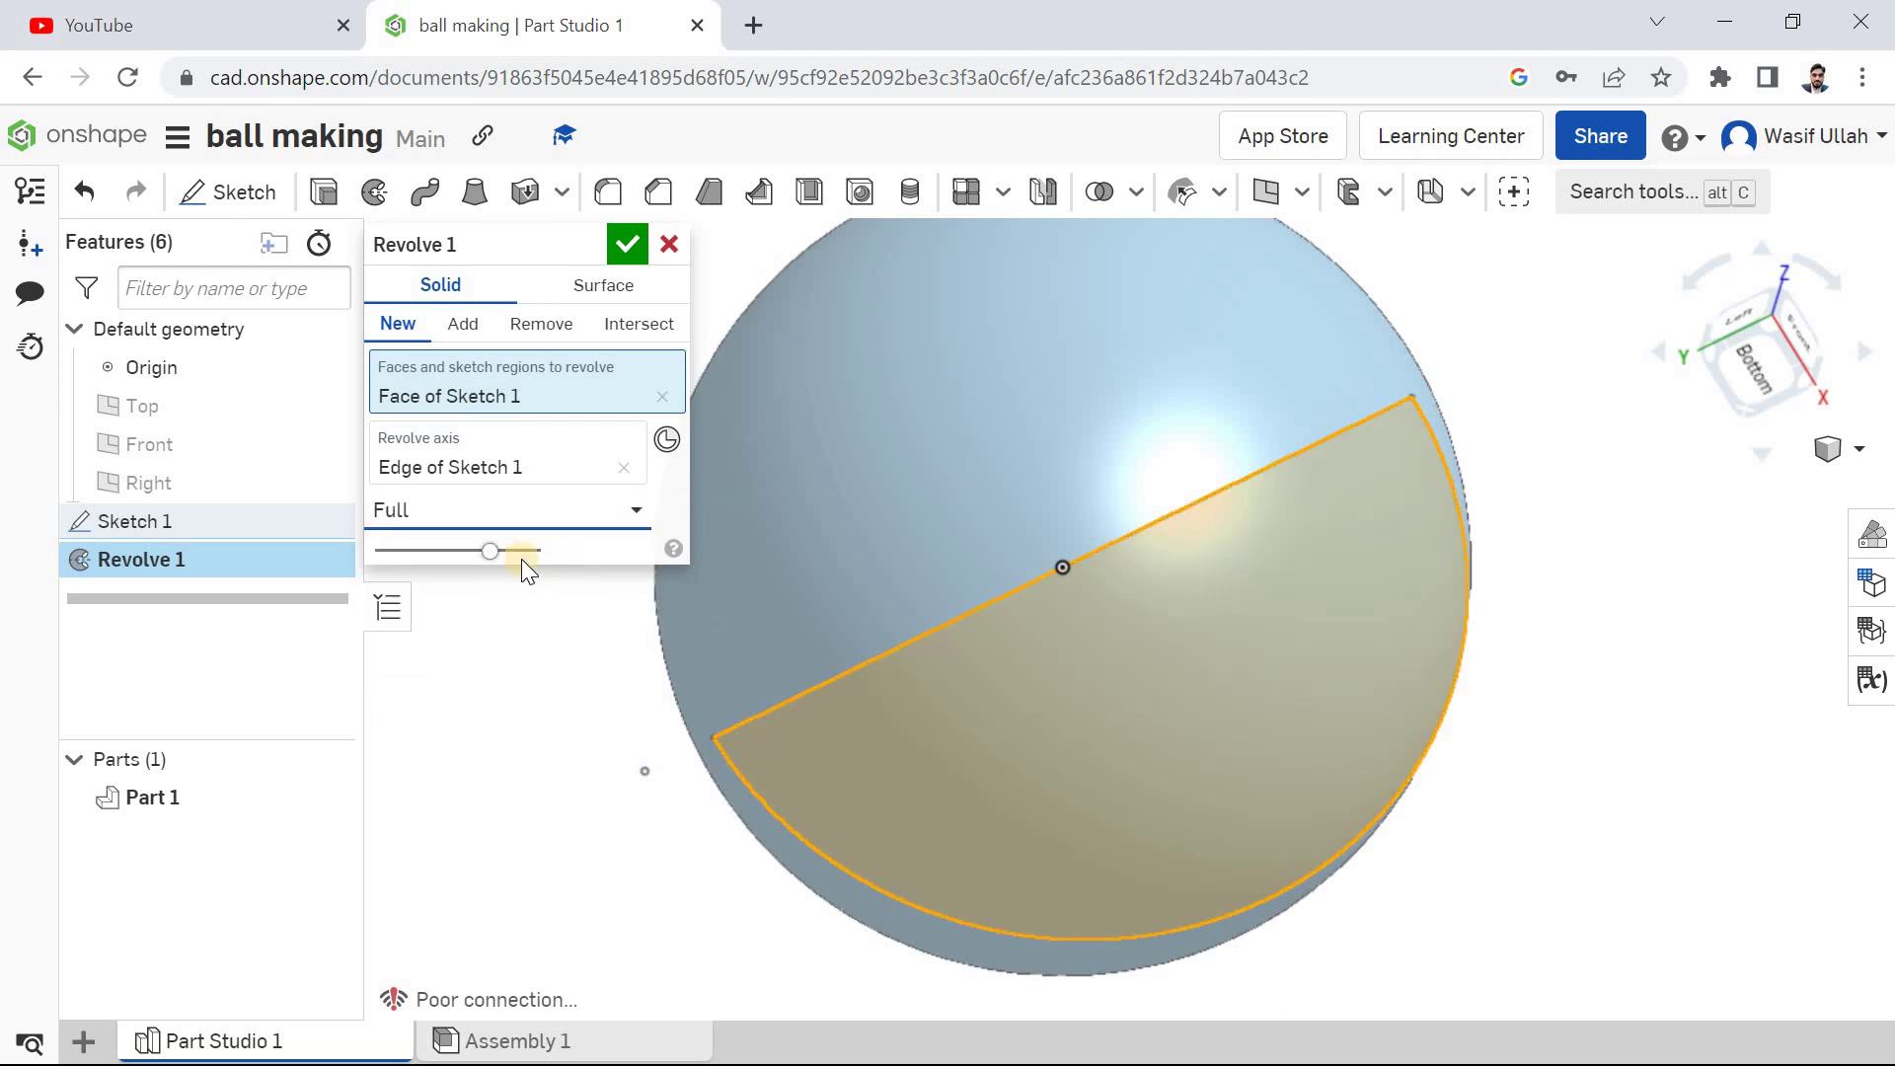
mouse_move(486, 564)
left_mouse_down()
mouse_move(583, 559)
mouse_move(418, 558)
mouse_move(627, 553)
left_mouse_up()
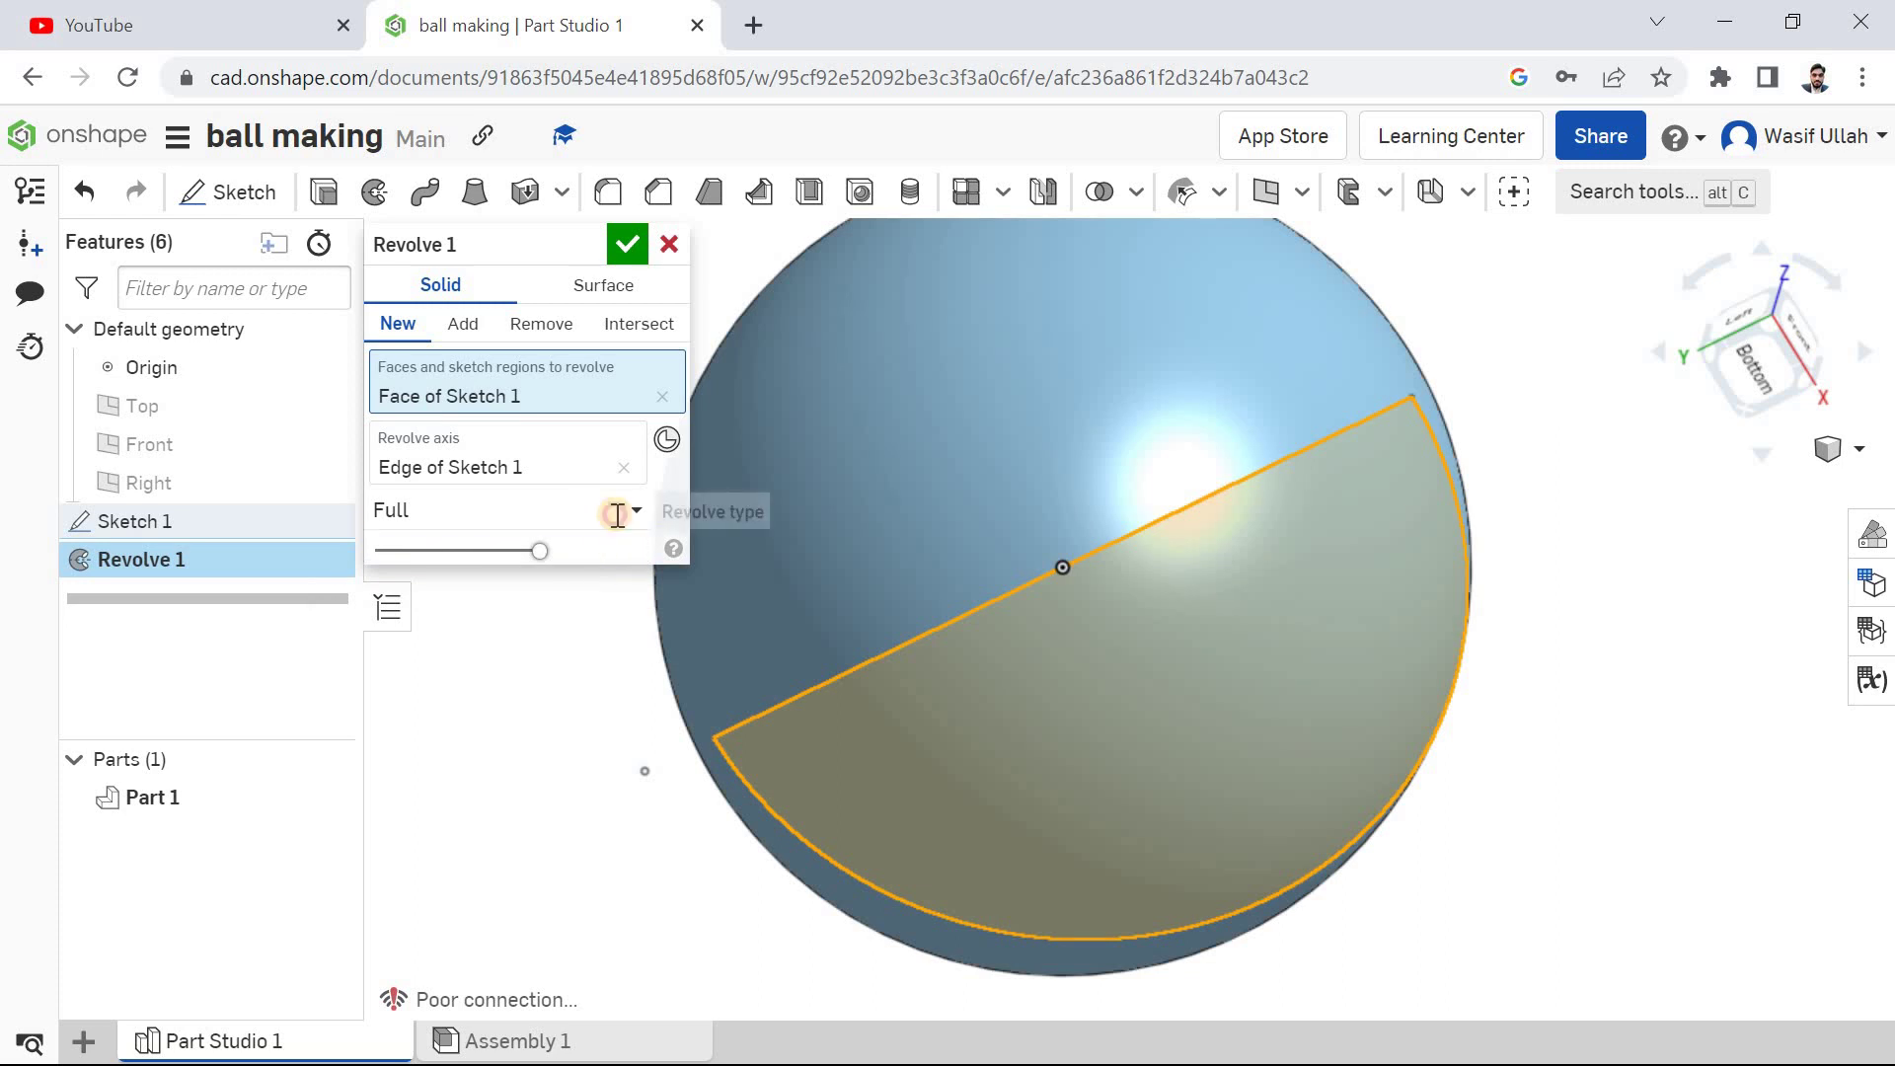
left_click(613, 512)
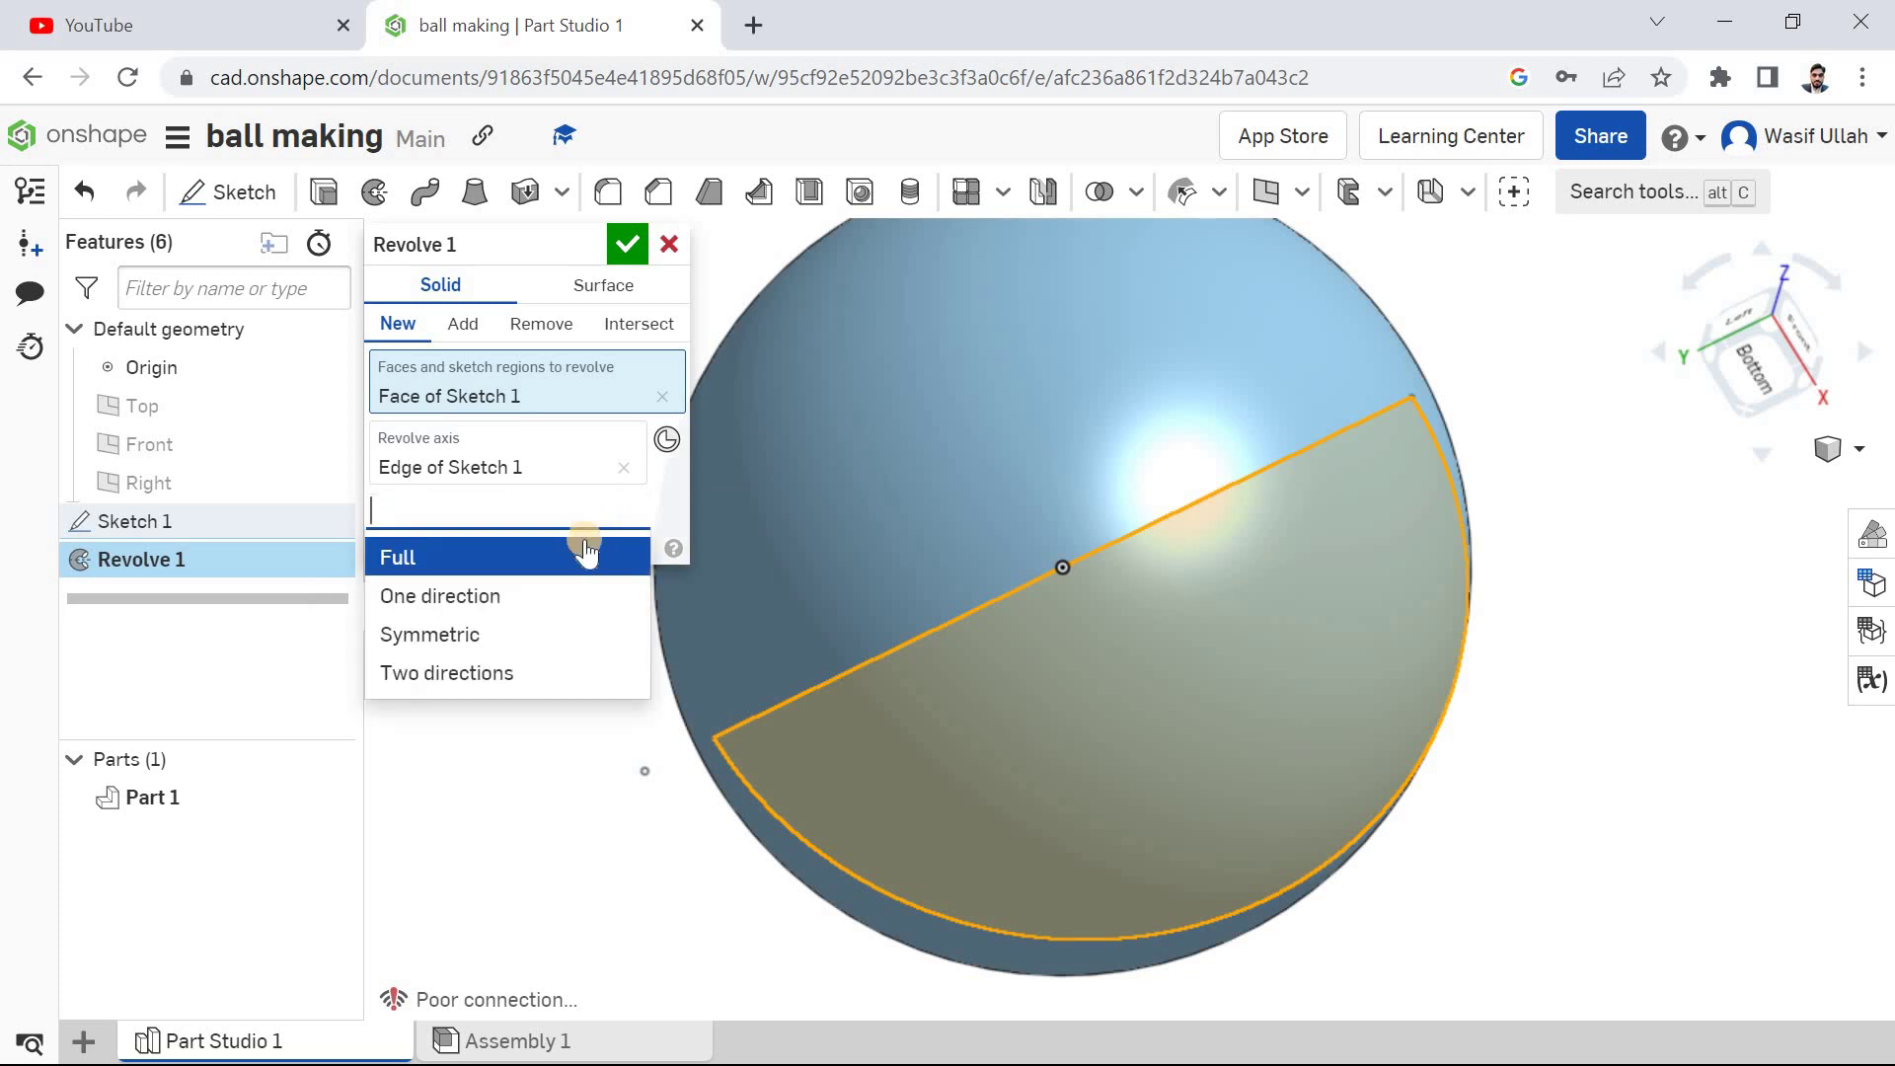
left_click(537, 635)
middle_click_drag(1085, 579, 1219, 590)
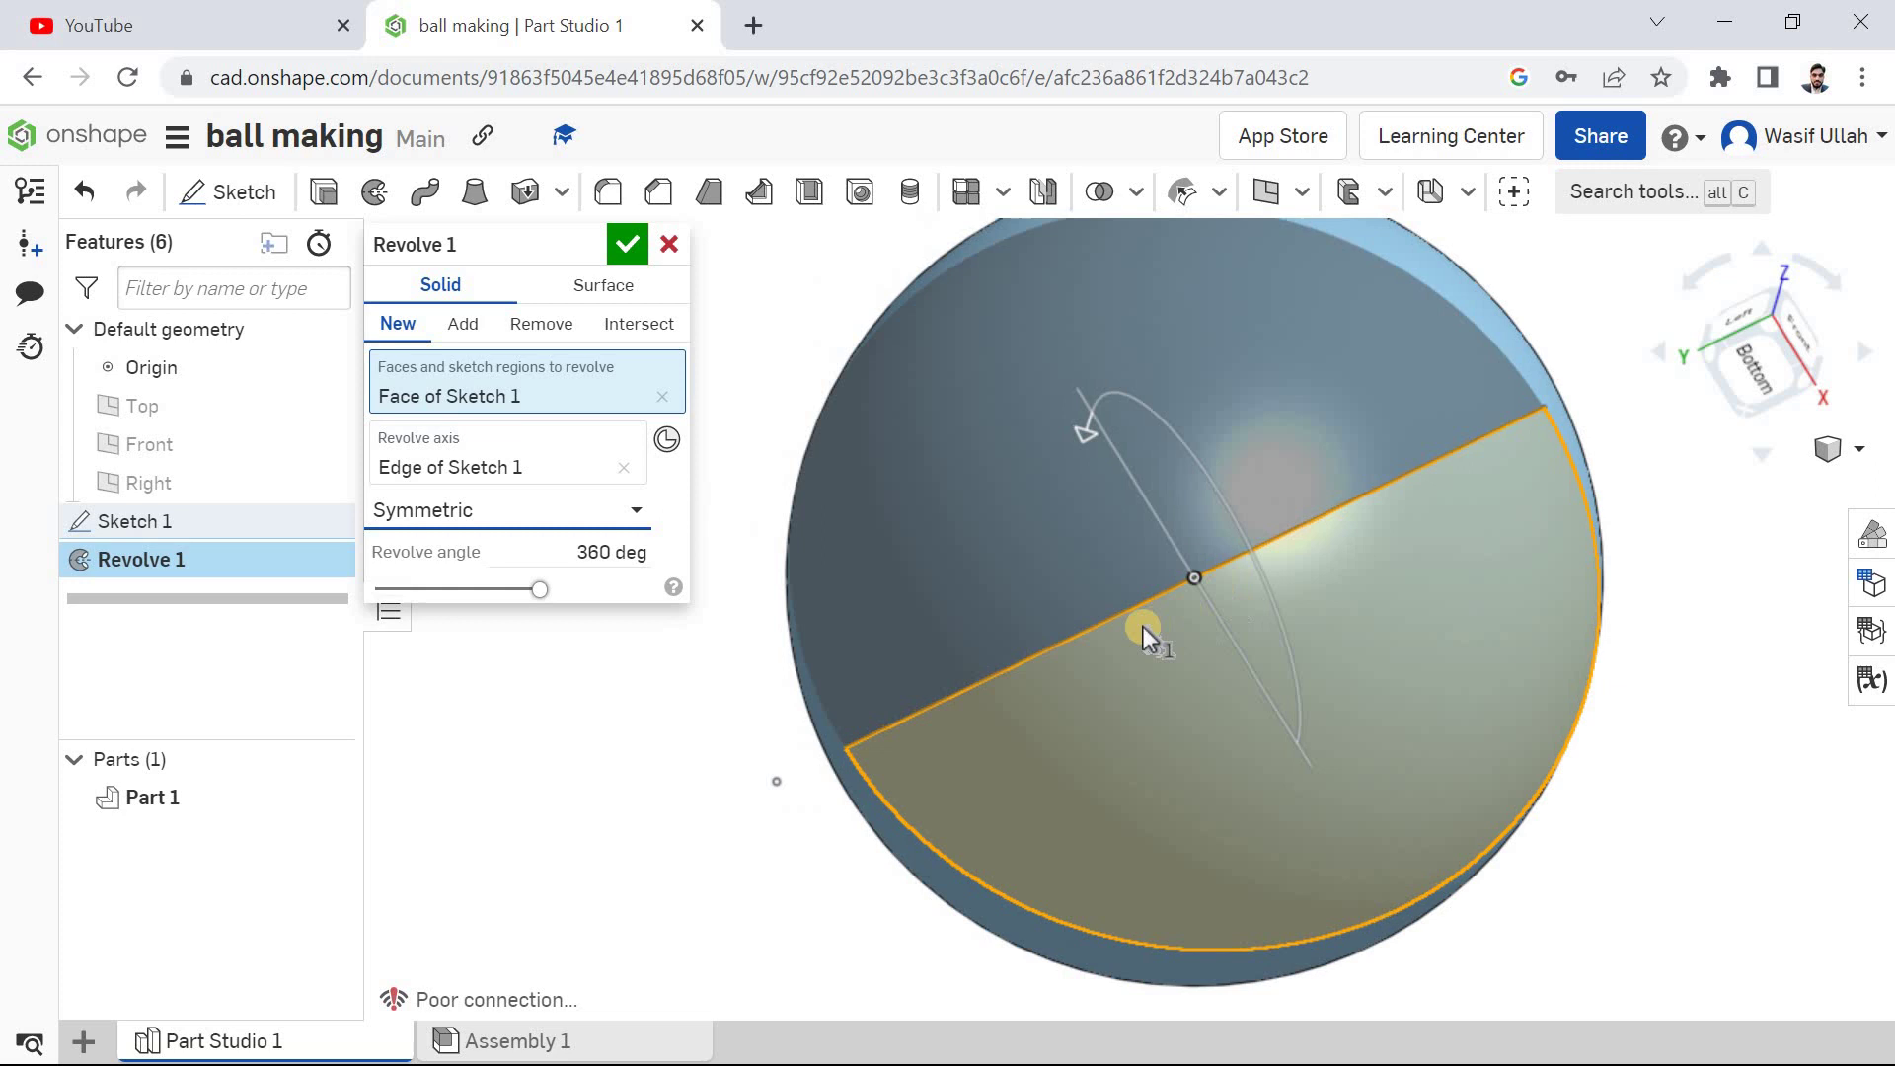
mouse_move(1028, 571)
middle_mouse_down()
mouse_move(879, 523)
mouse_move(698, 562)
middle_mouse_up()
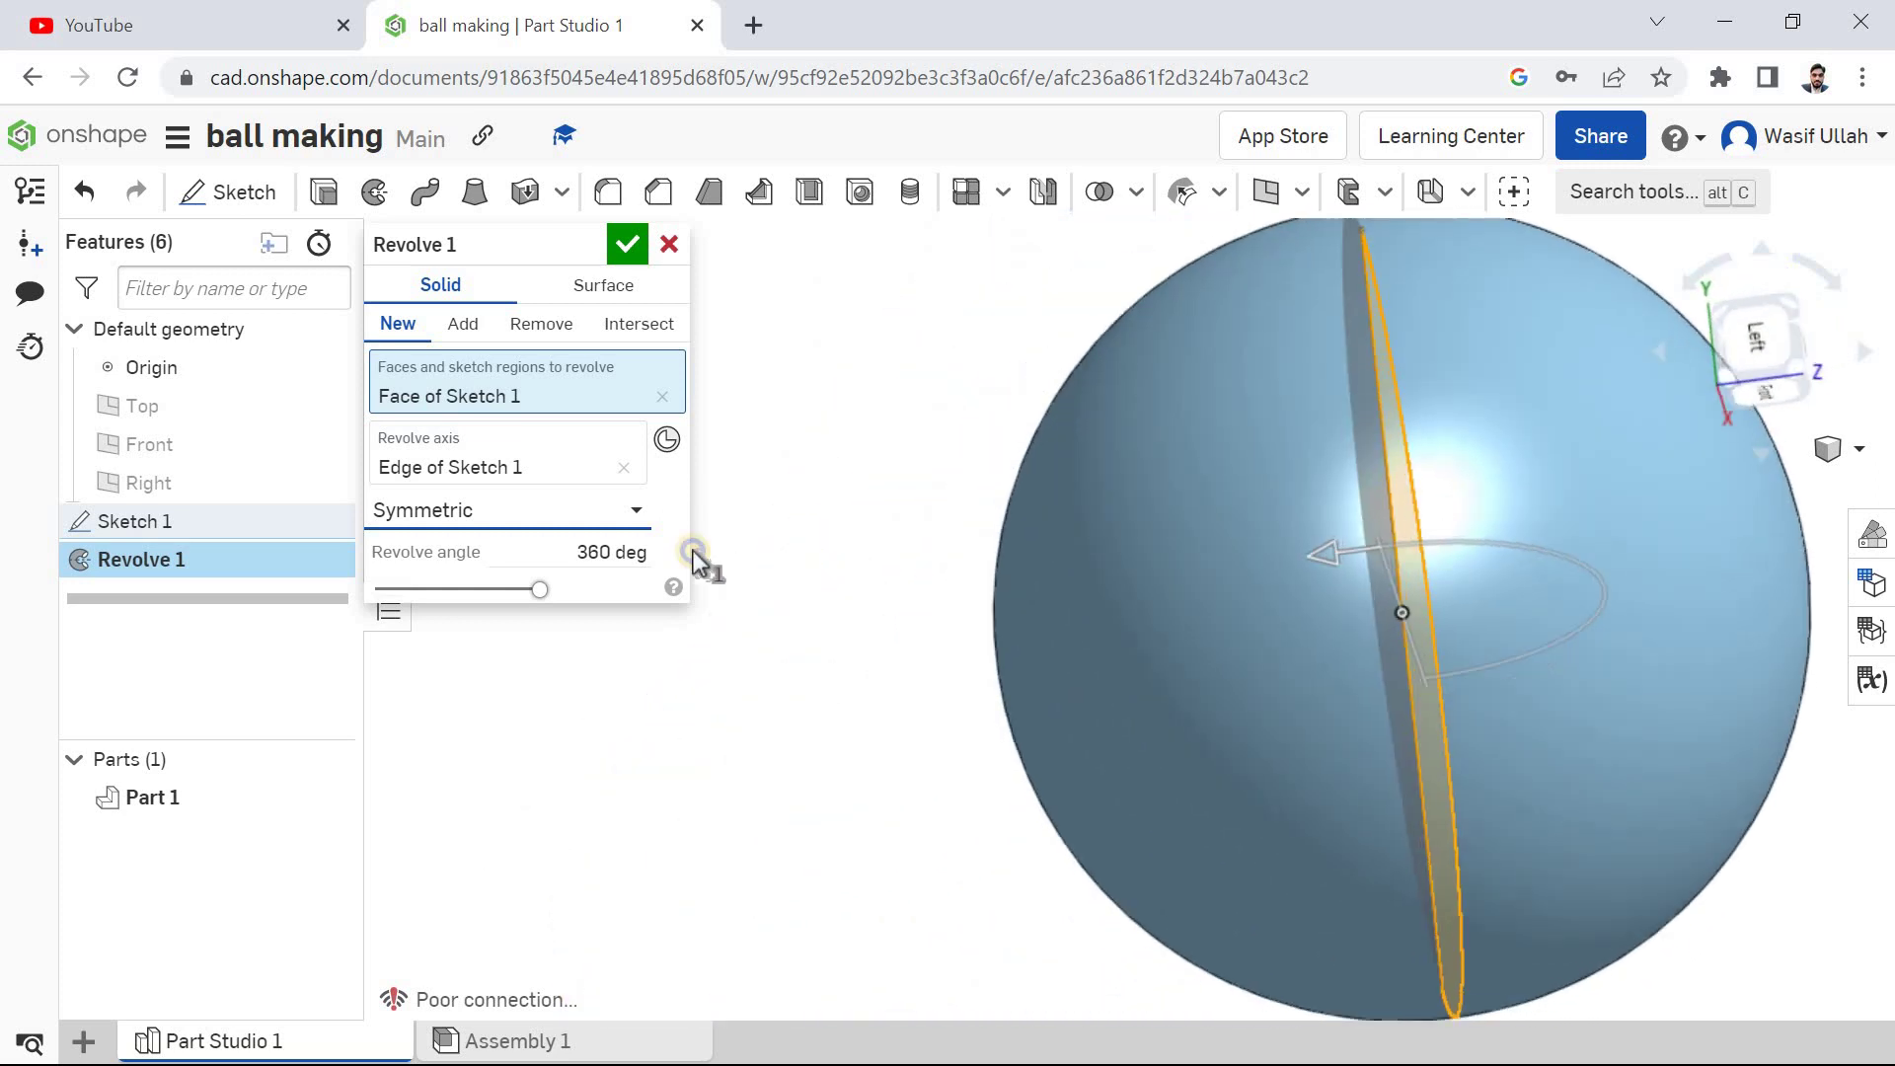
left_click(601, 522)
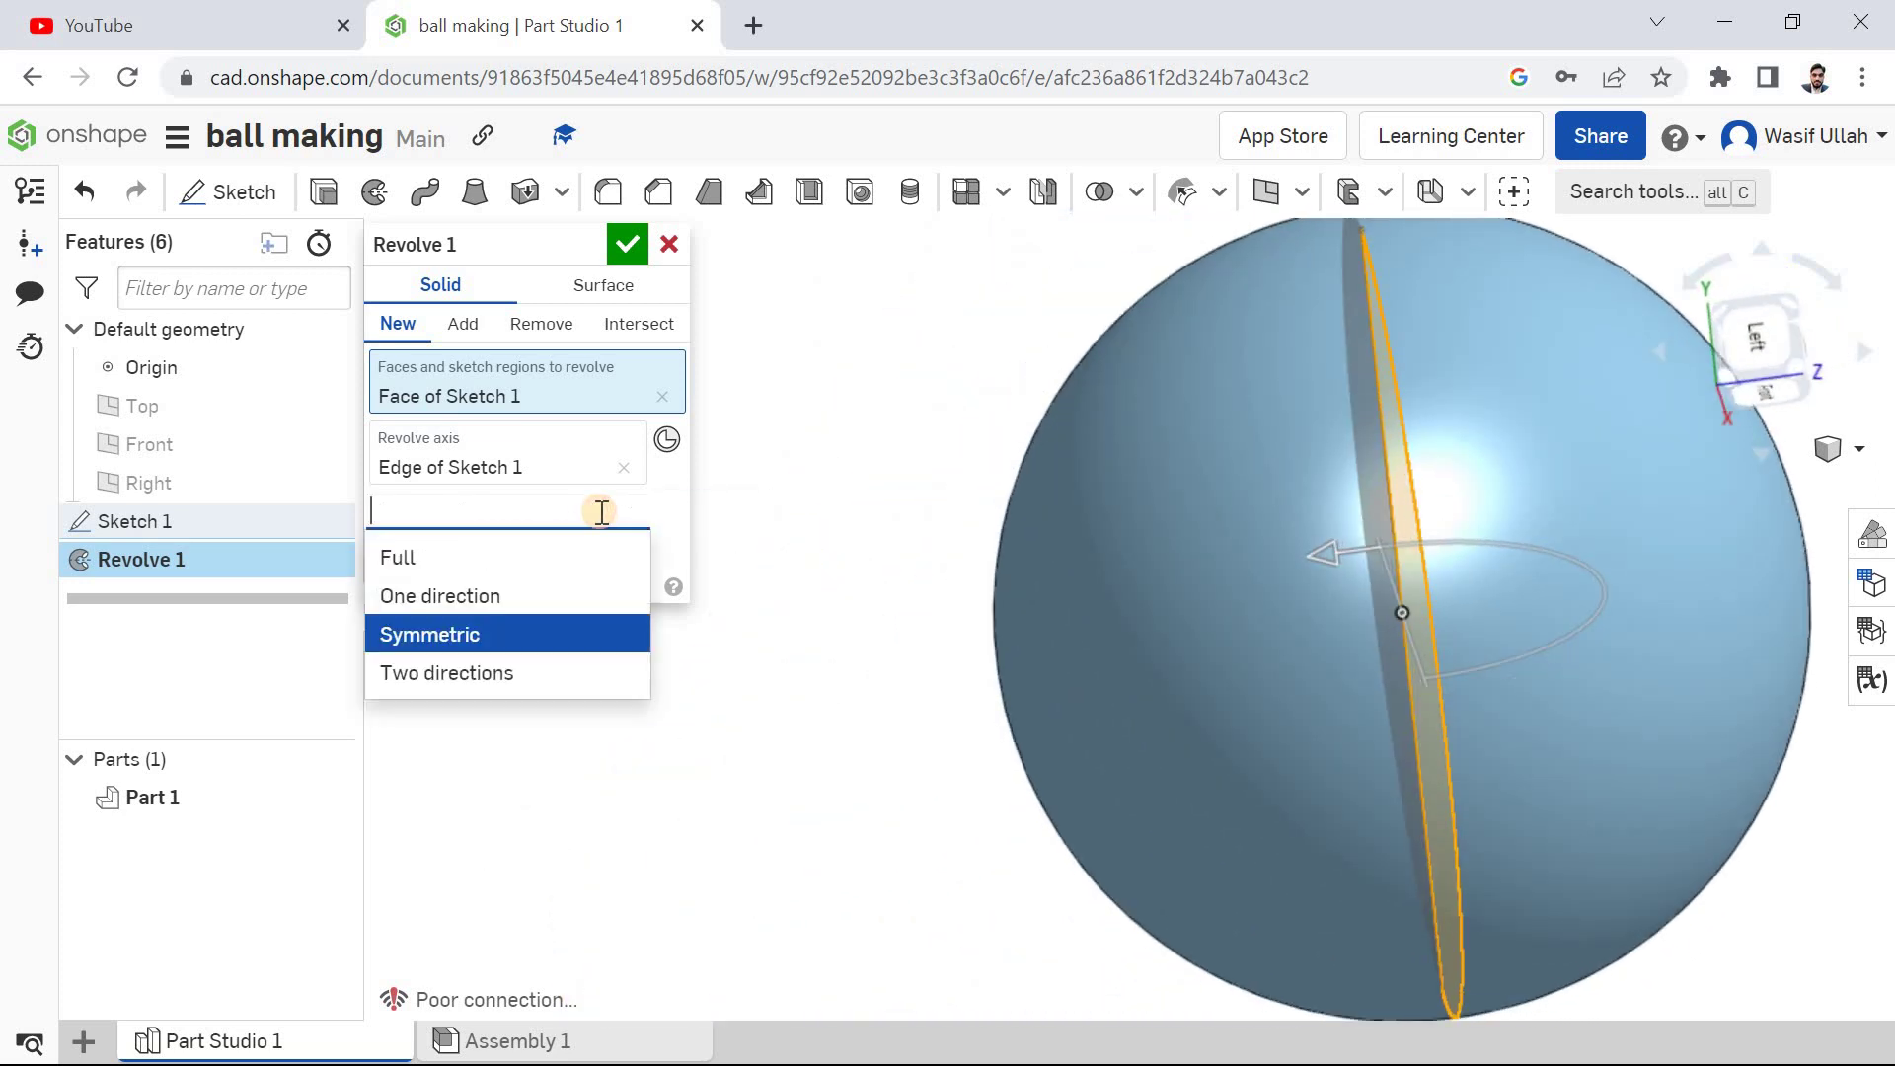
left_click(573, 668)
mouse_move(973, 562)
middle_mouse_down()
mouse_move(892, 541)
mouse_move(929, 512)
middle_mouse_up()
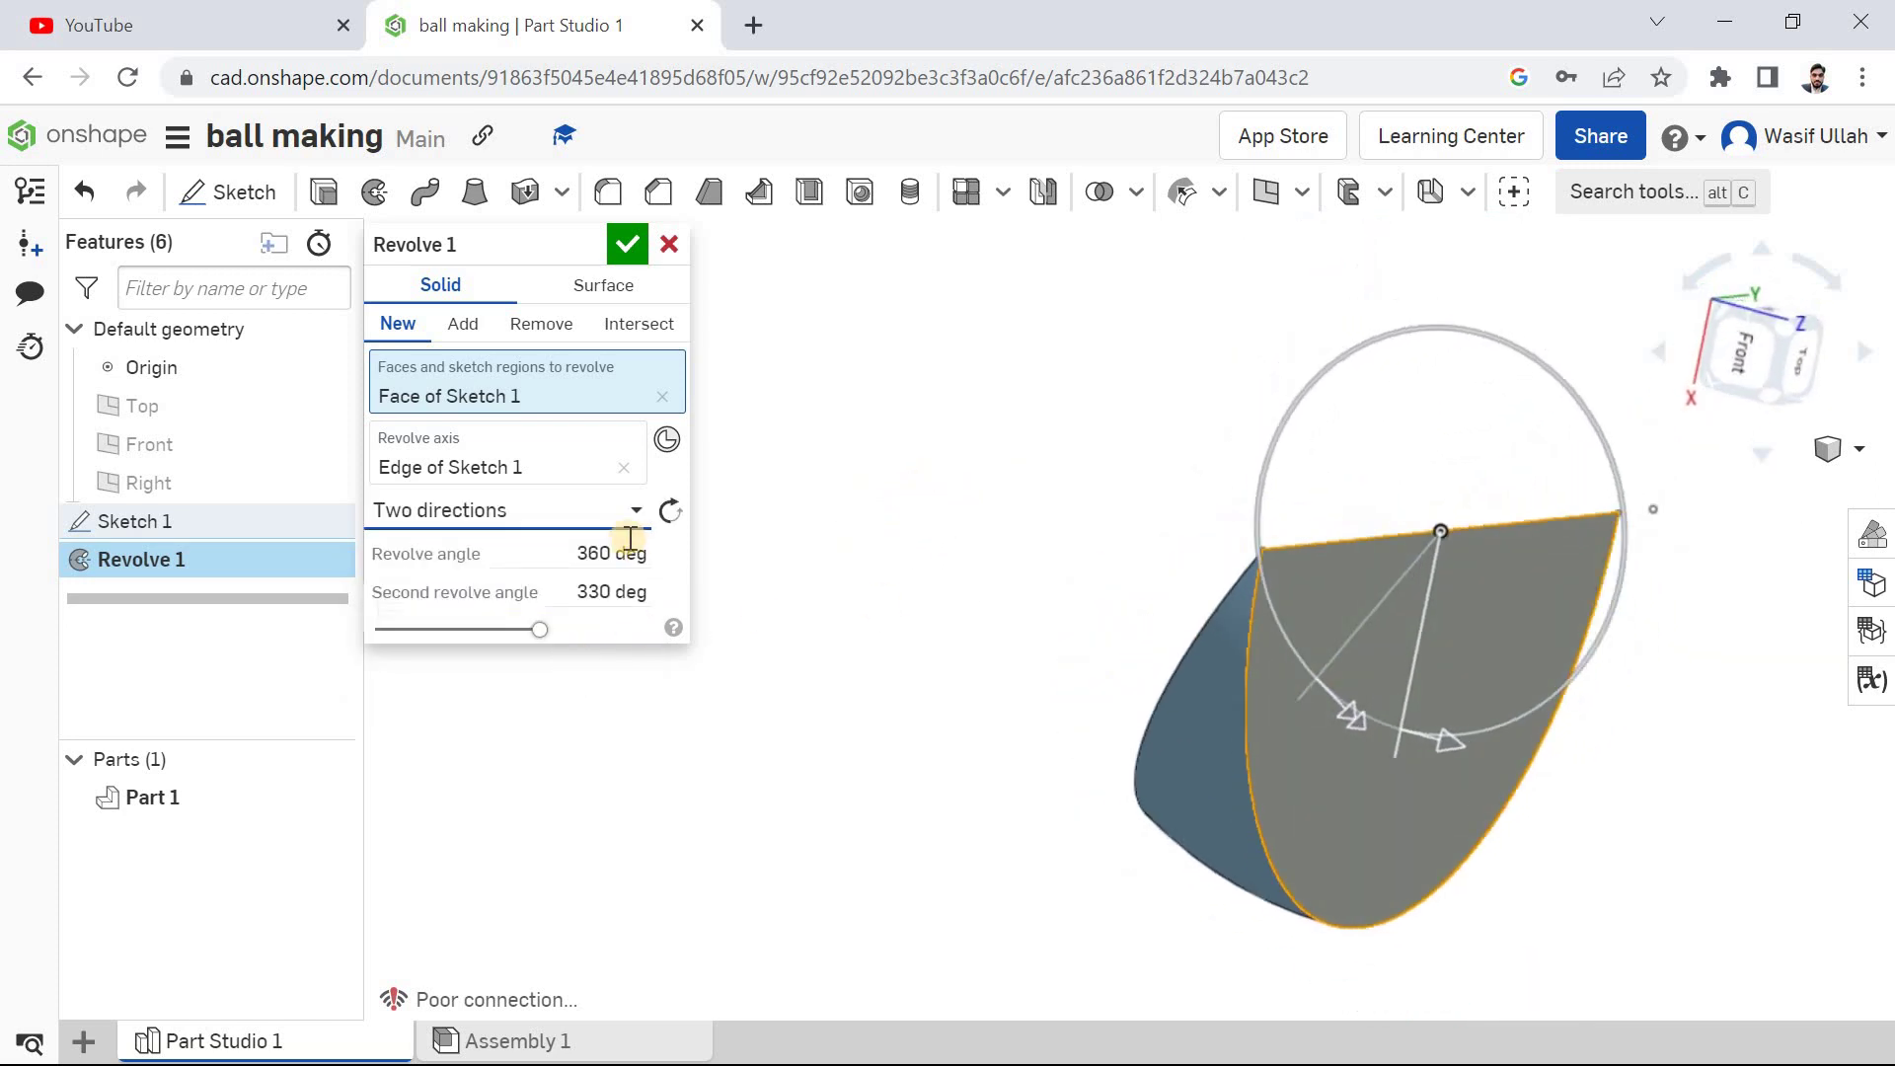
left_click(552, 511)
left_click(553, 592)
left_click(592, 512)
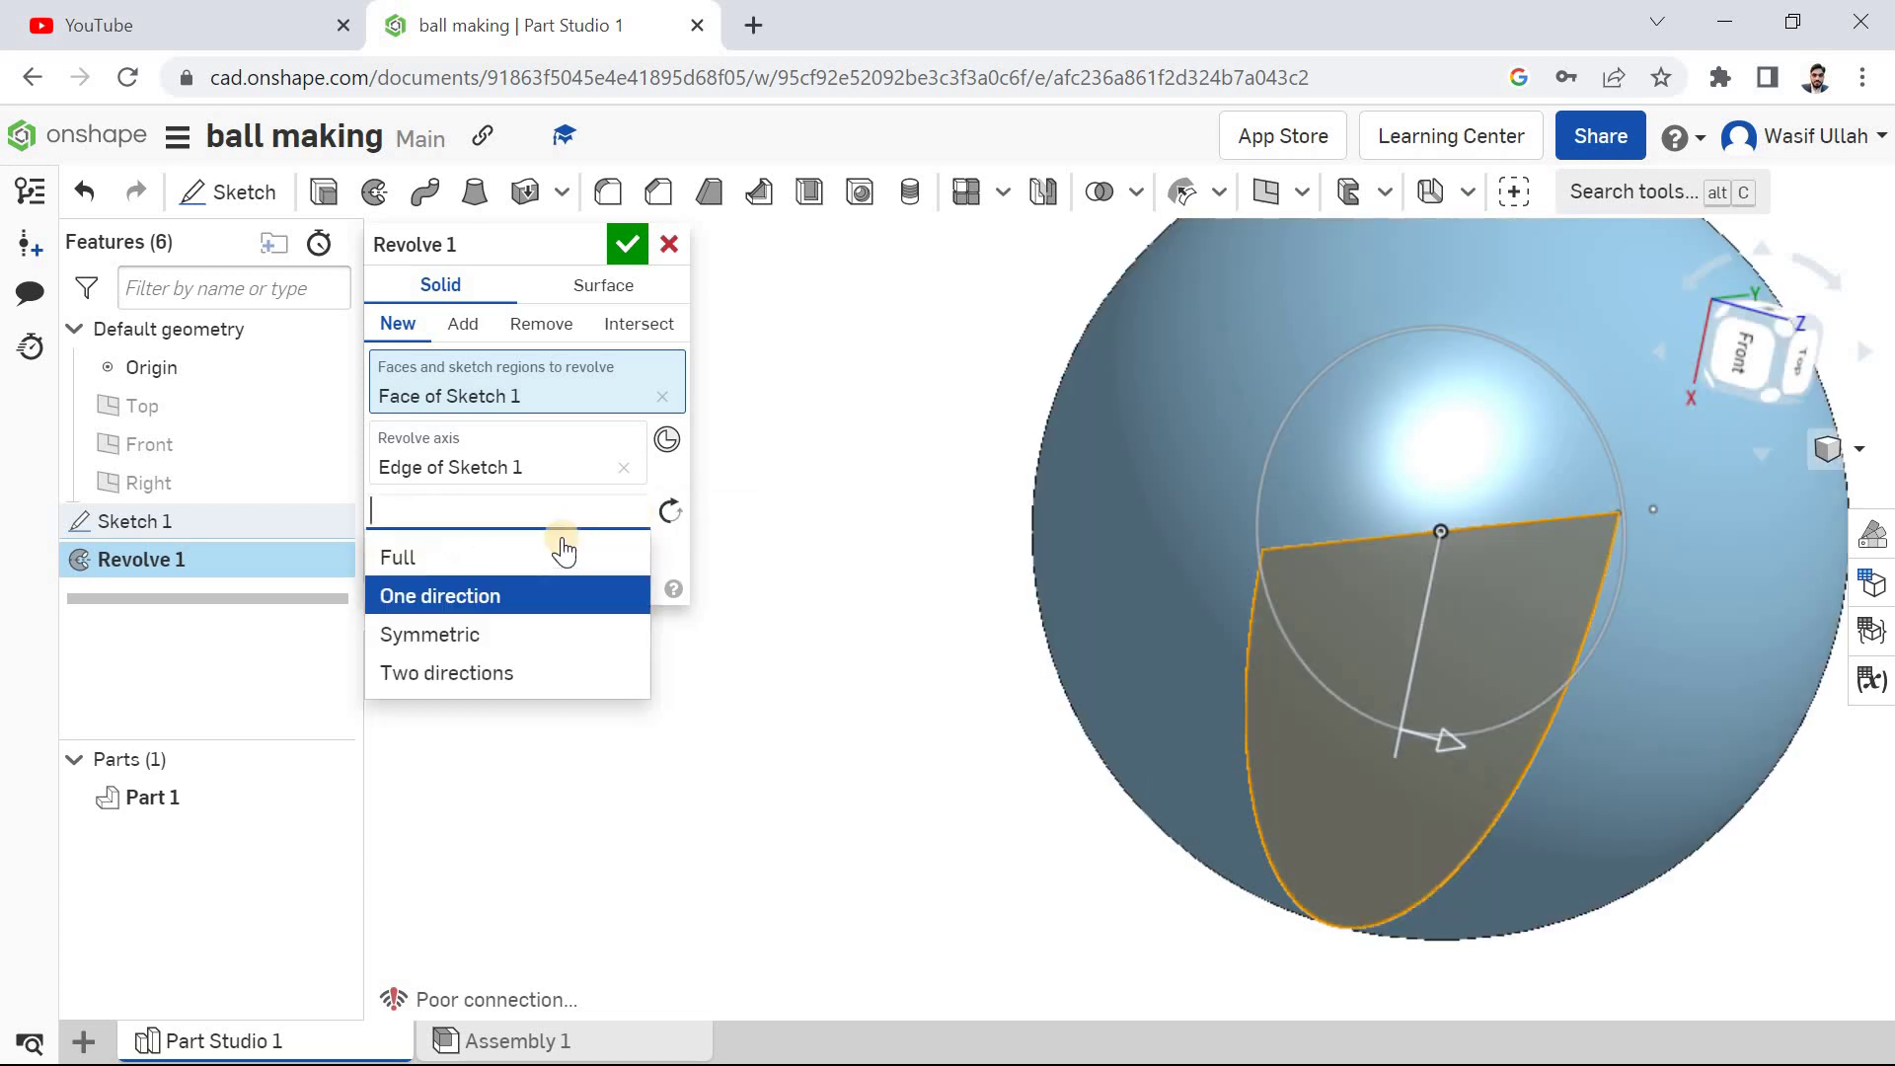
left_click(562, 543)
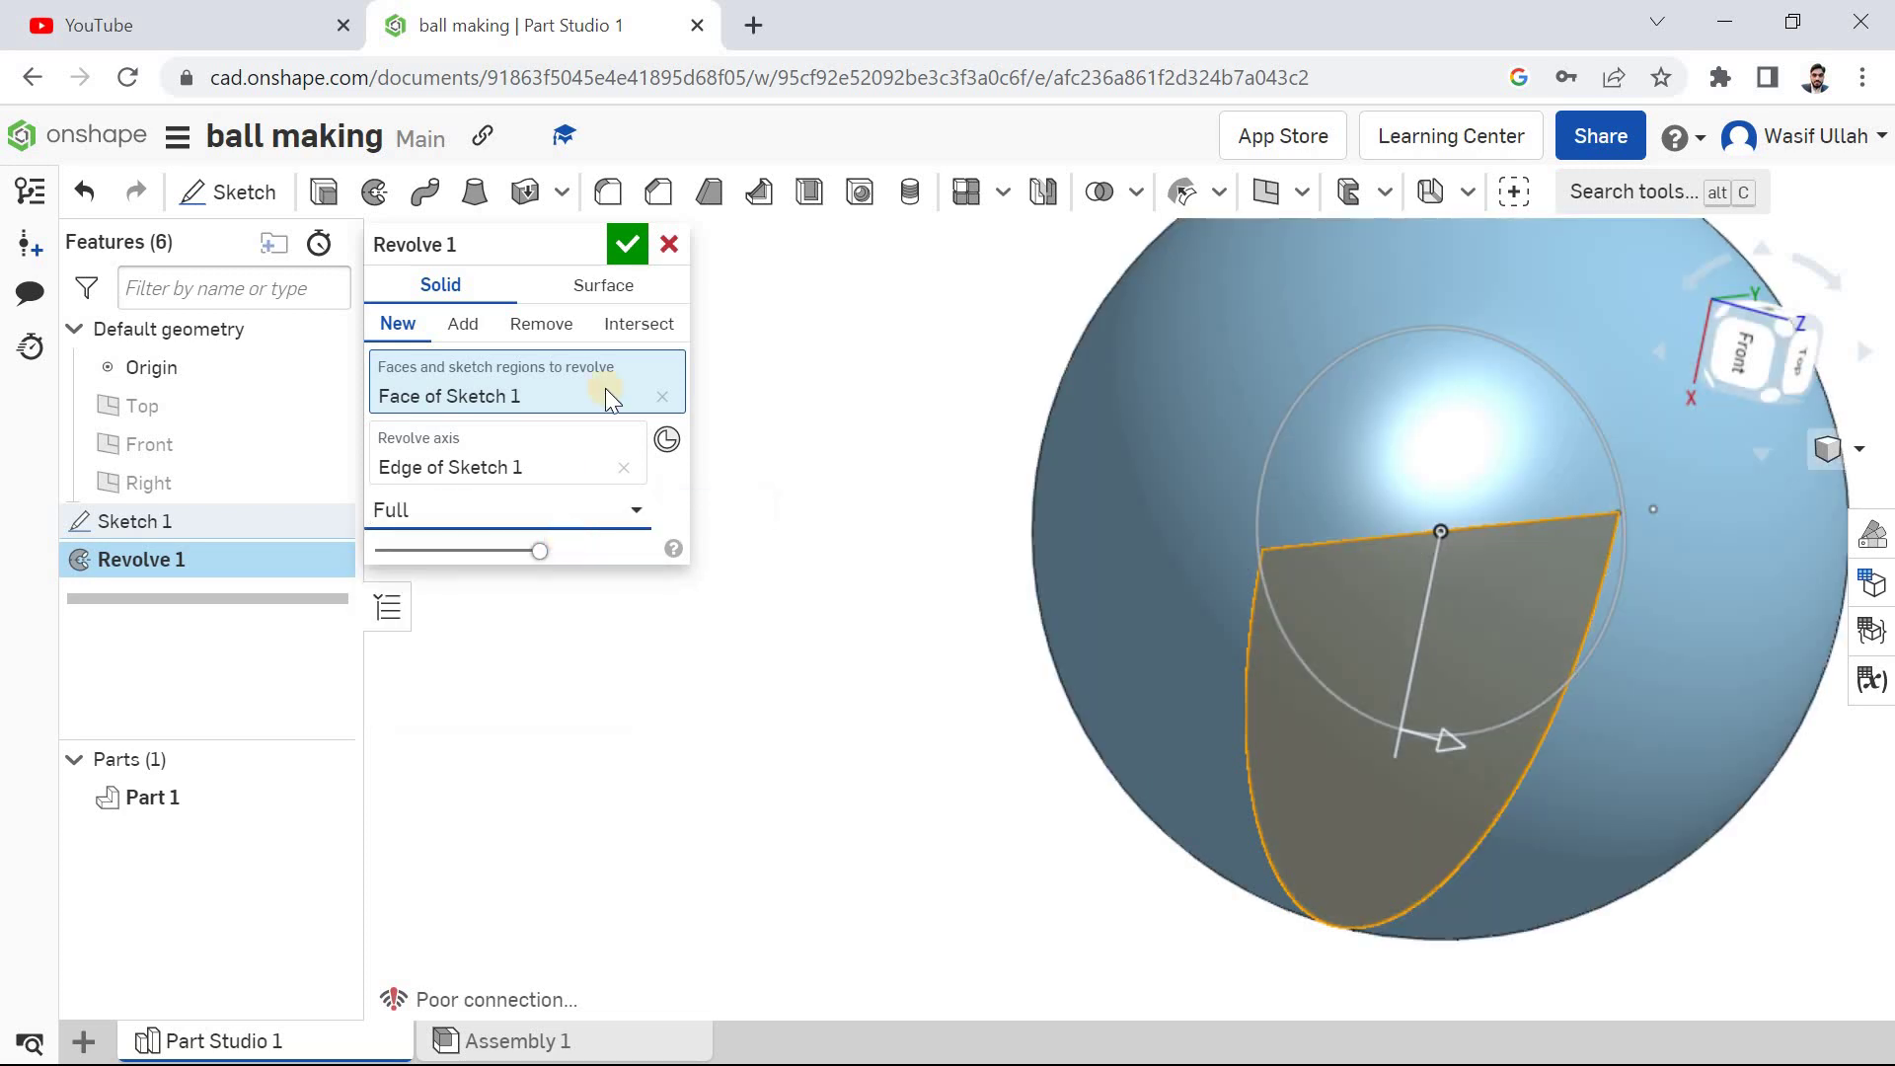
- Accept Revolve 1 and zoom to fit the finished ball, Part 1
left_click(628, 245)
right_click(813, 486)
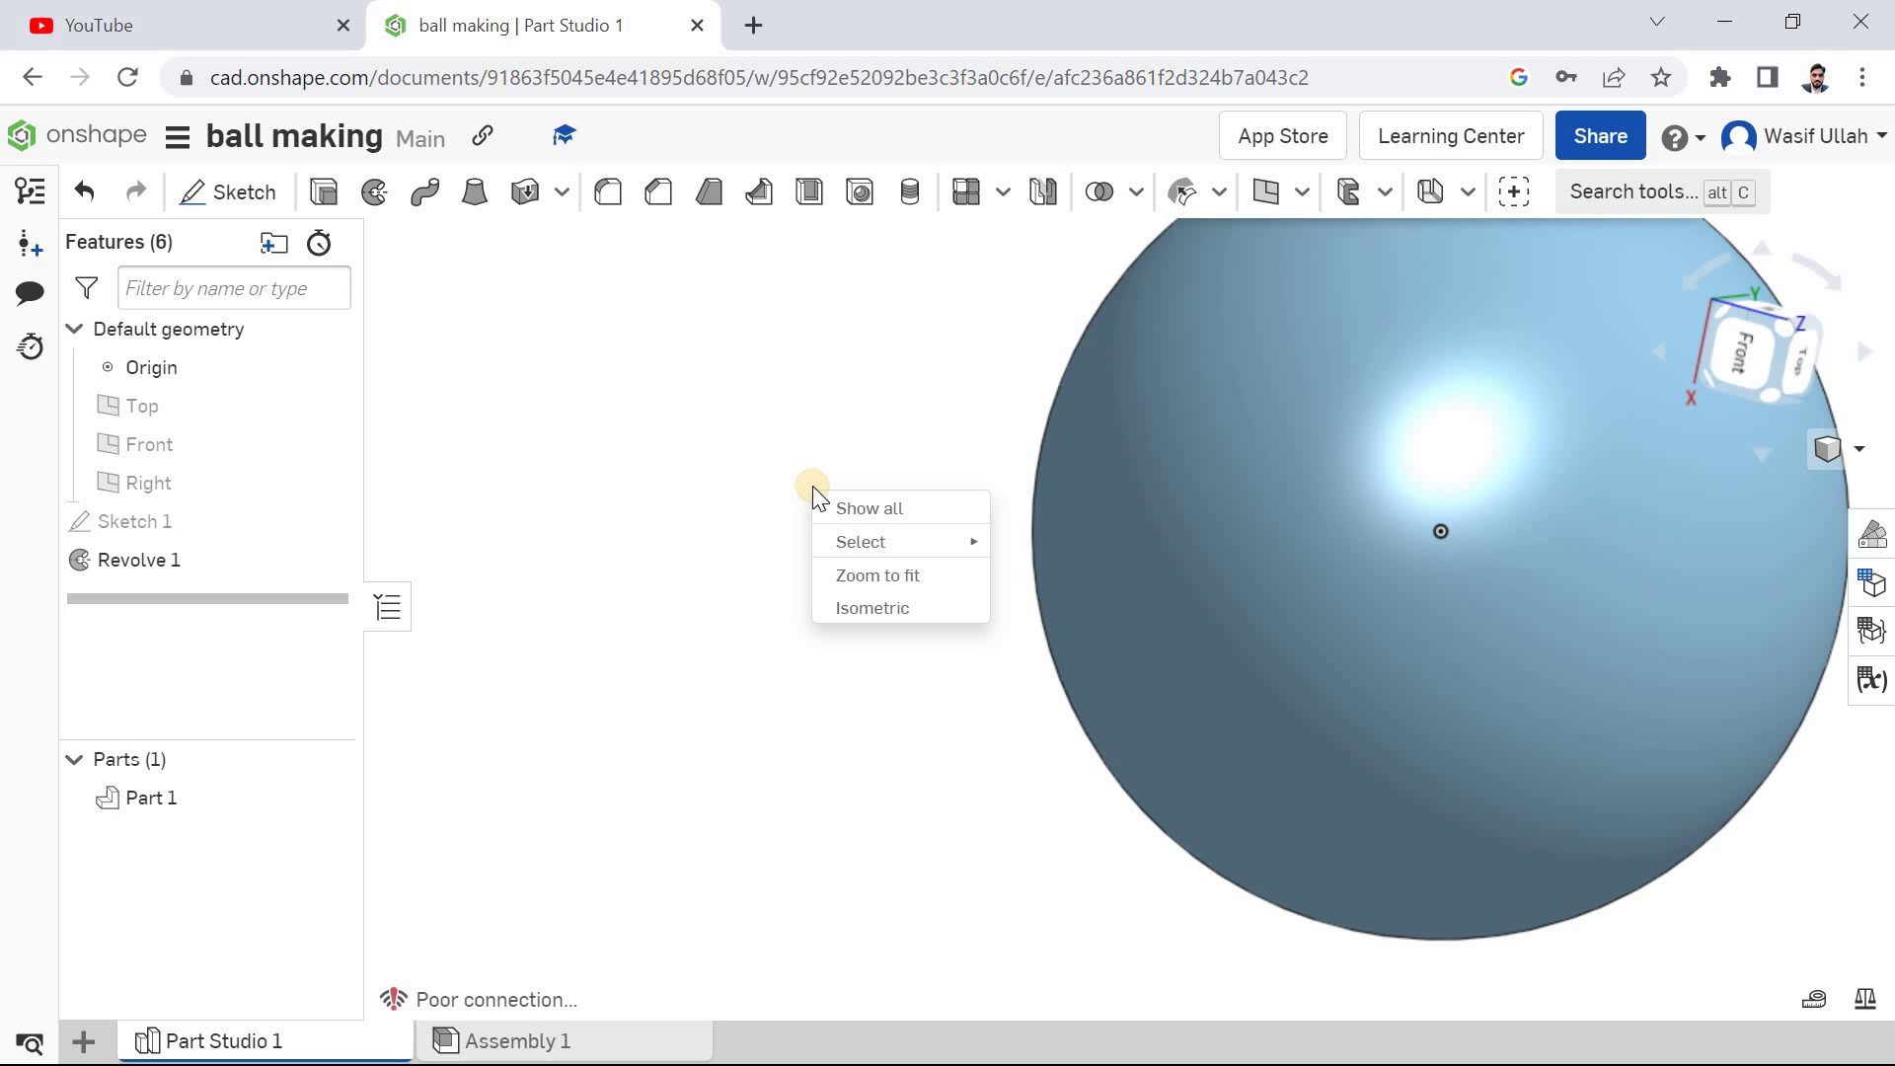
left_click(808, 484)
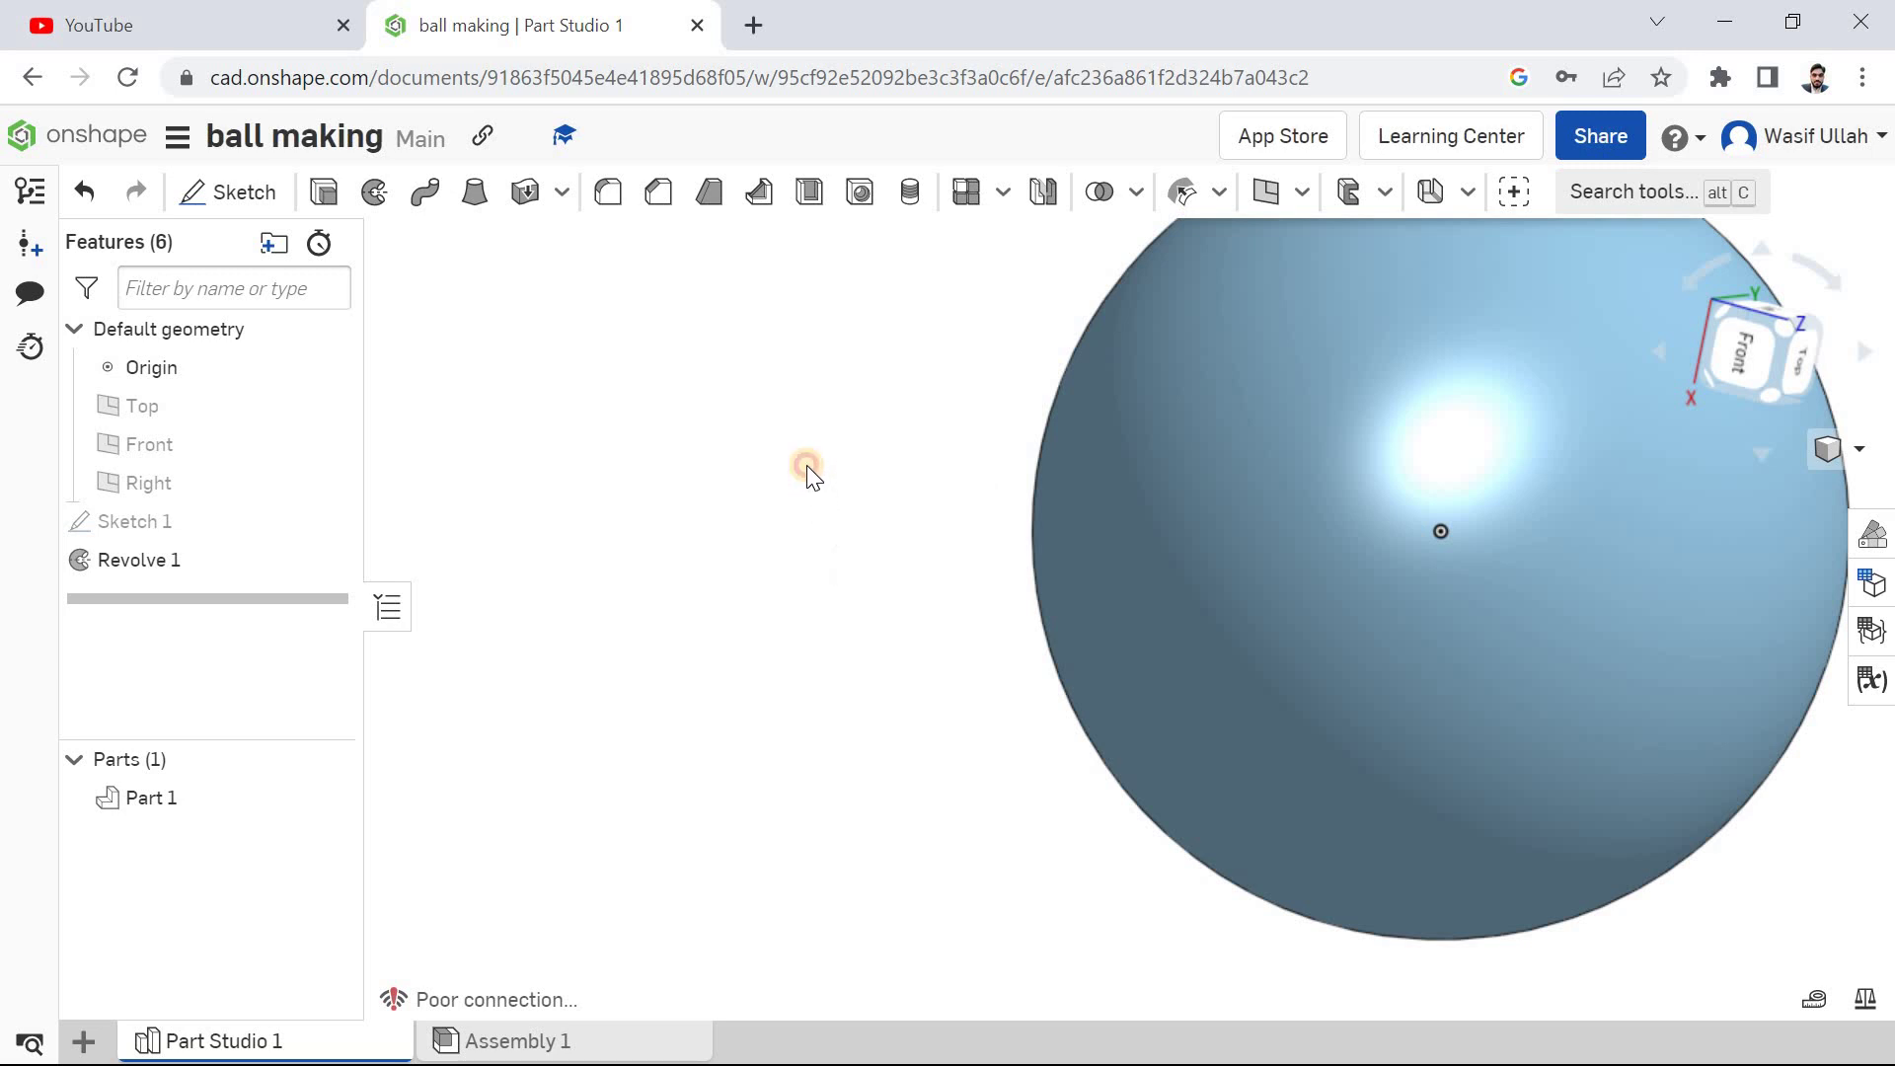
key("f")
right_click_drag(677, 491, 676, 441)
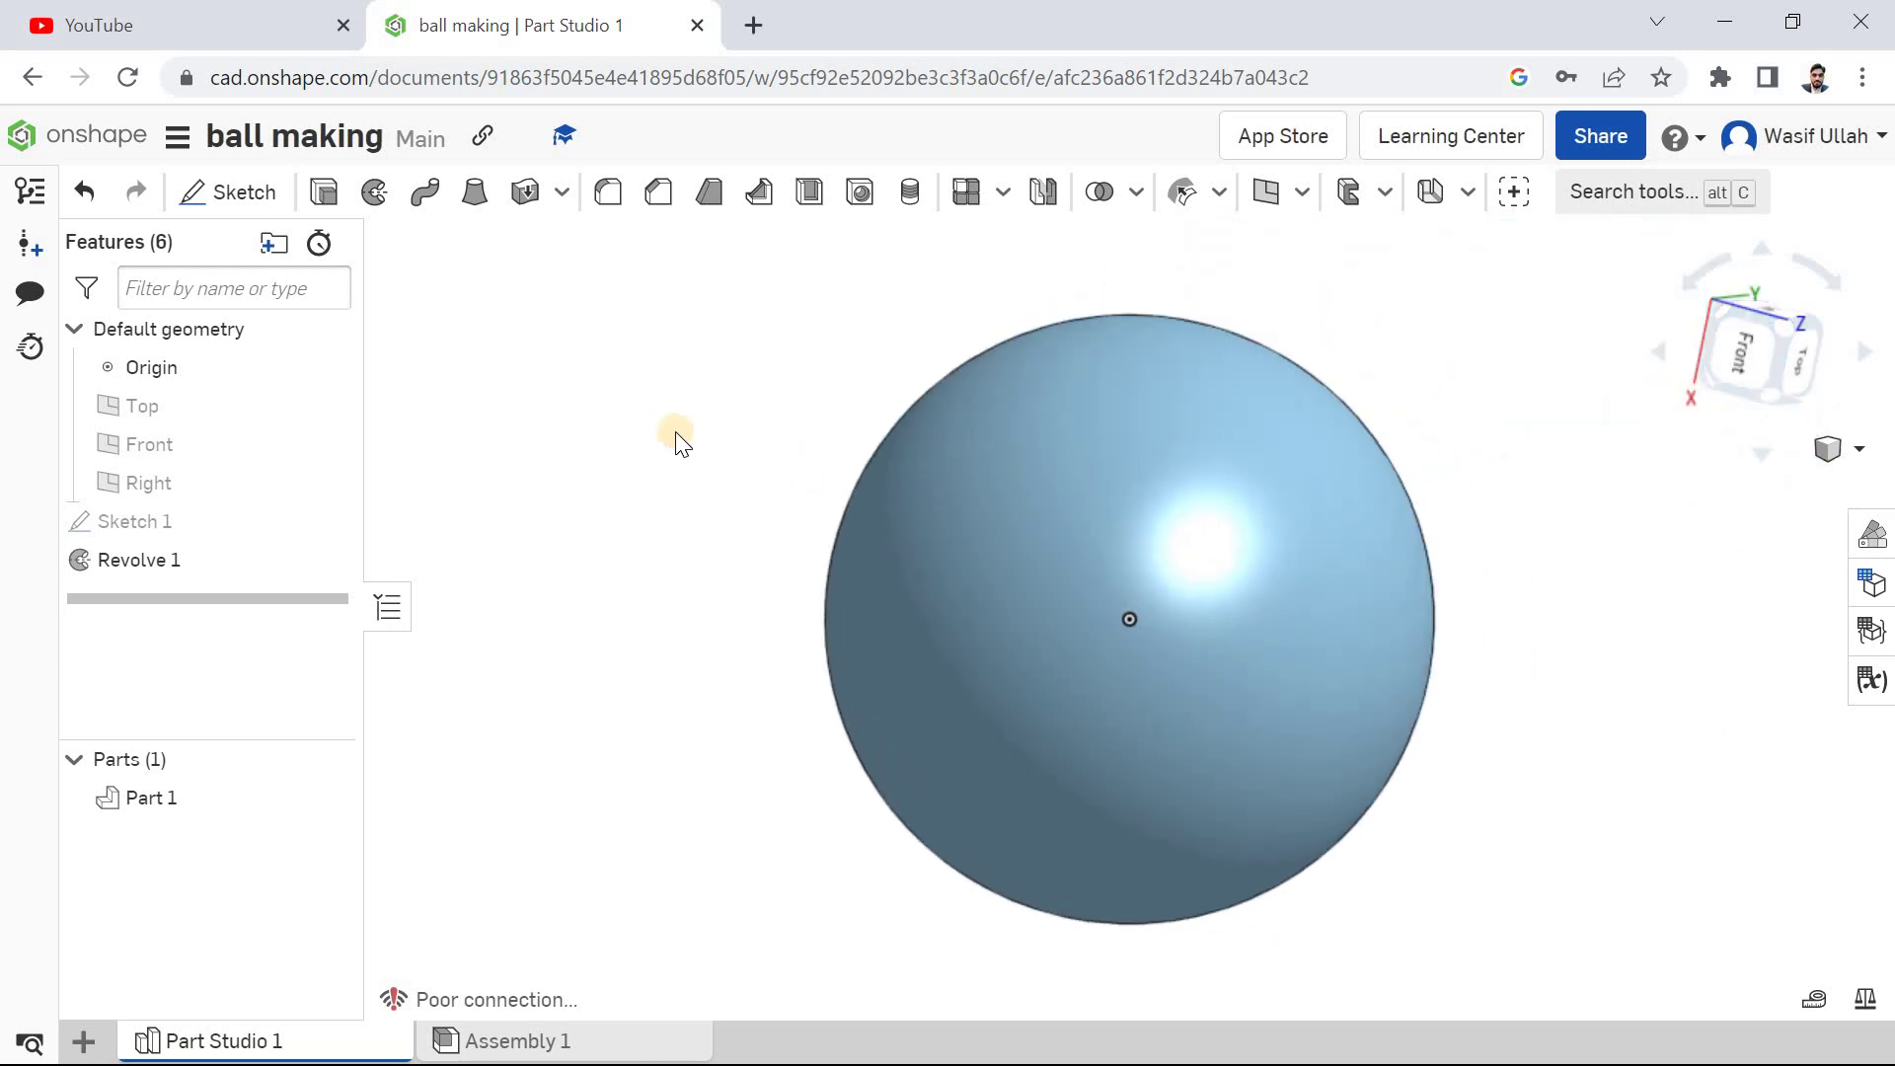